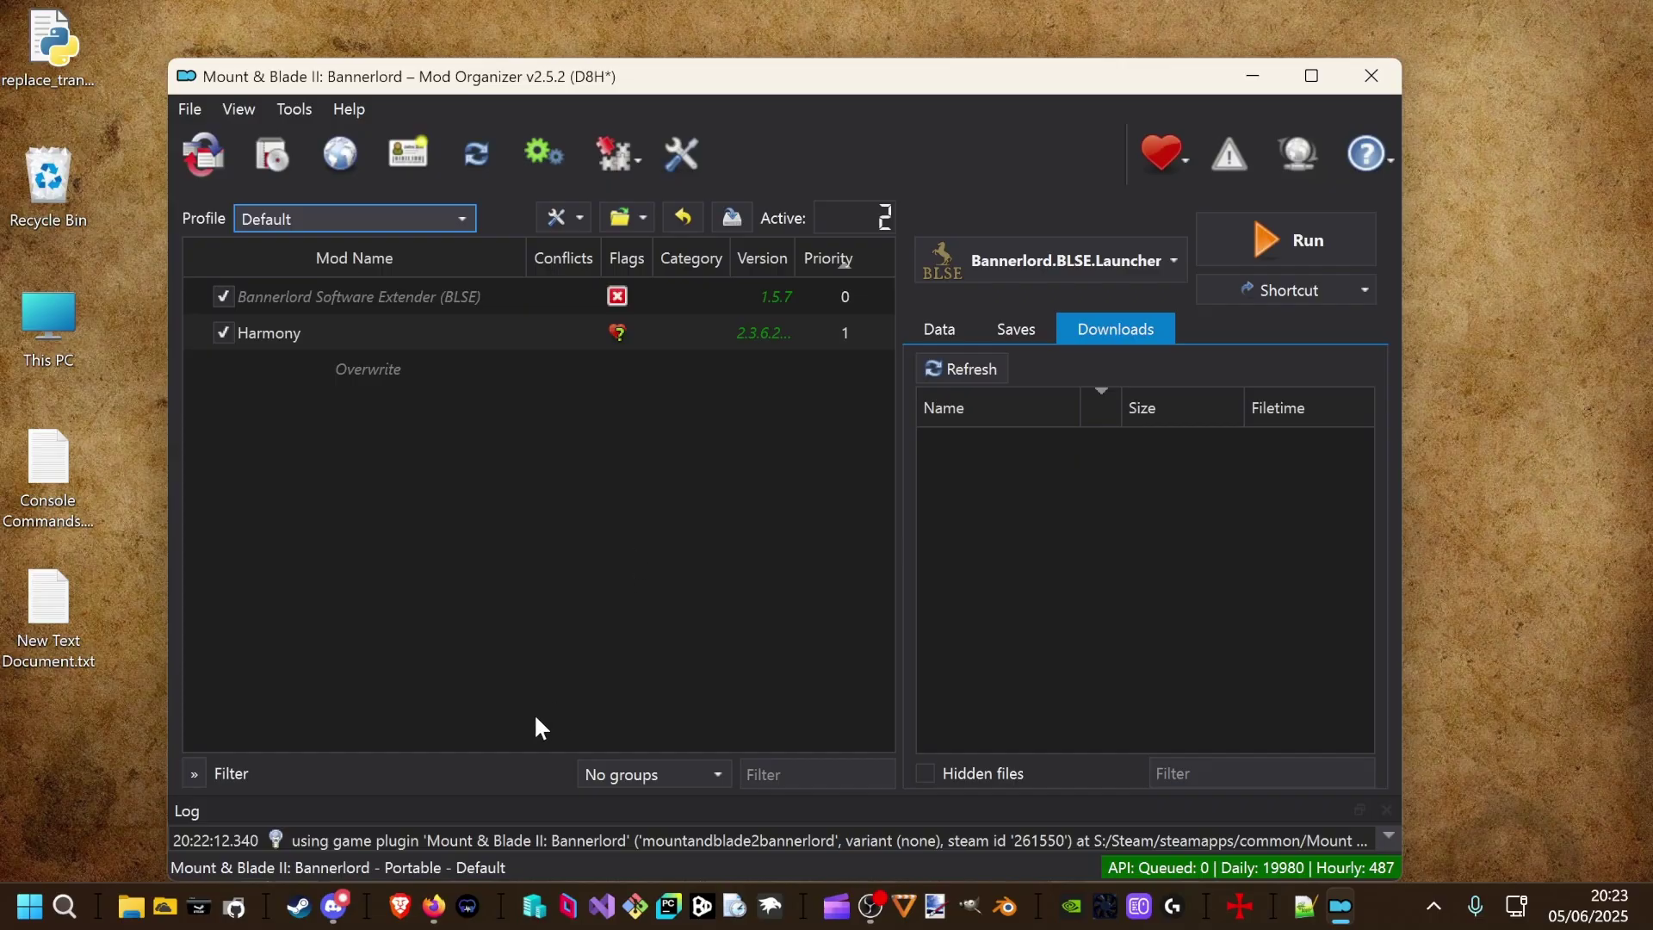
Switch to Firefox and show the main files of The Real Slim Shader mod on Nexus Mods.
click(430, 911)
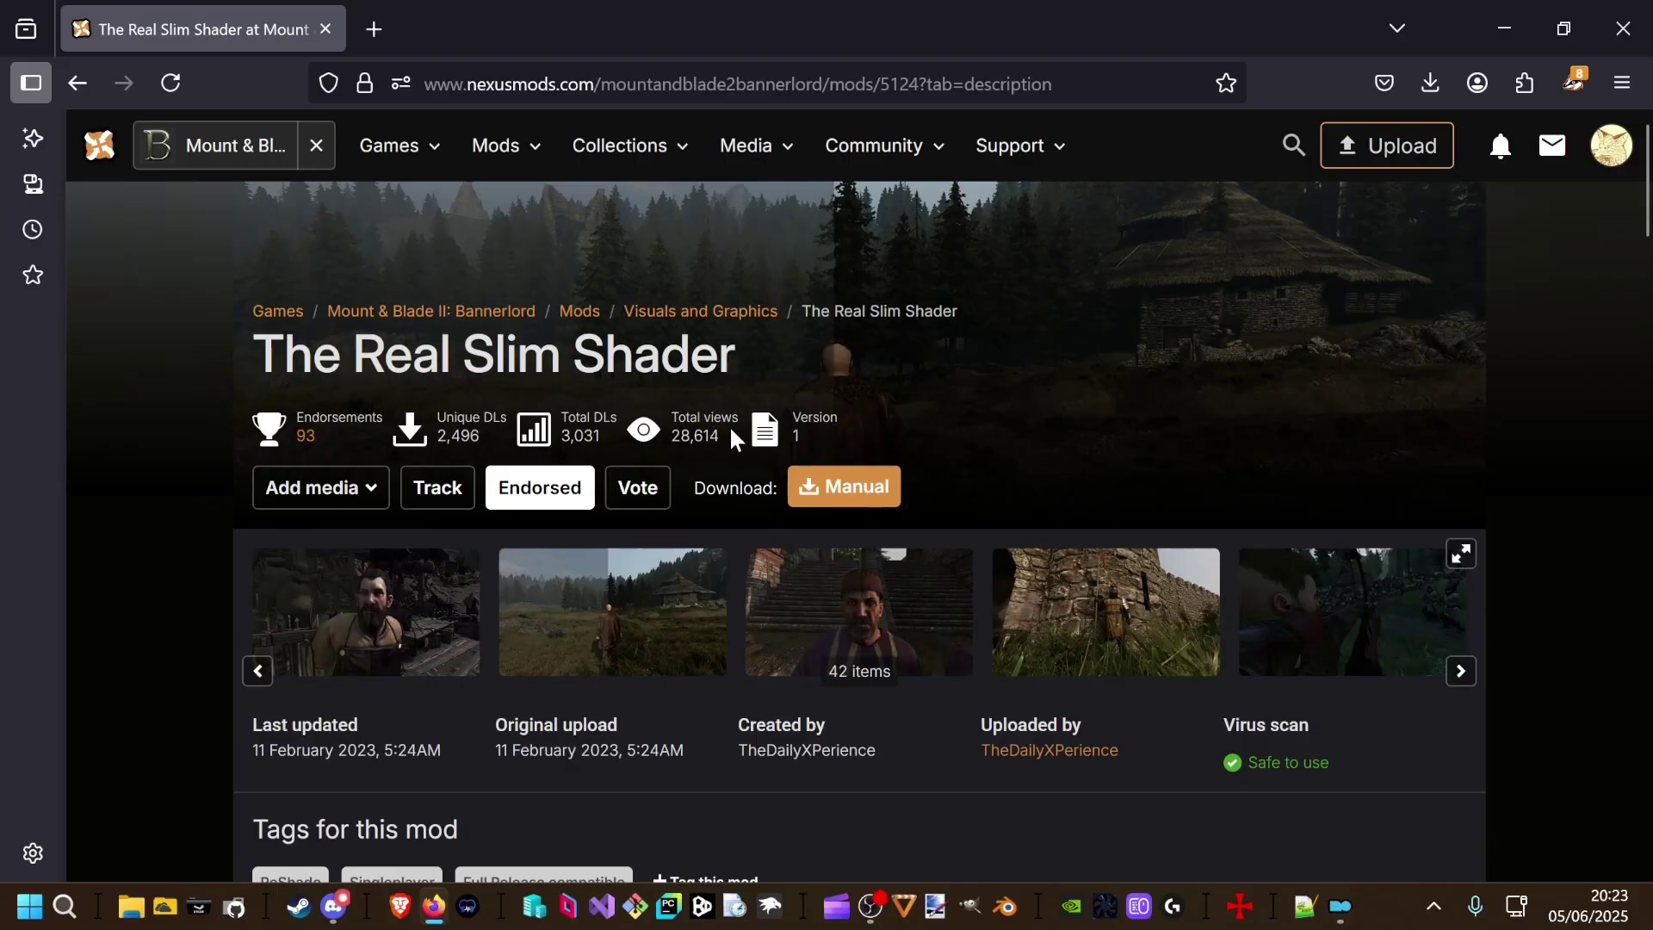
scroll(730, 425, down, 3)
scroll(731, 425, up, 3)
scroll(731, 425, down, 2)
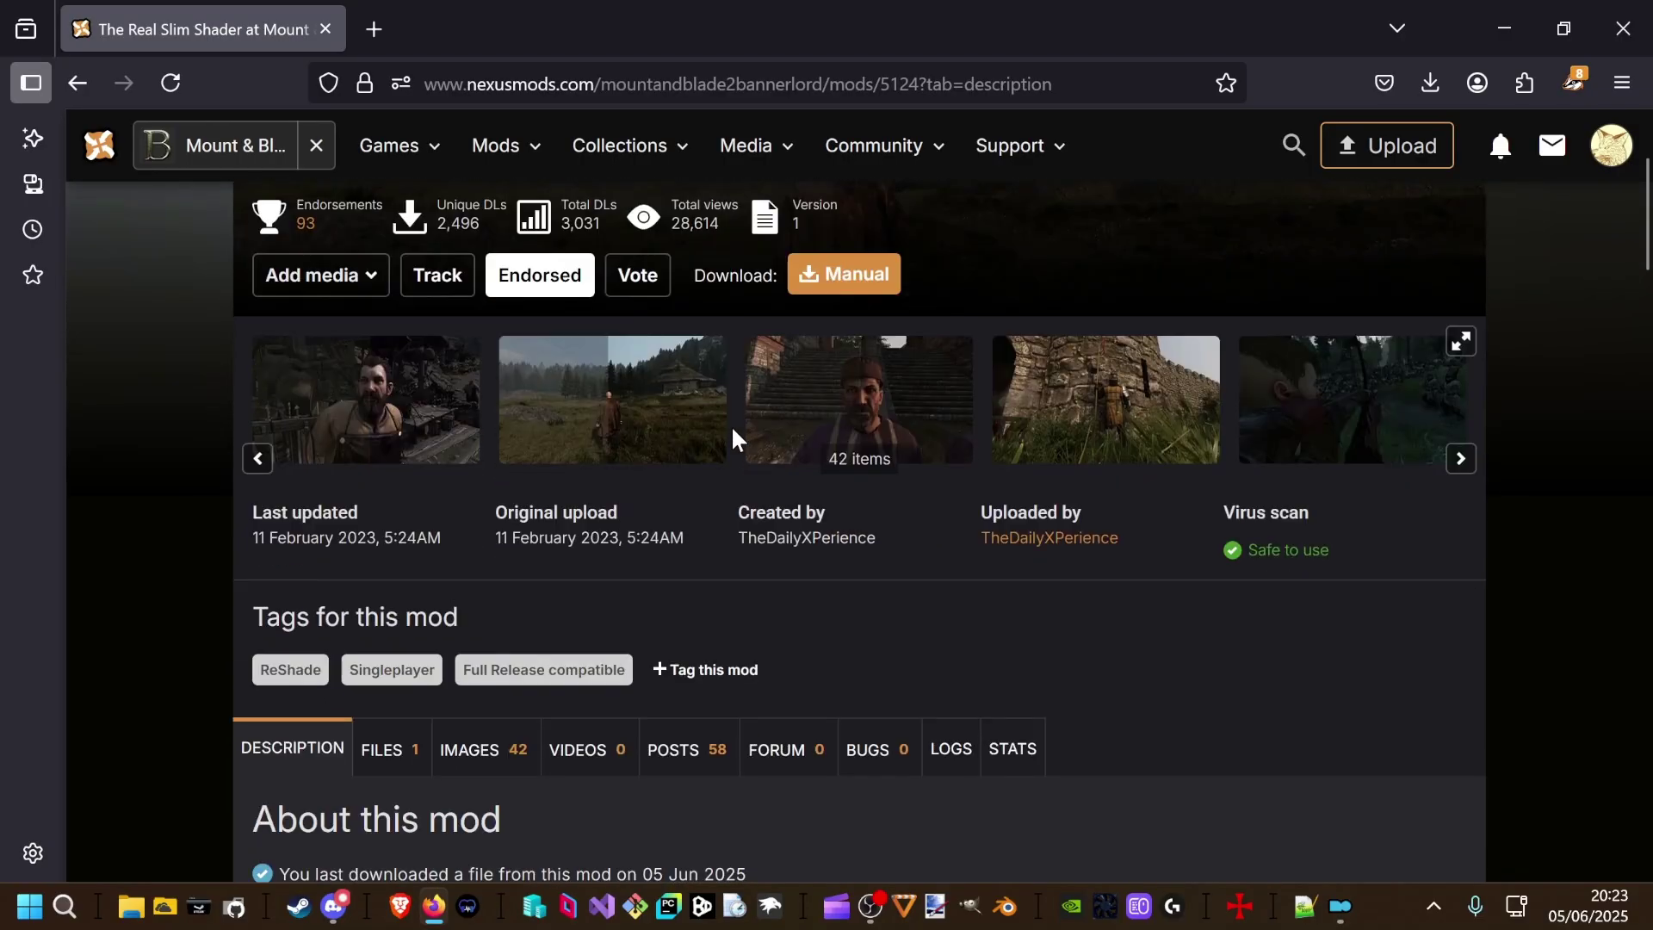
scroll(731, 425, down, 5)
click(395, 283)
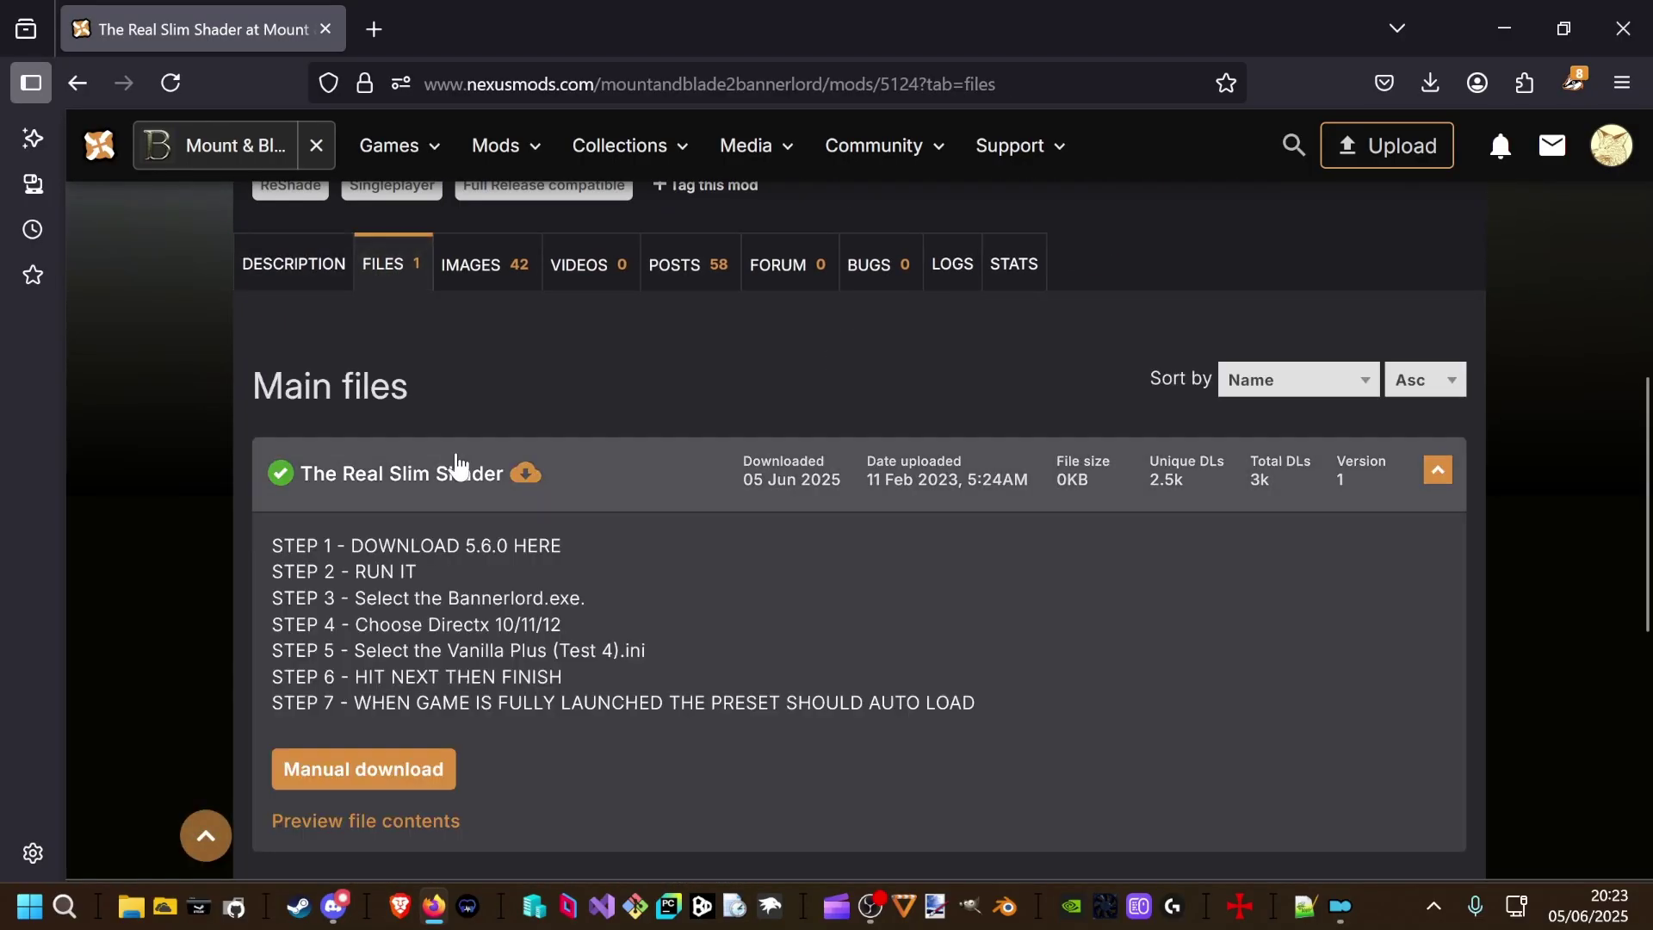
scroll(494, 420, down, 3)
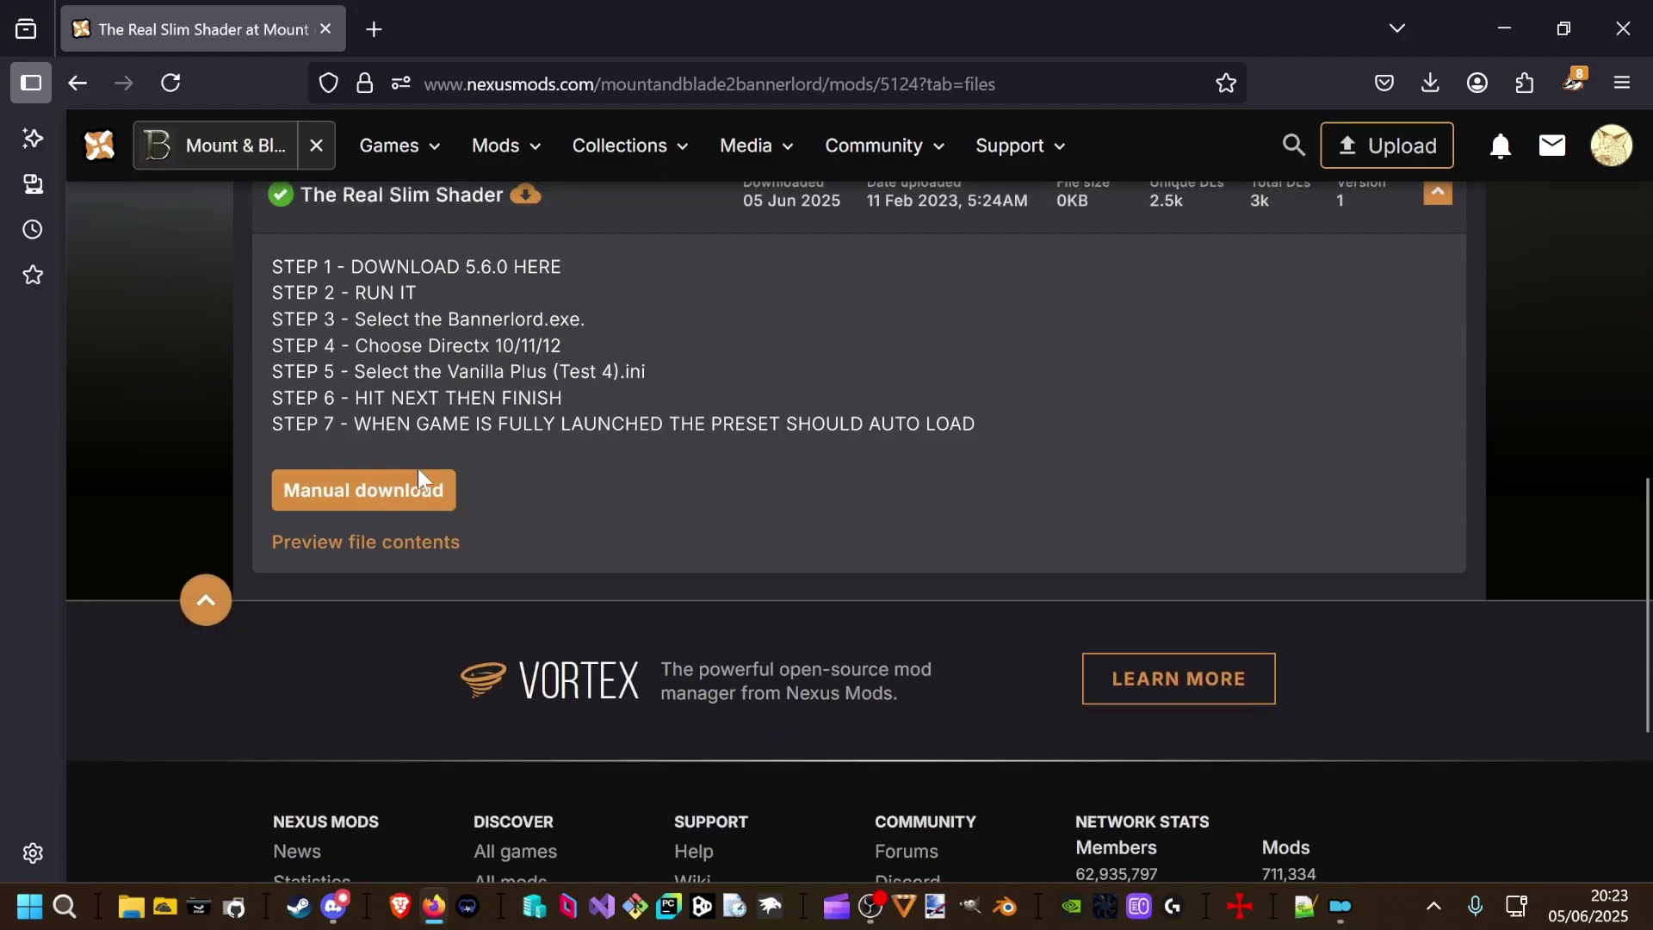
Open the manual download link of The Real Slim Shader in a new browser tab and switch to it.
right_click(354, 496)
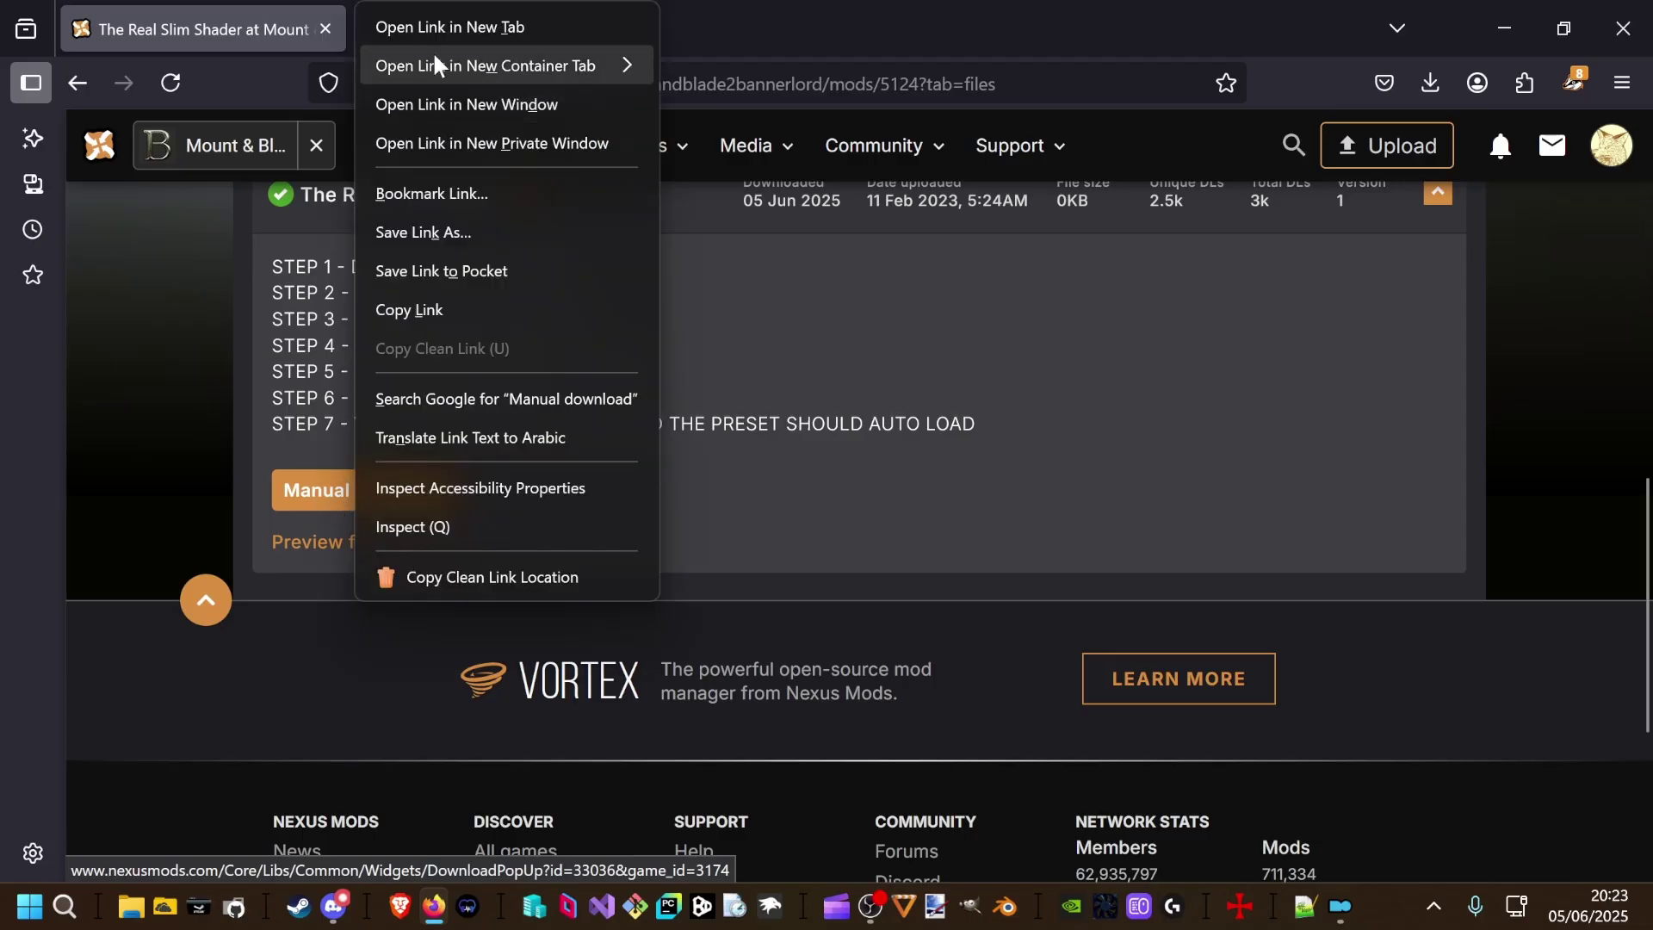
click(433, 28)
click(479, 15)
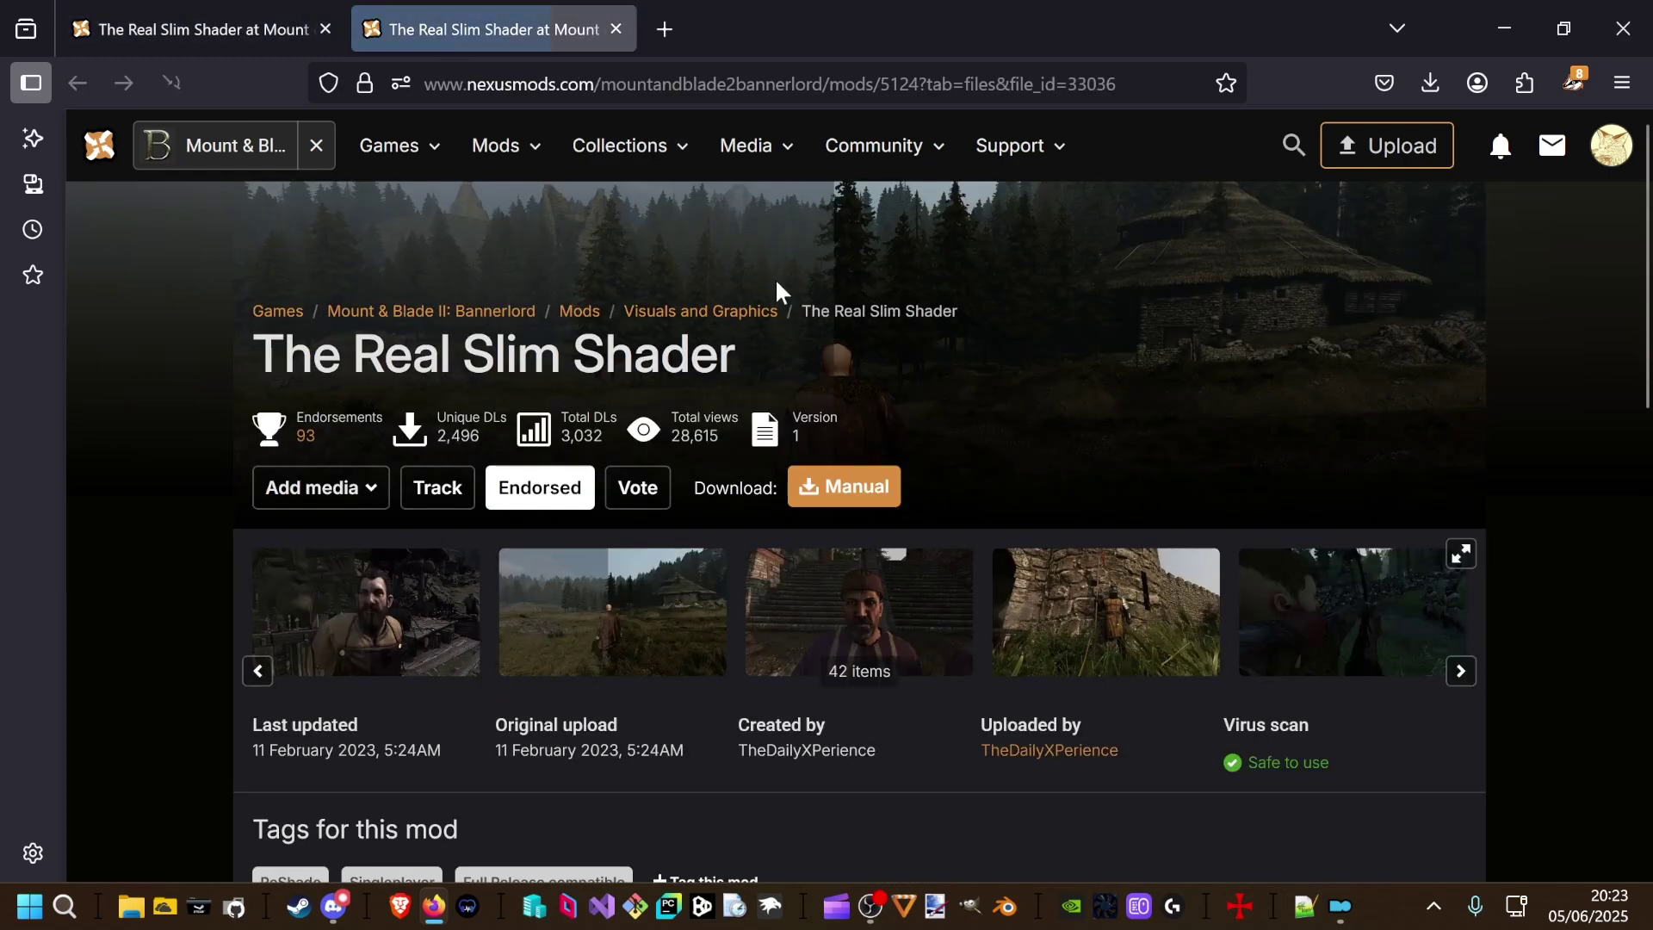
Append &nmm=1 to the download page's URL and load the modified address.
click(1152, 84)
click(1152, 84)
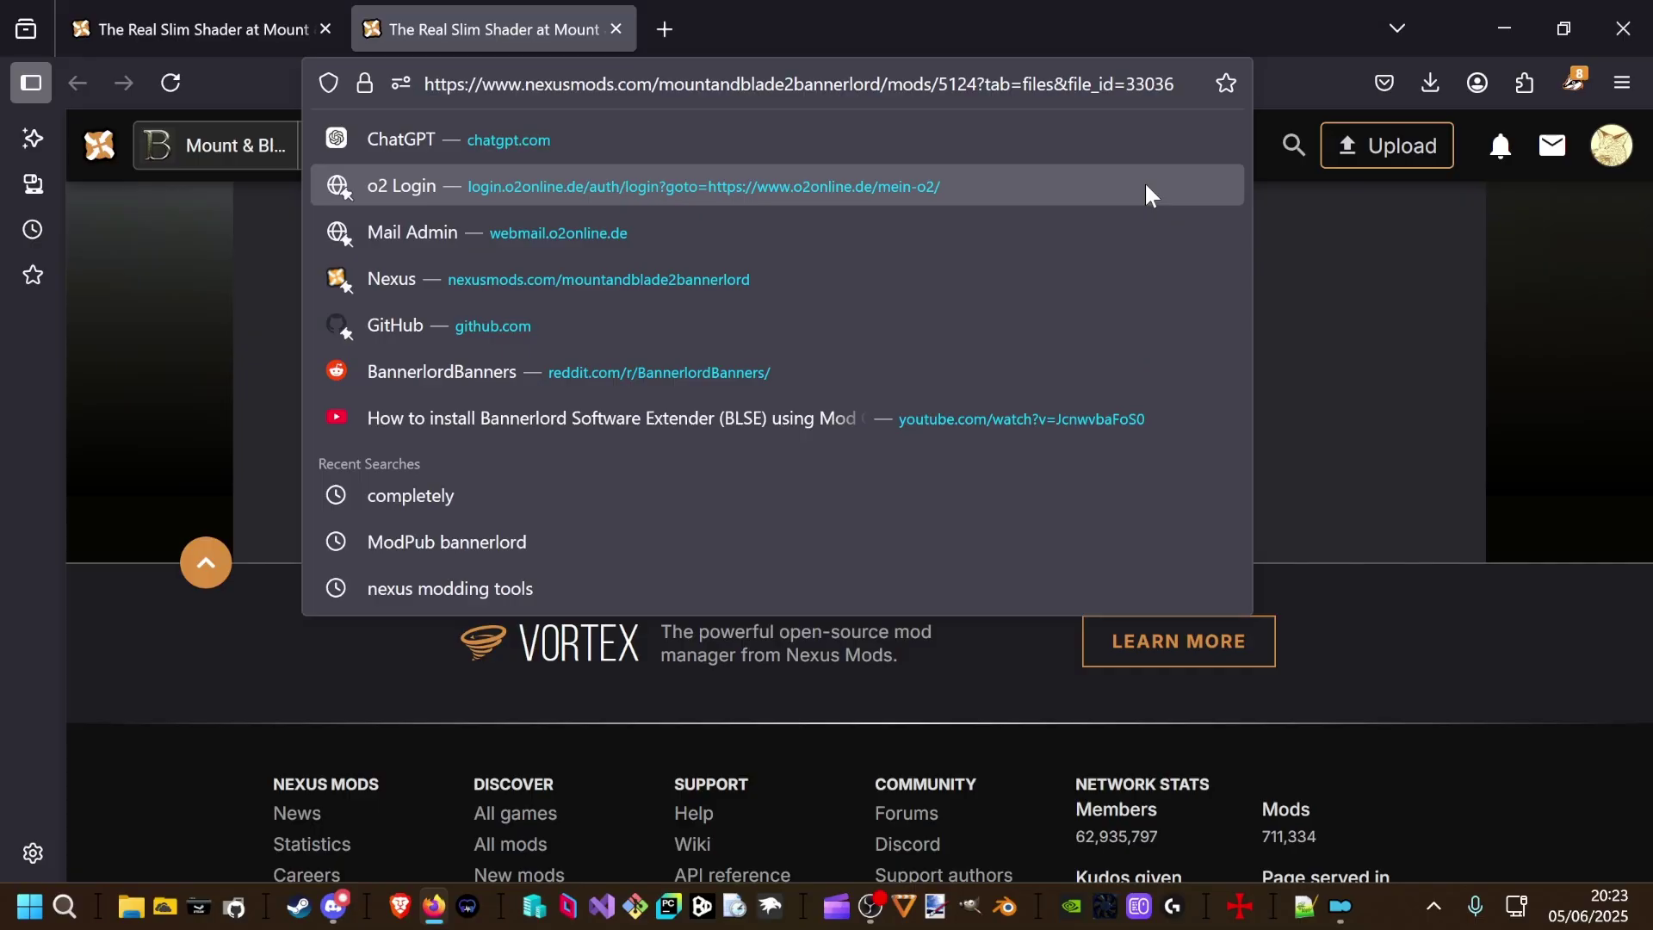
text(&n)
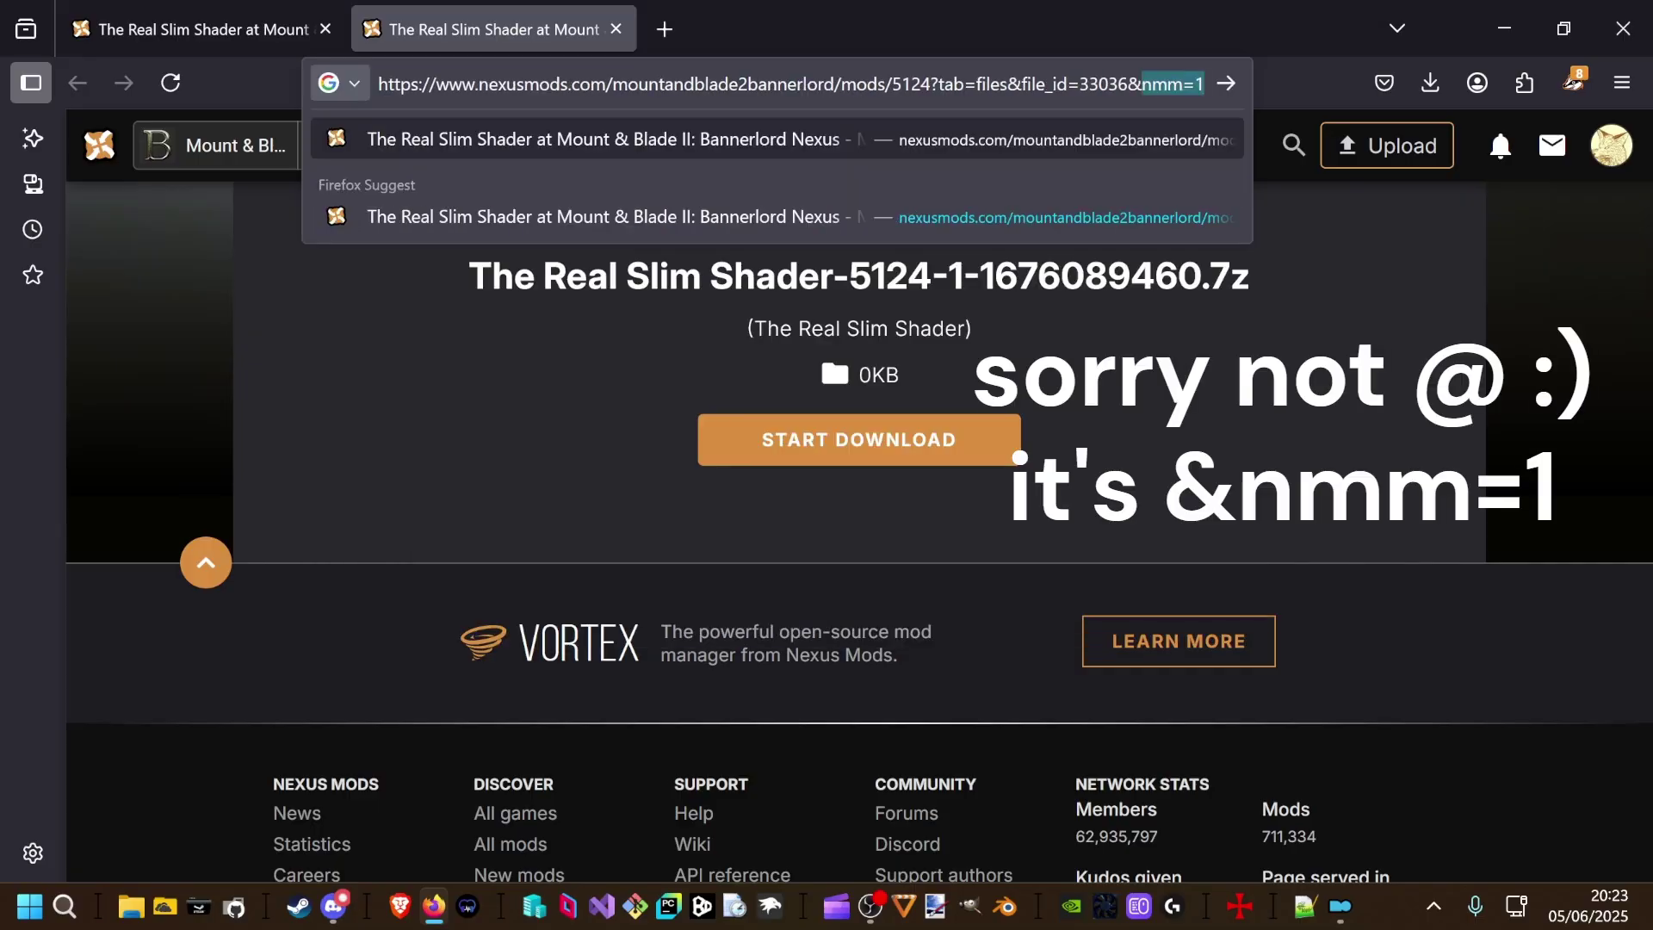
text(mm)
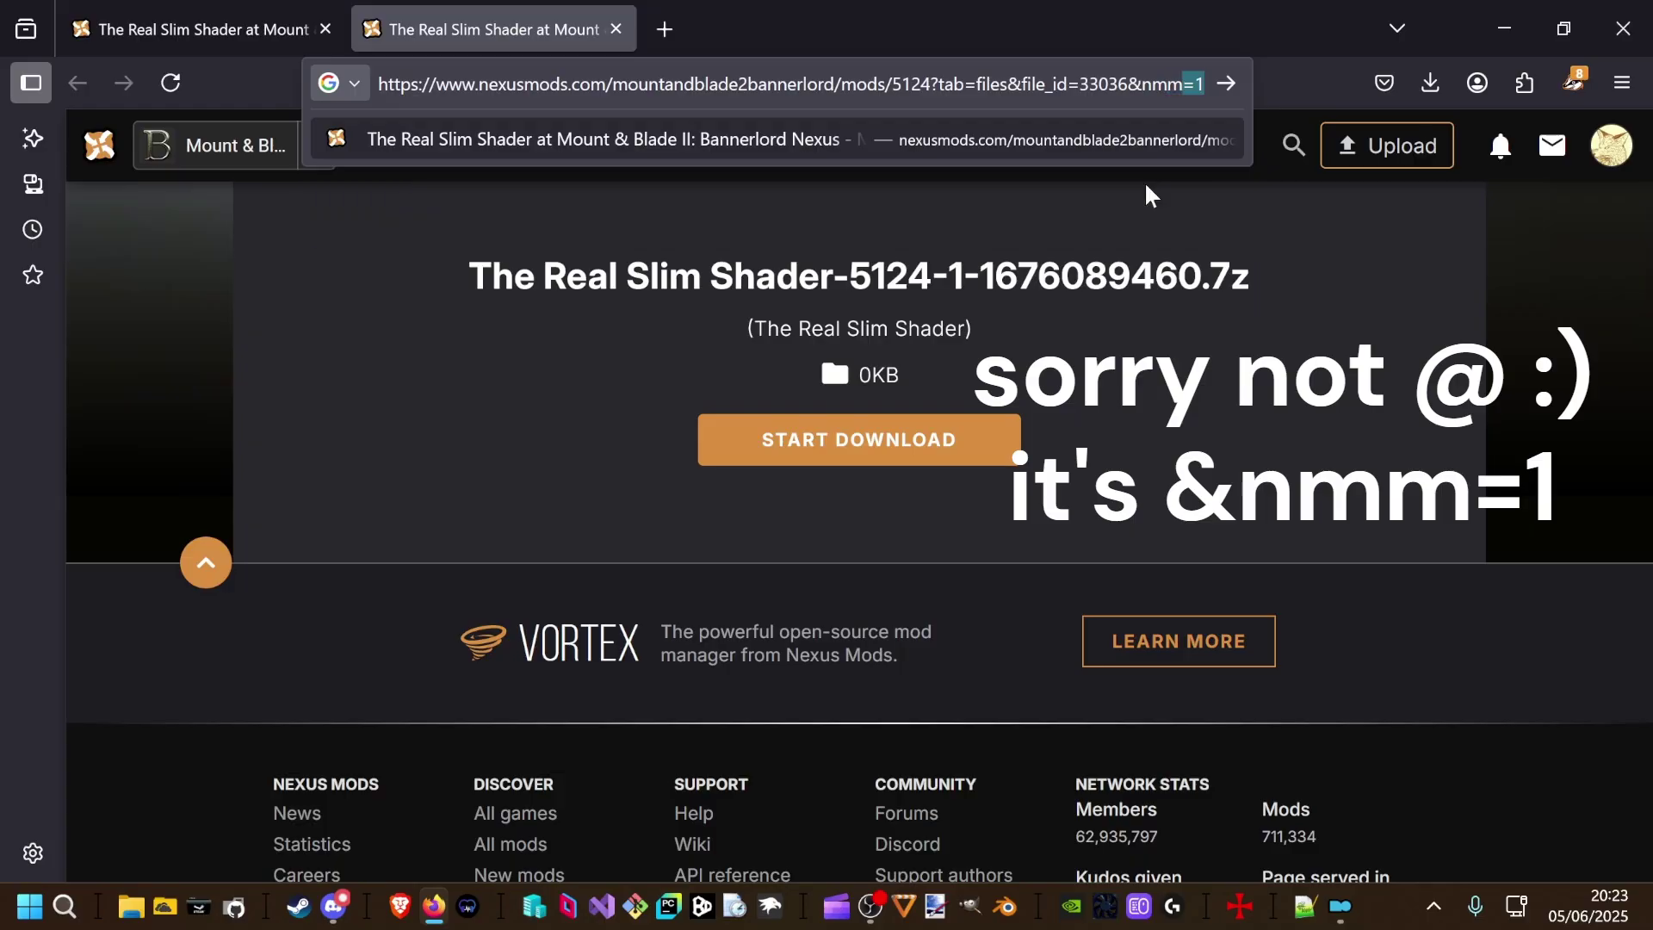
key(Return)
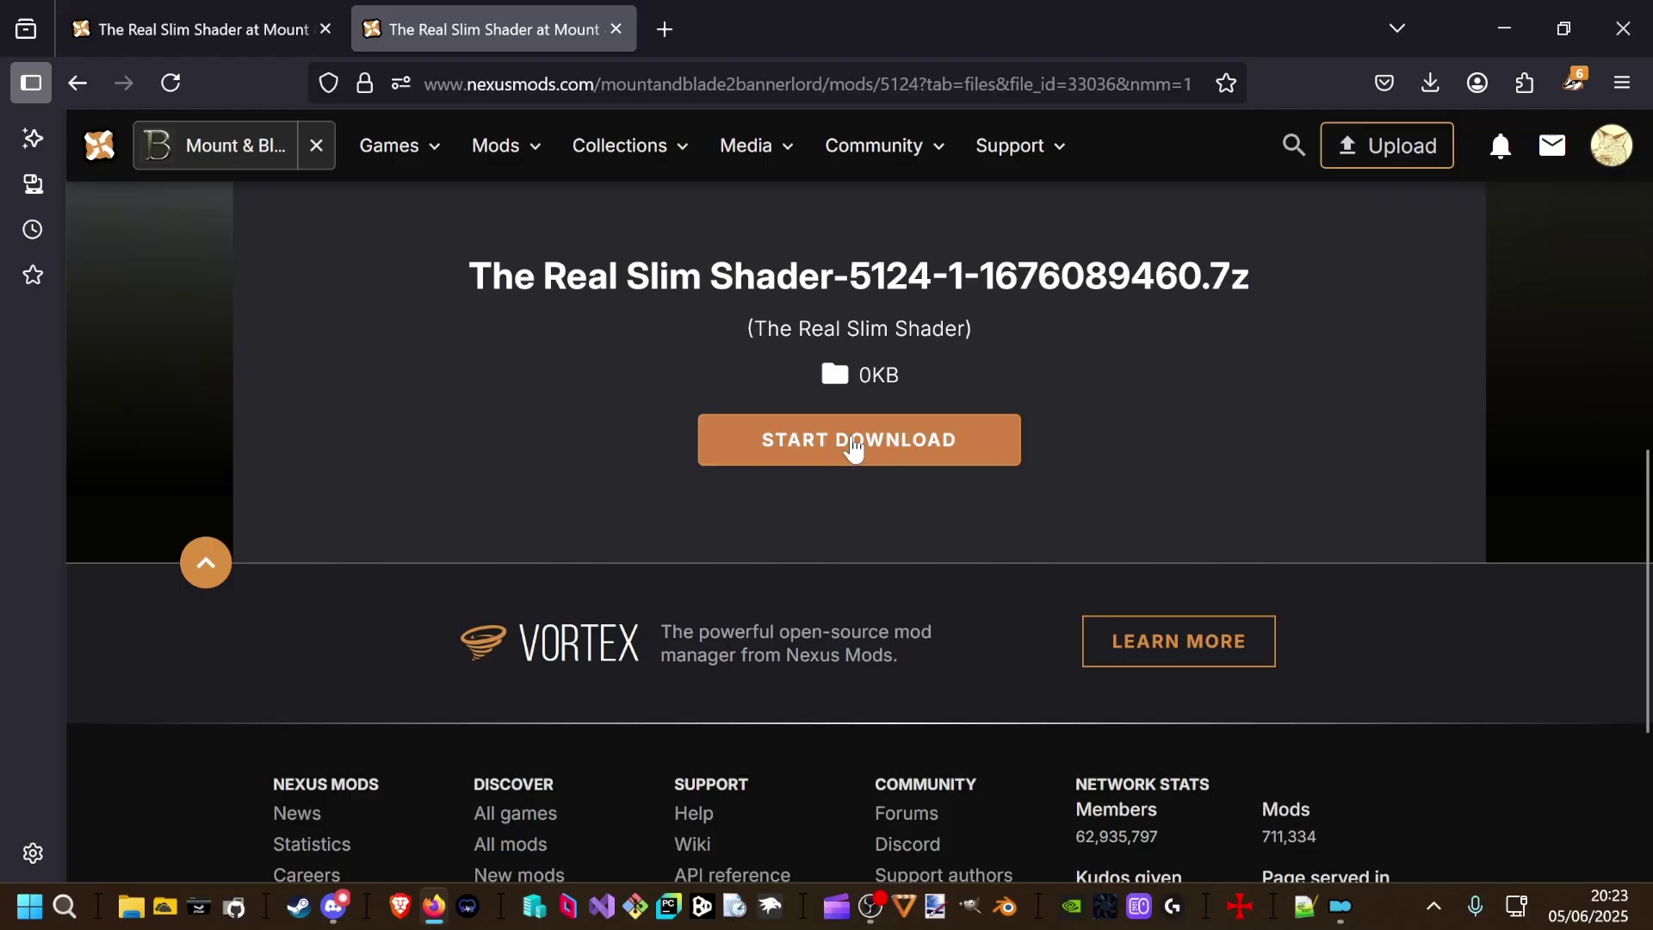
Start the mod download, switch to Mod Organizer and minimize the browser to reach The Real Slim Shader's download entry.
click(850, 443)
click(1340, 909)
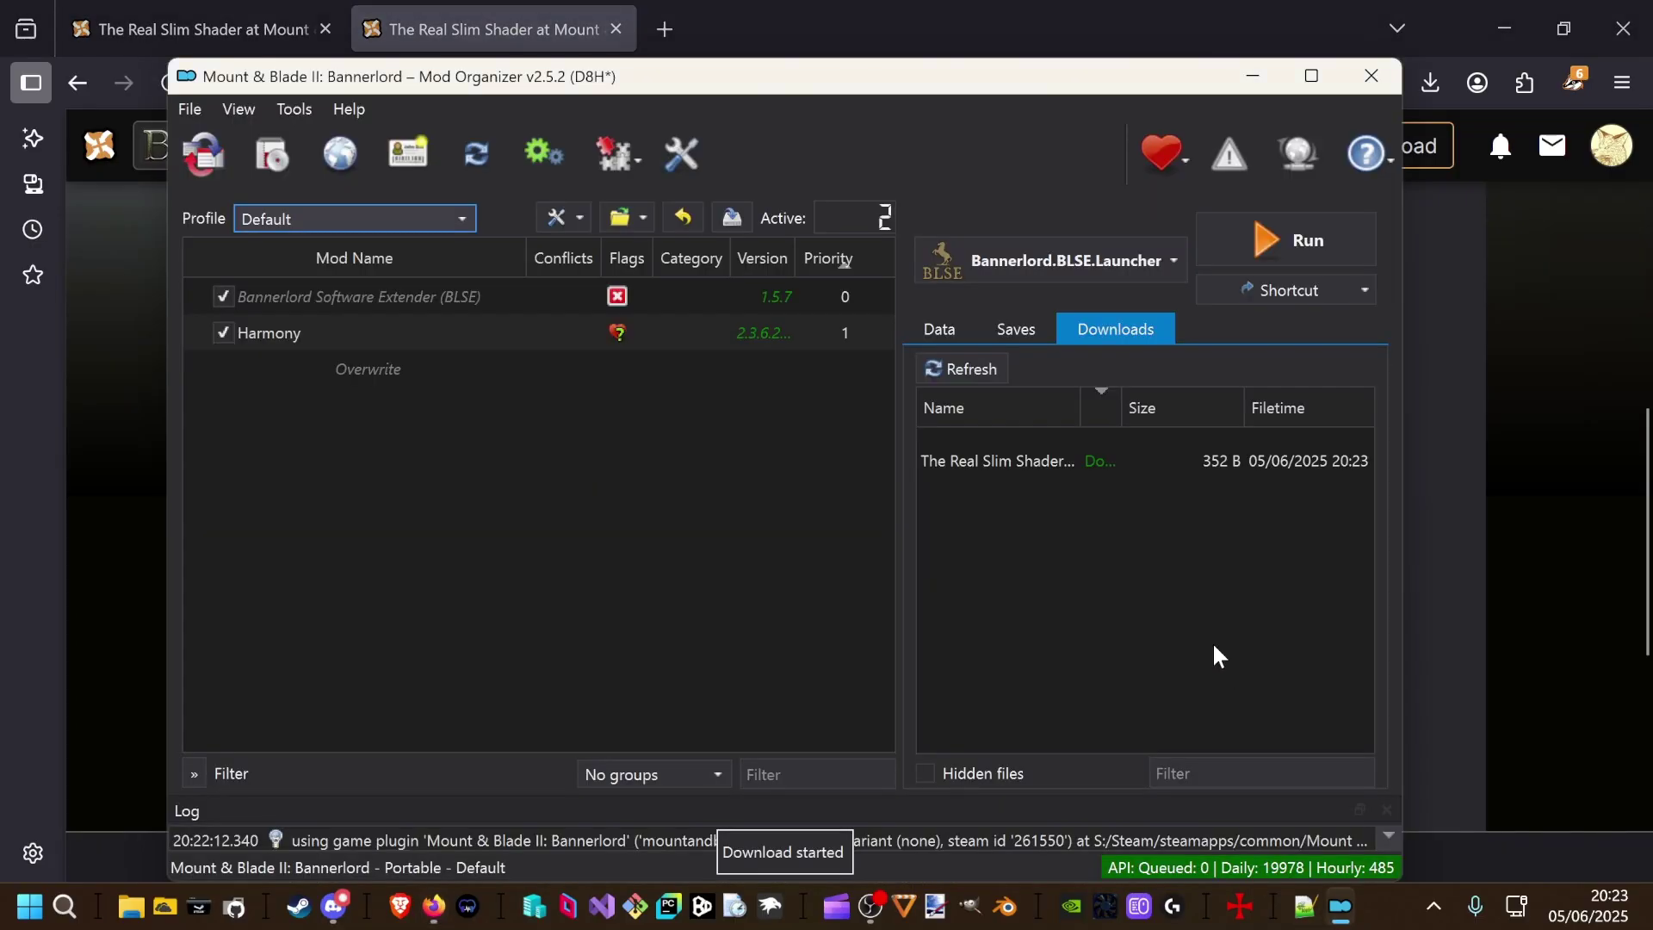
click(1006, 474)
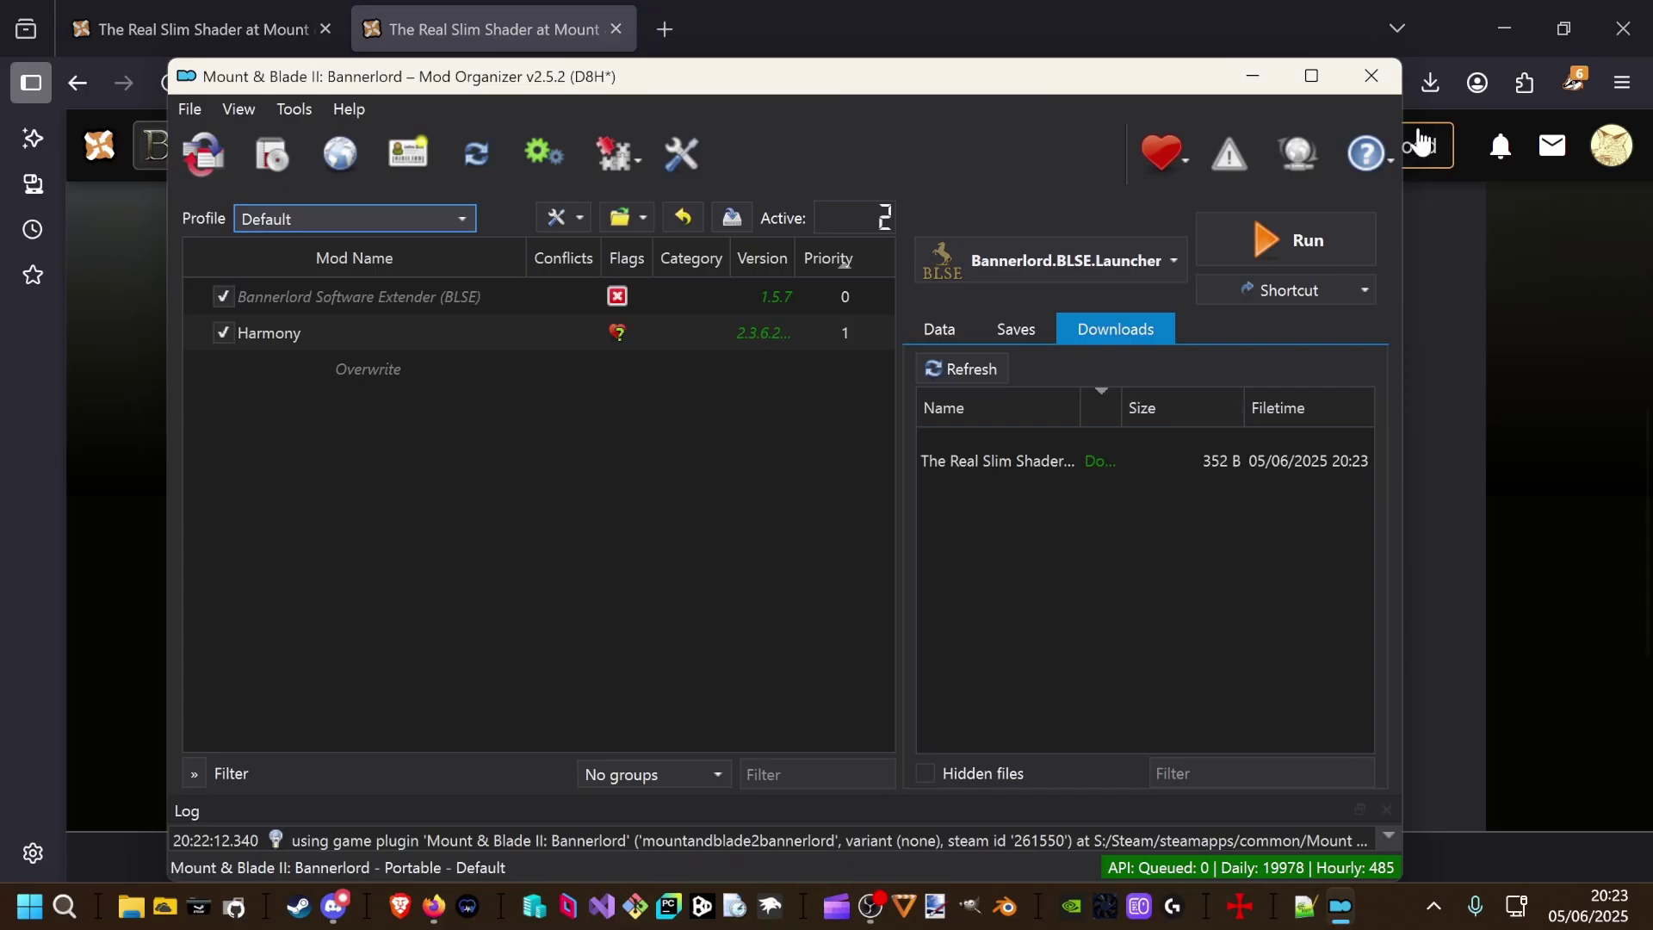
click(1502, 28)
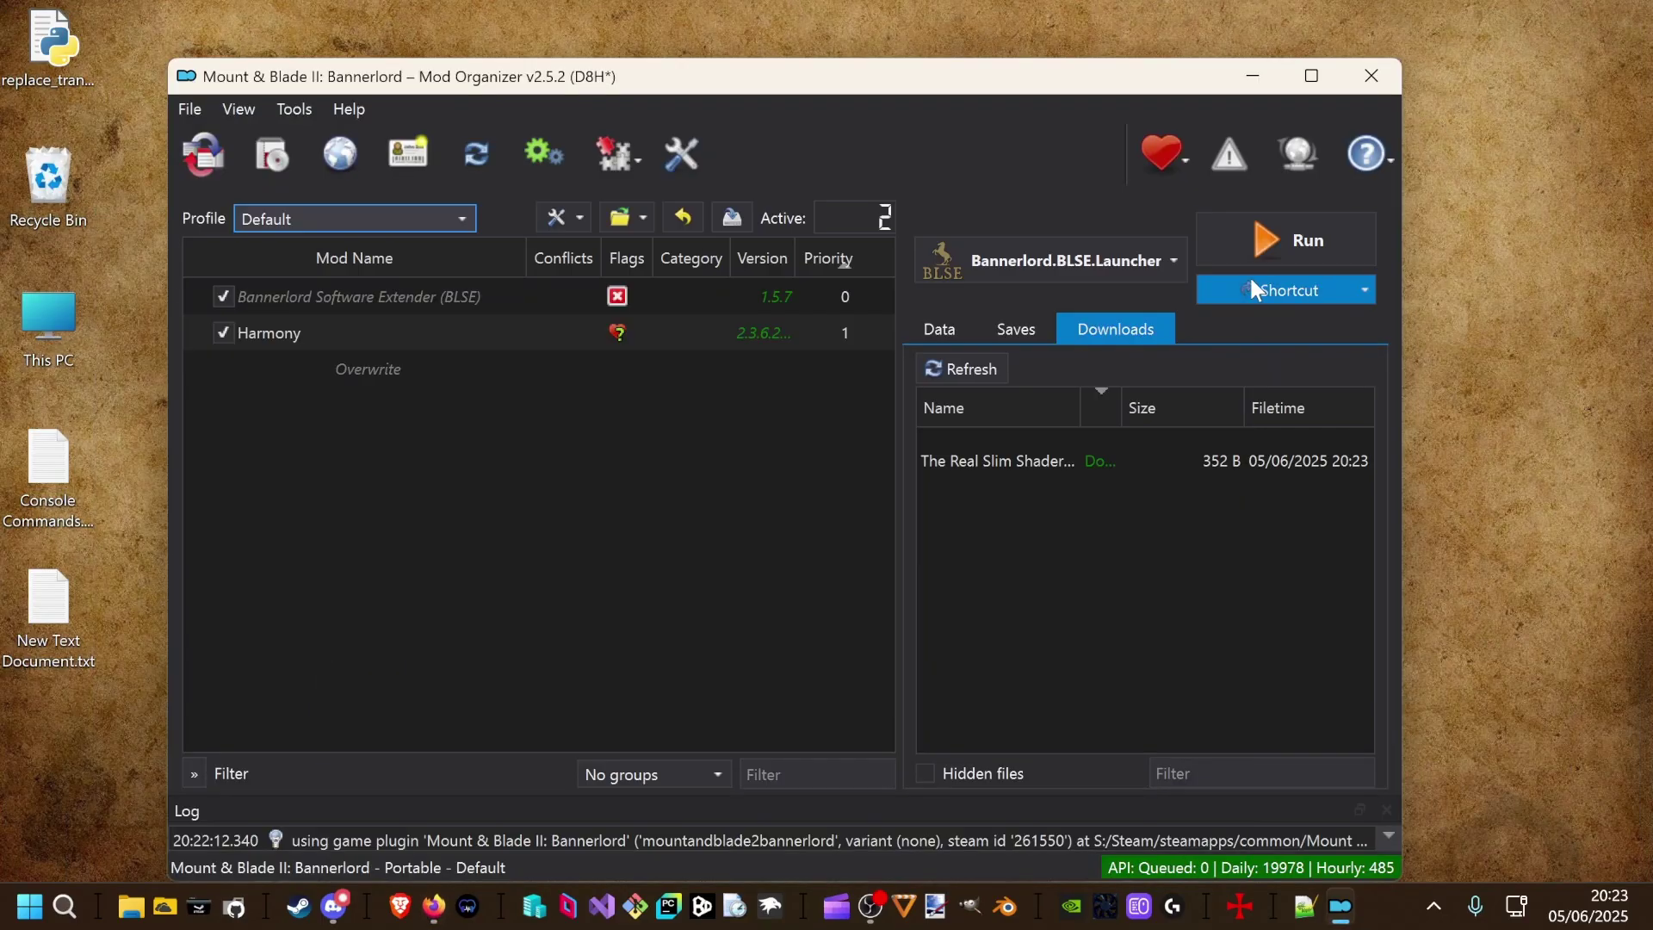
click(1004, 461)
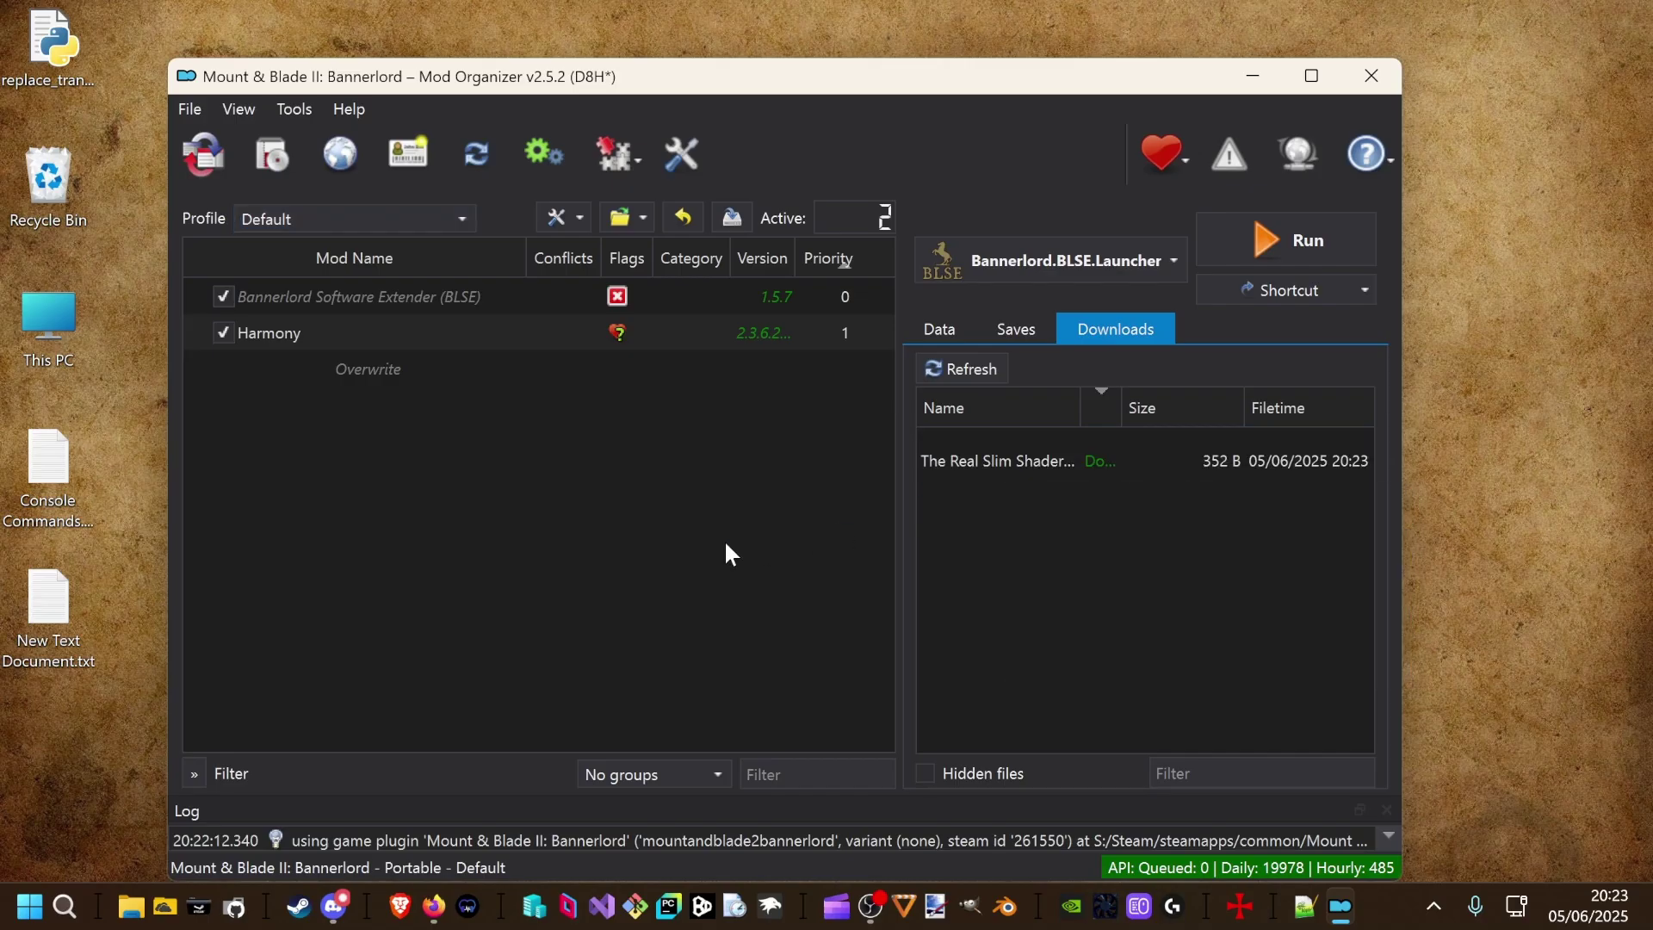
click(1015, 482)
click(1016, 463)
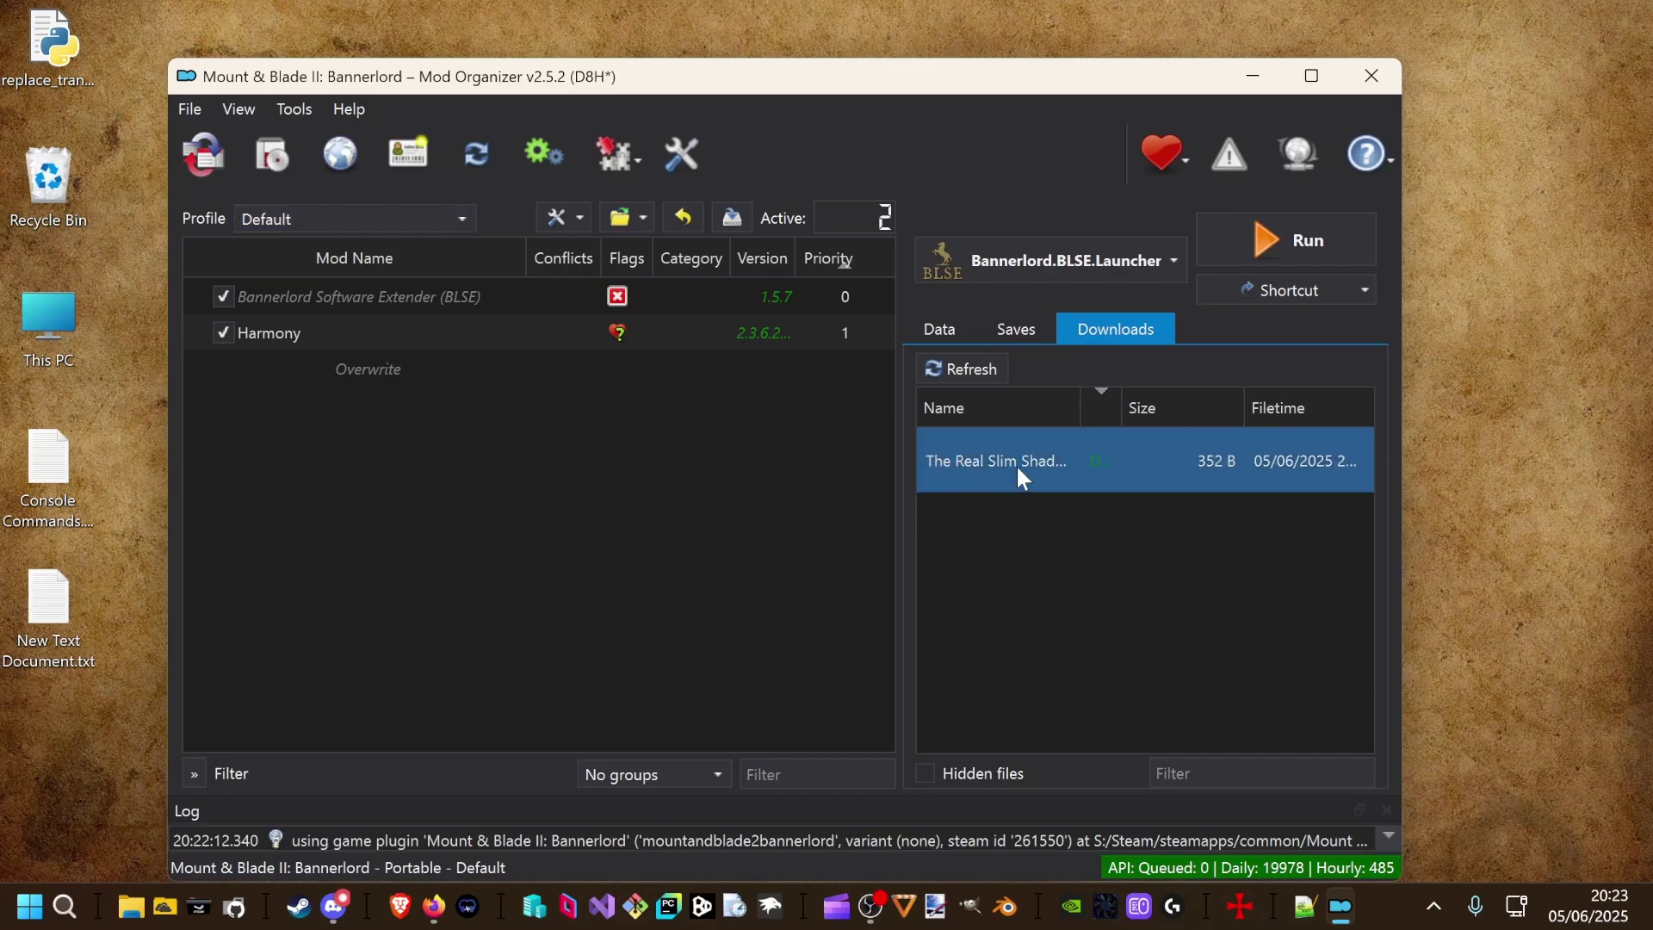
Open the Bannerlord Software Extender (BLSE) mod's file tree and expand Root, bin and Win64_Shipping_Client.
double_click(289, 296)
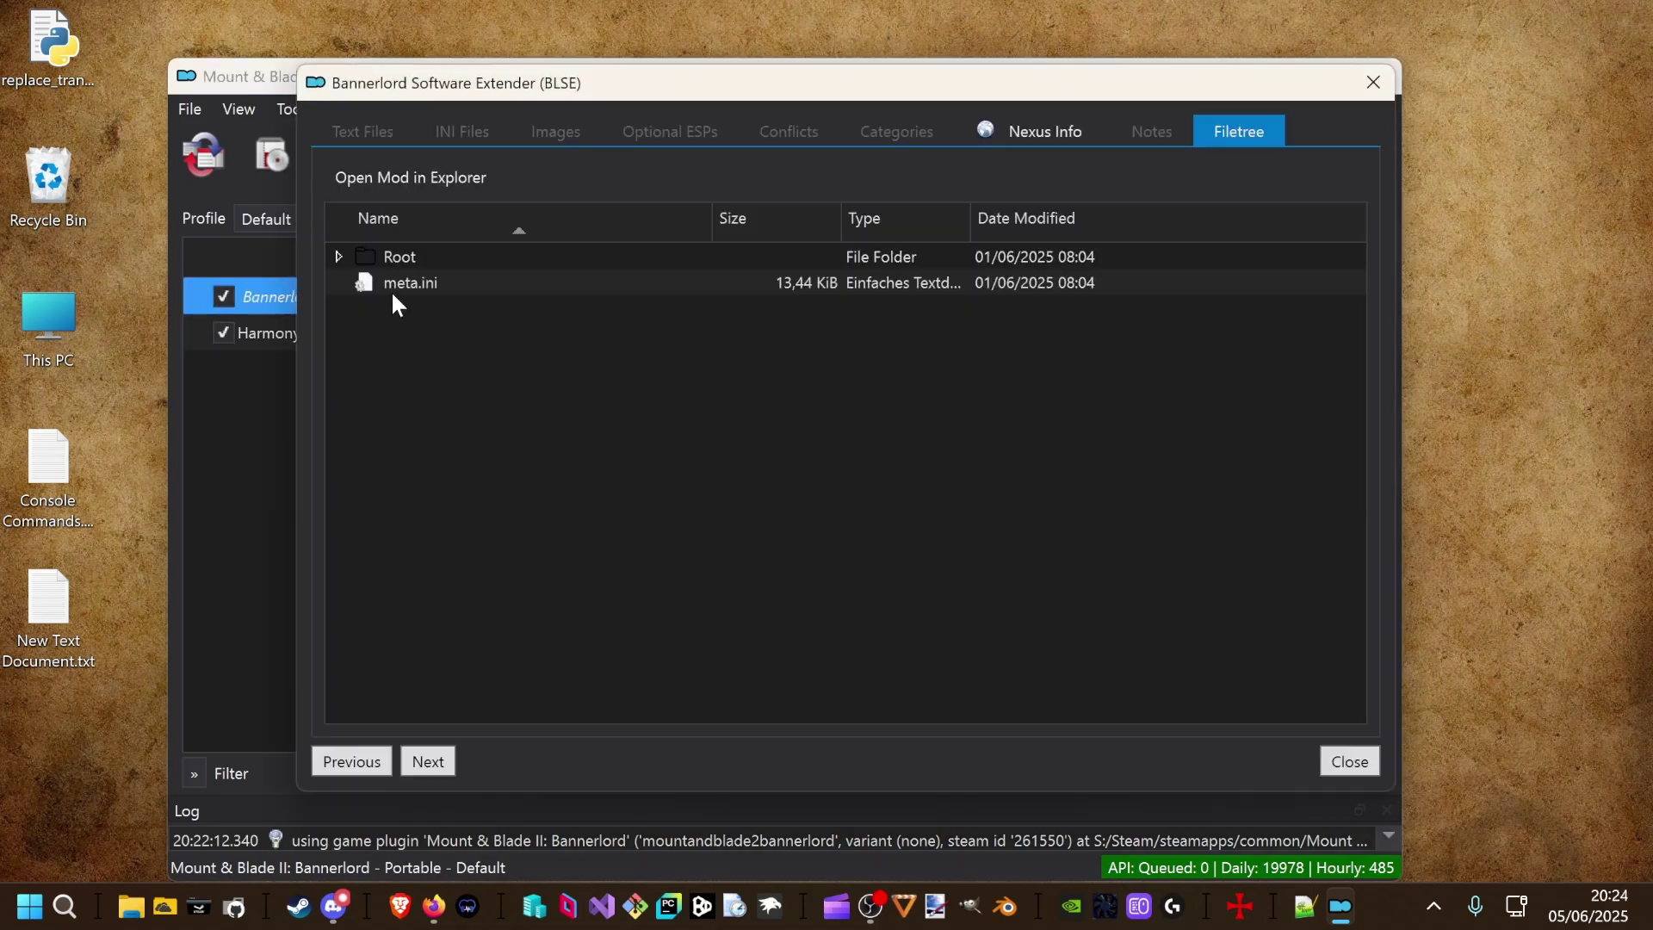
click(356, 260)
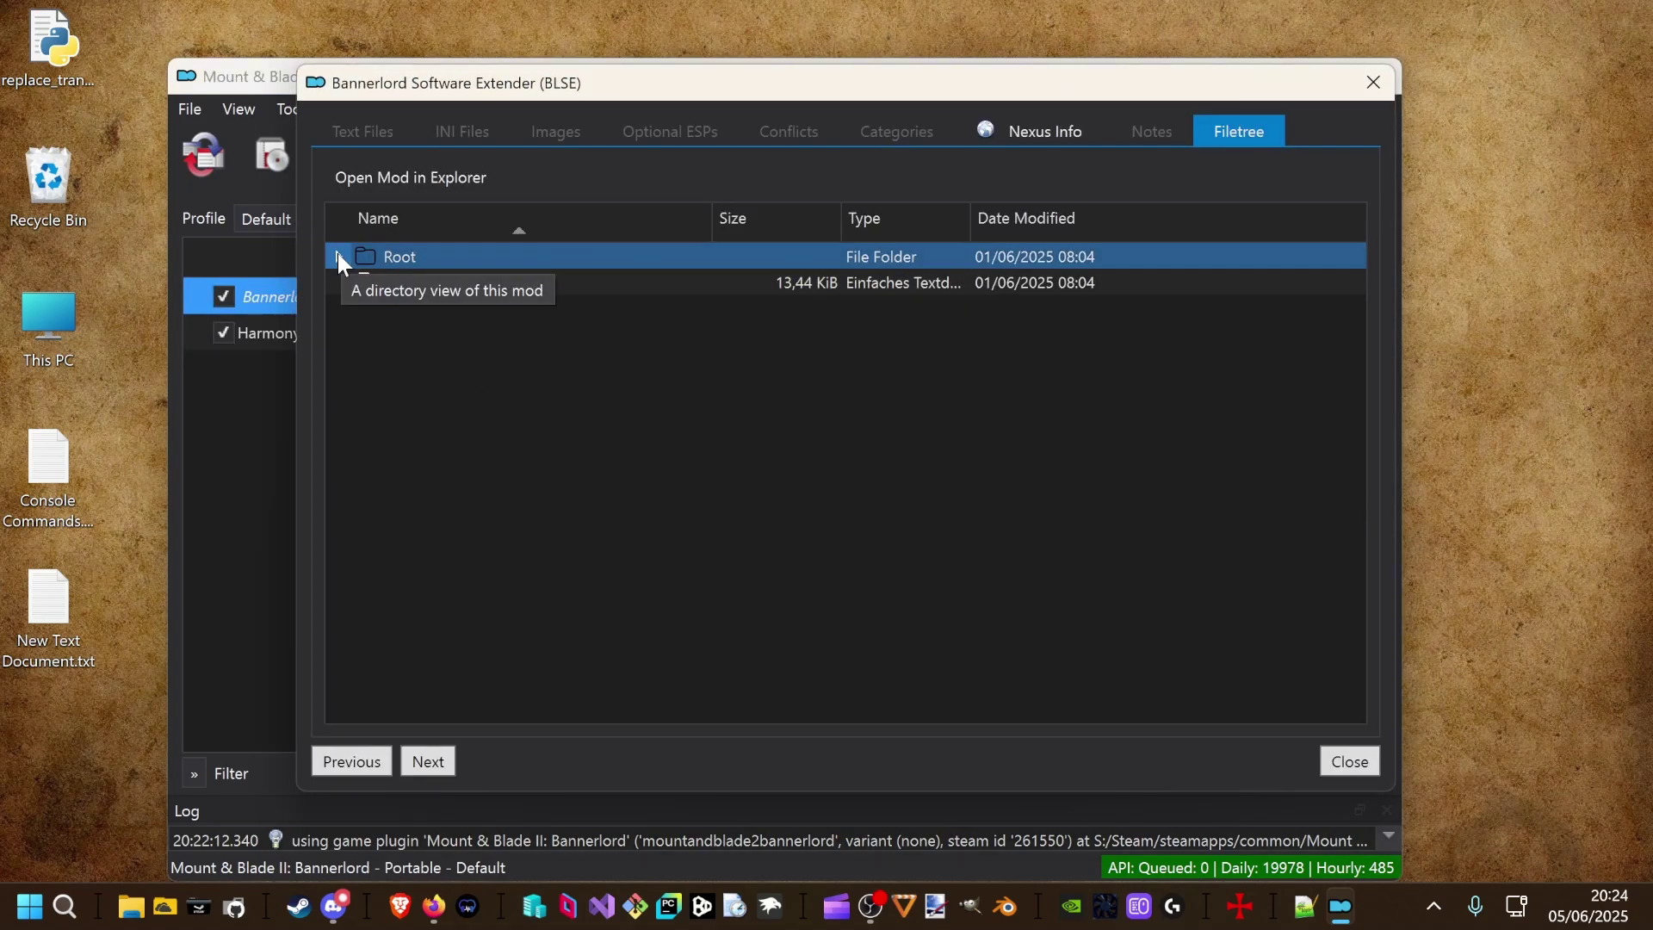
click(339, 256)
click(365, 285)
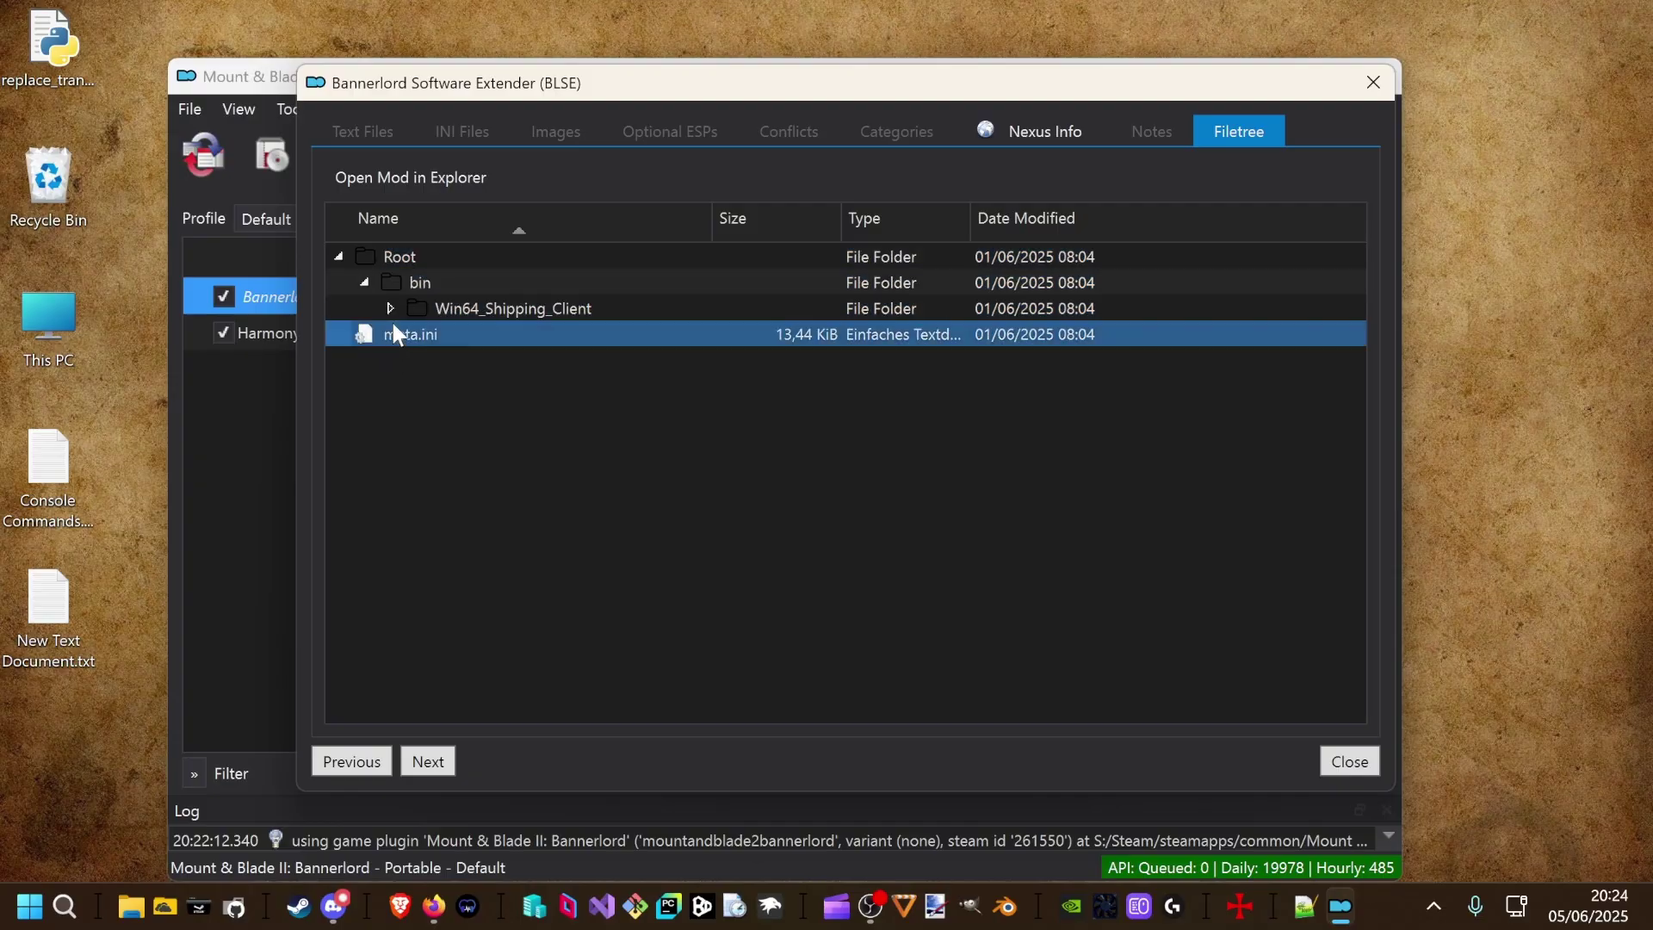
click(389, 308)
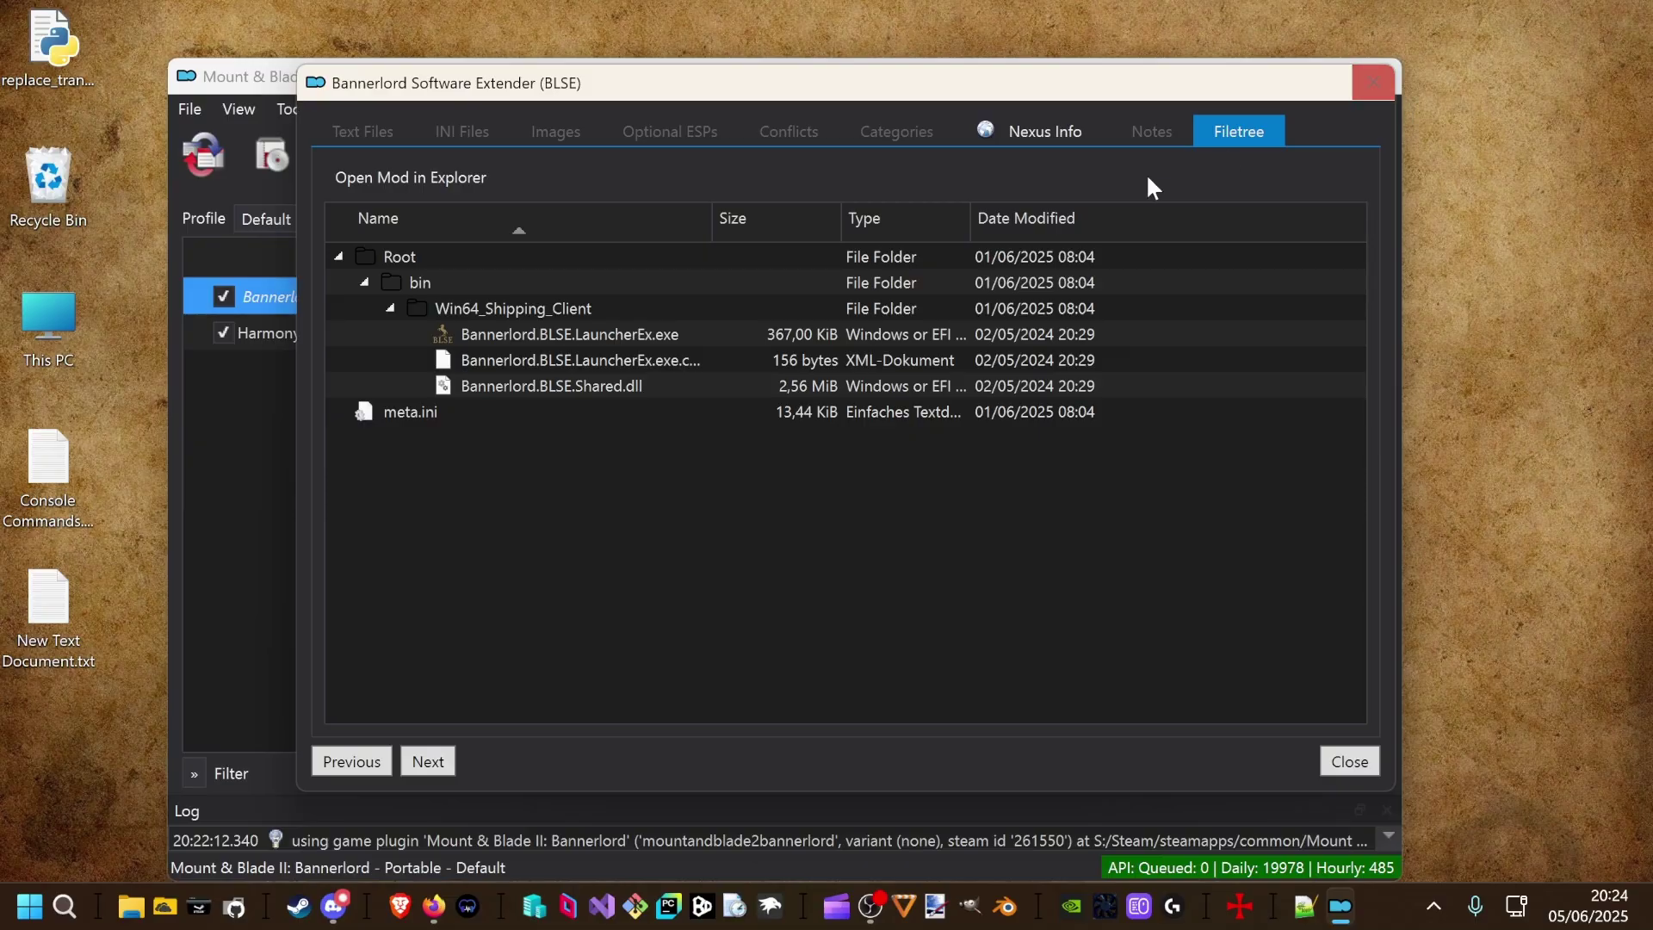
Copy the Win64_Shipping_Client folder name from its path in File Explorer, and close the folder and mod information windows.
click(574, 315)
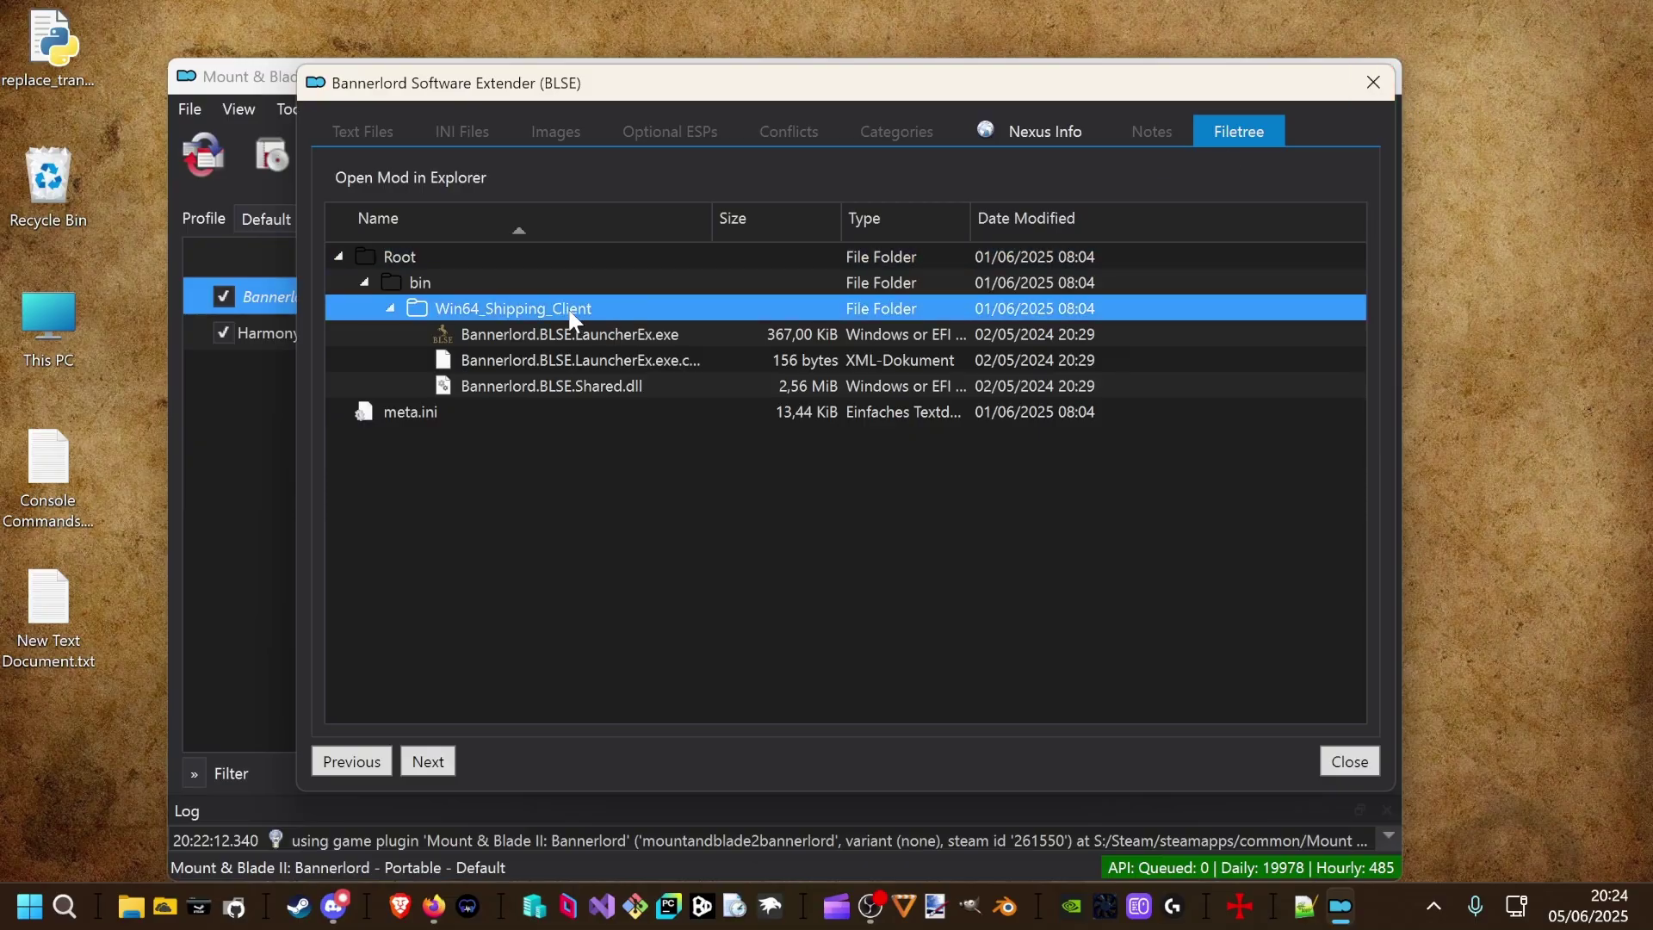
right_click(569, 315)
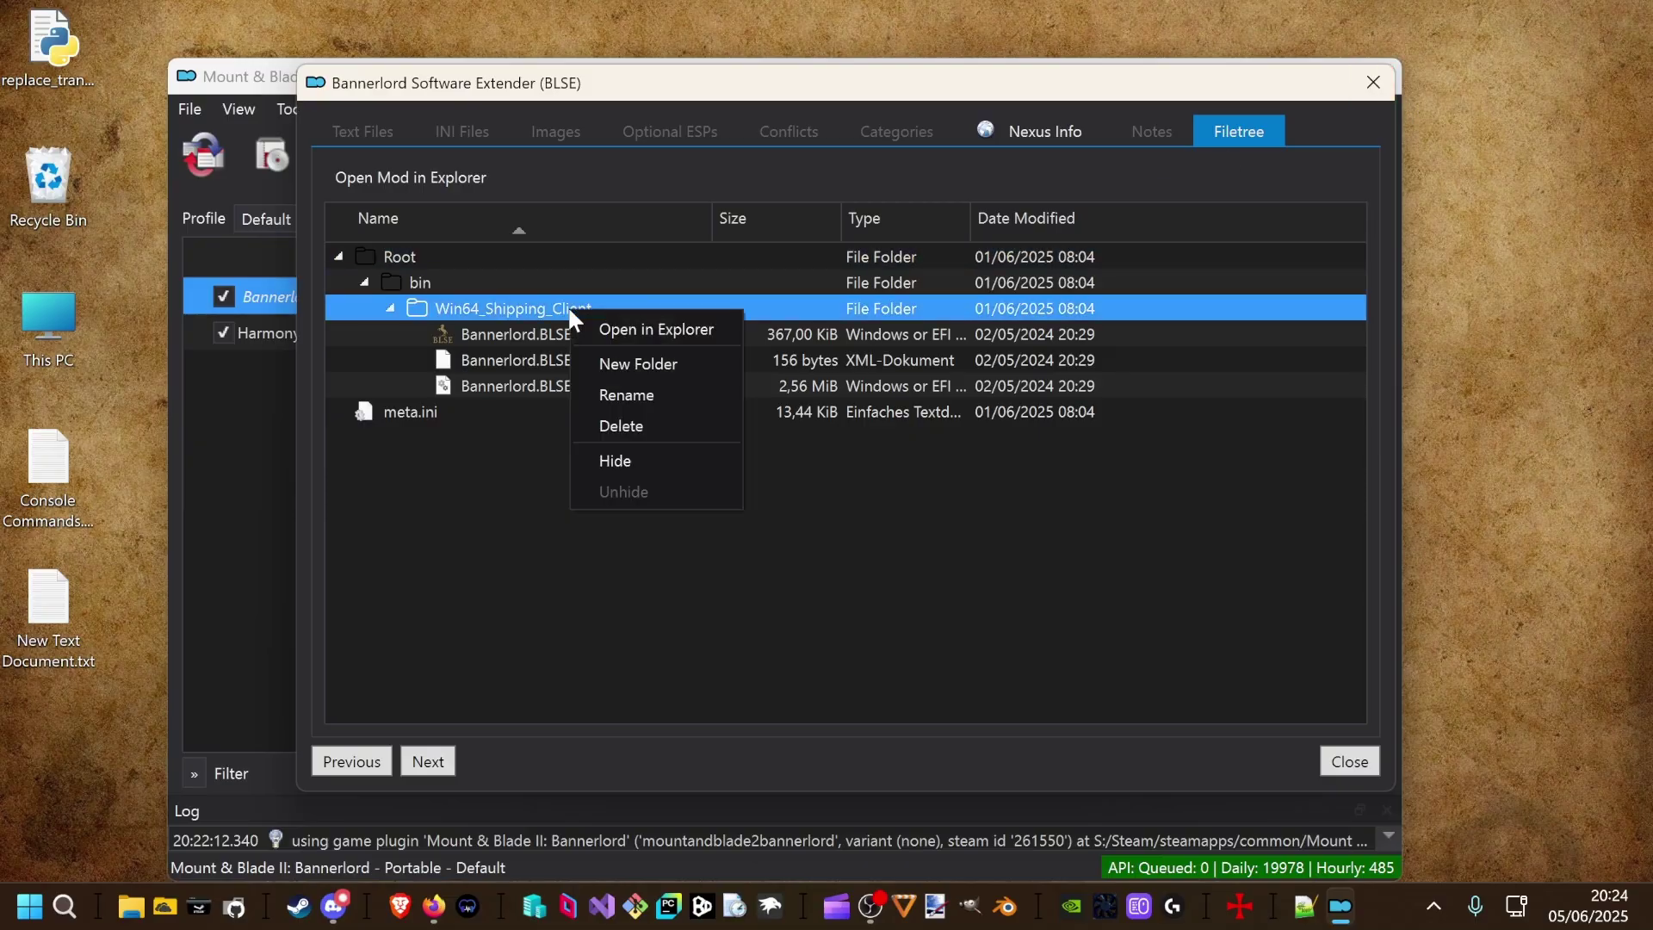
click(612, 327)
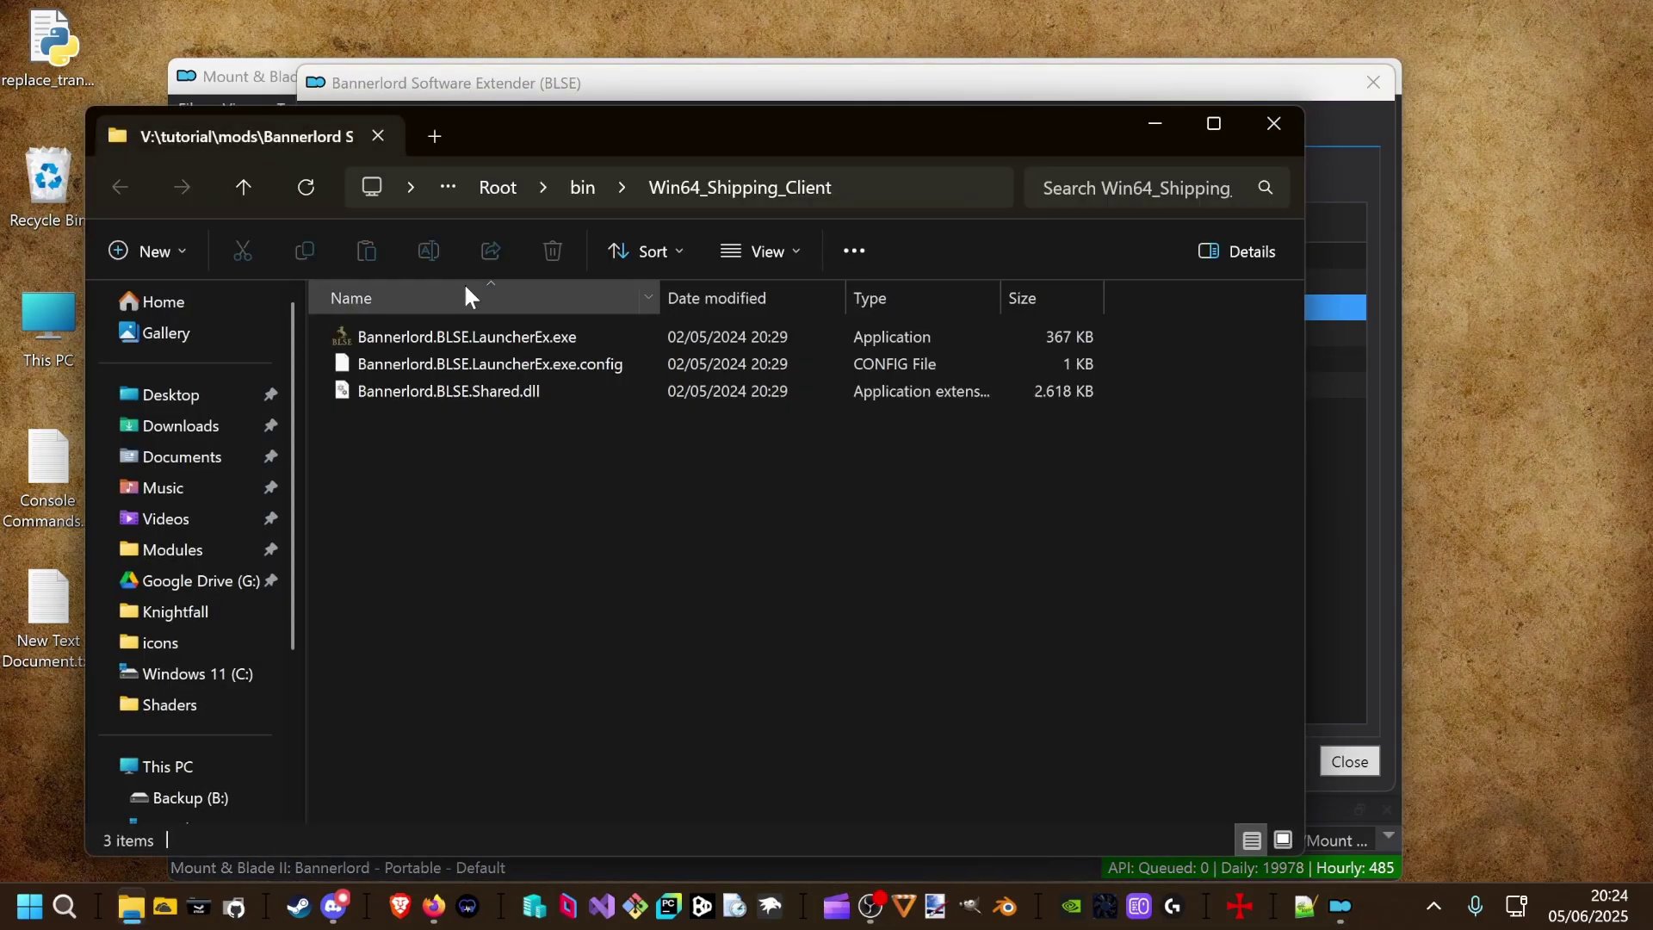
click(871, 186)
drag(958, 187, 775, 187)
right_click(829, 189)
click(896, 252)
click(912, 457)
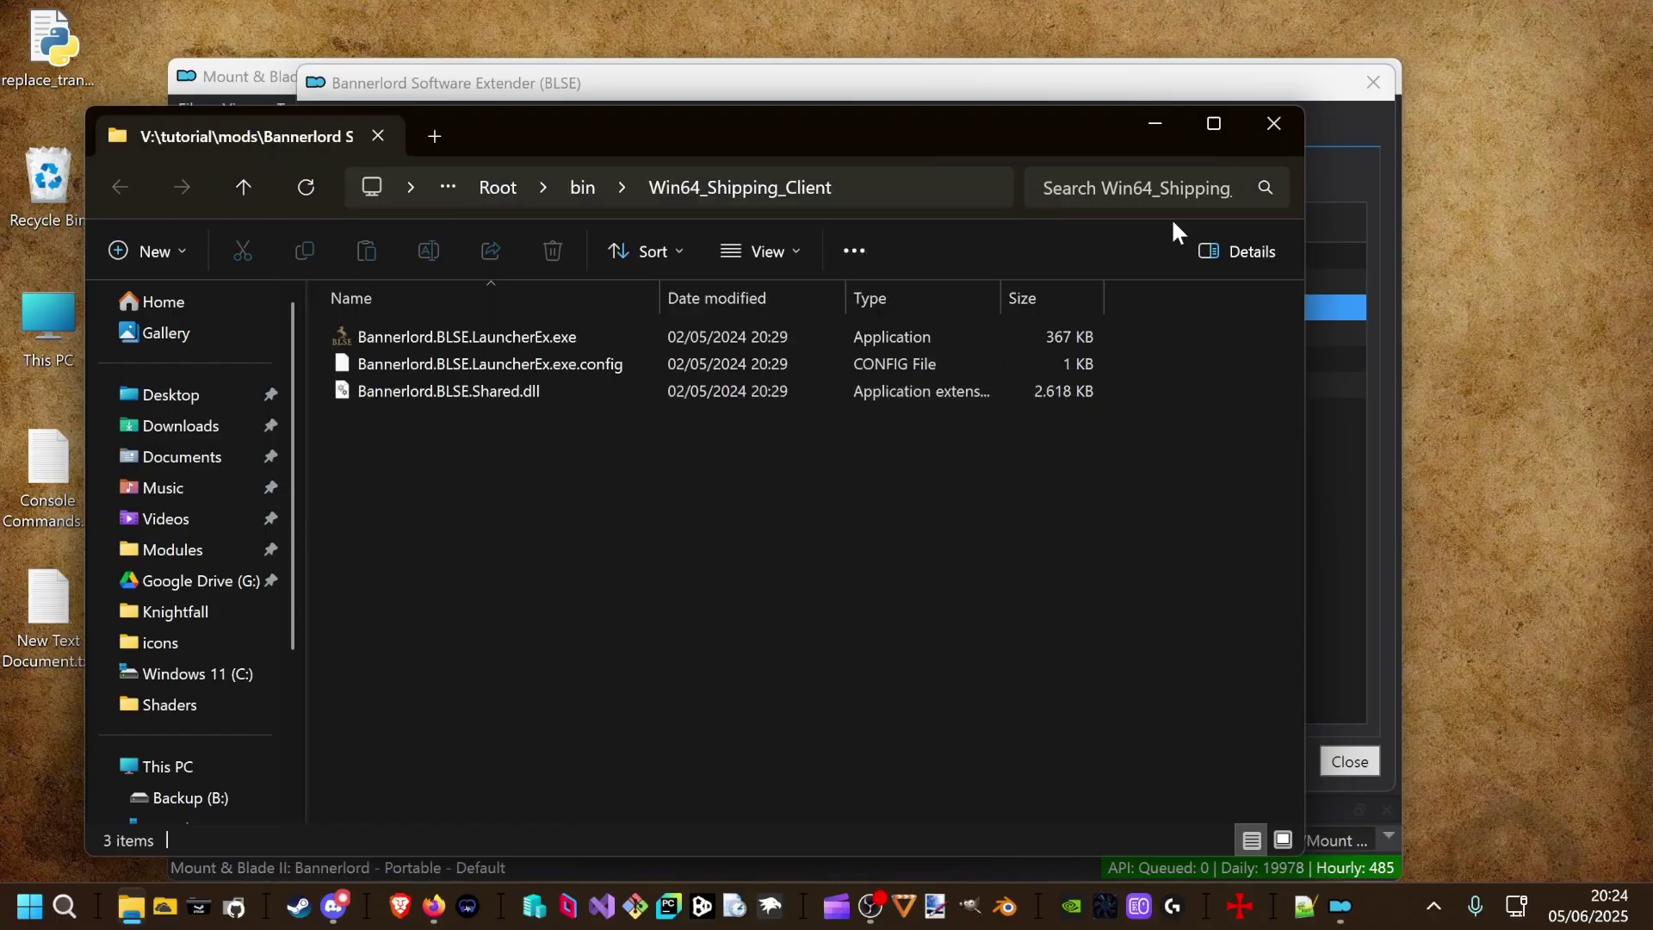
click(1270, 124)
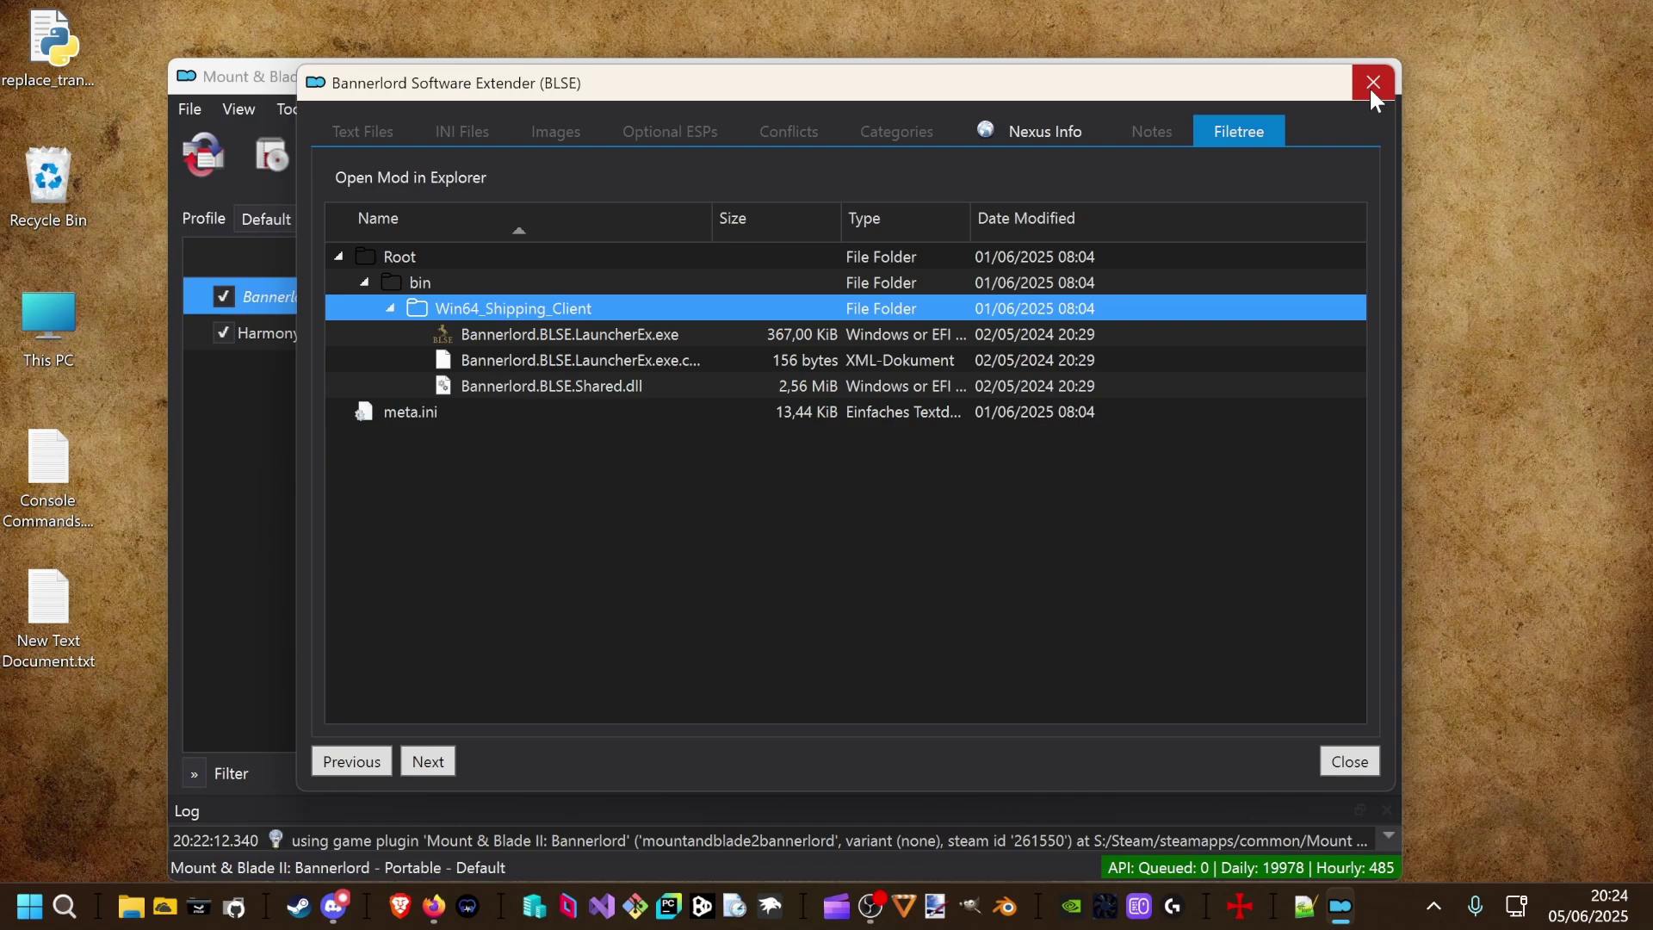
click(1373, 83)
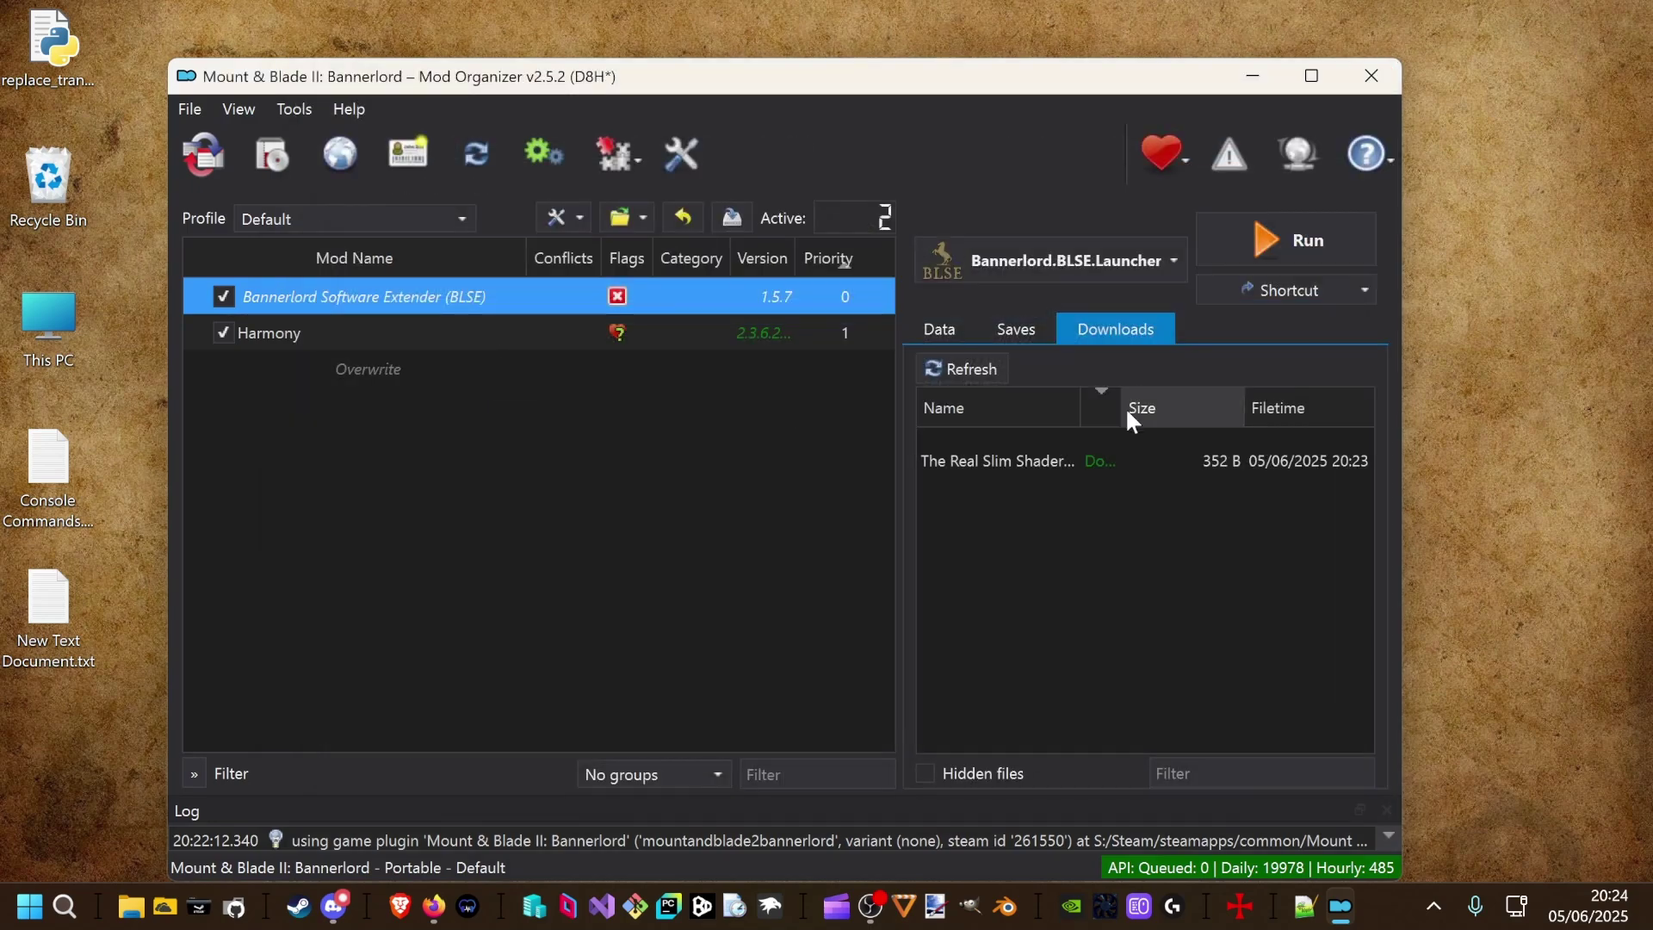
Start installing the downloaded The Real Slim Shader mod, exiting the tutorial, and create a directory named Root under <modules>.
double_click(998, 456)
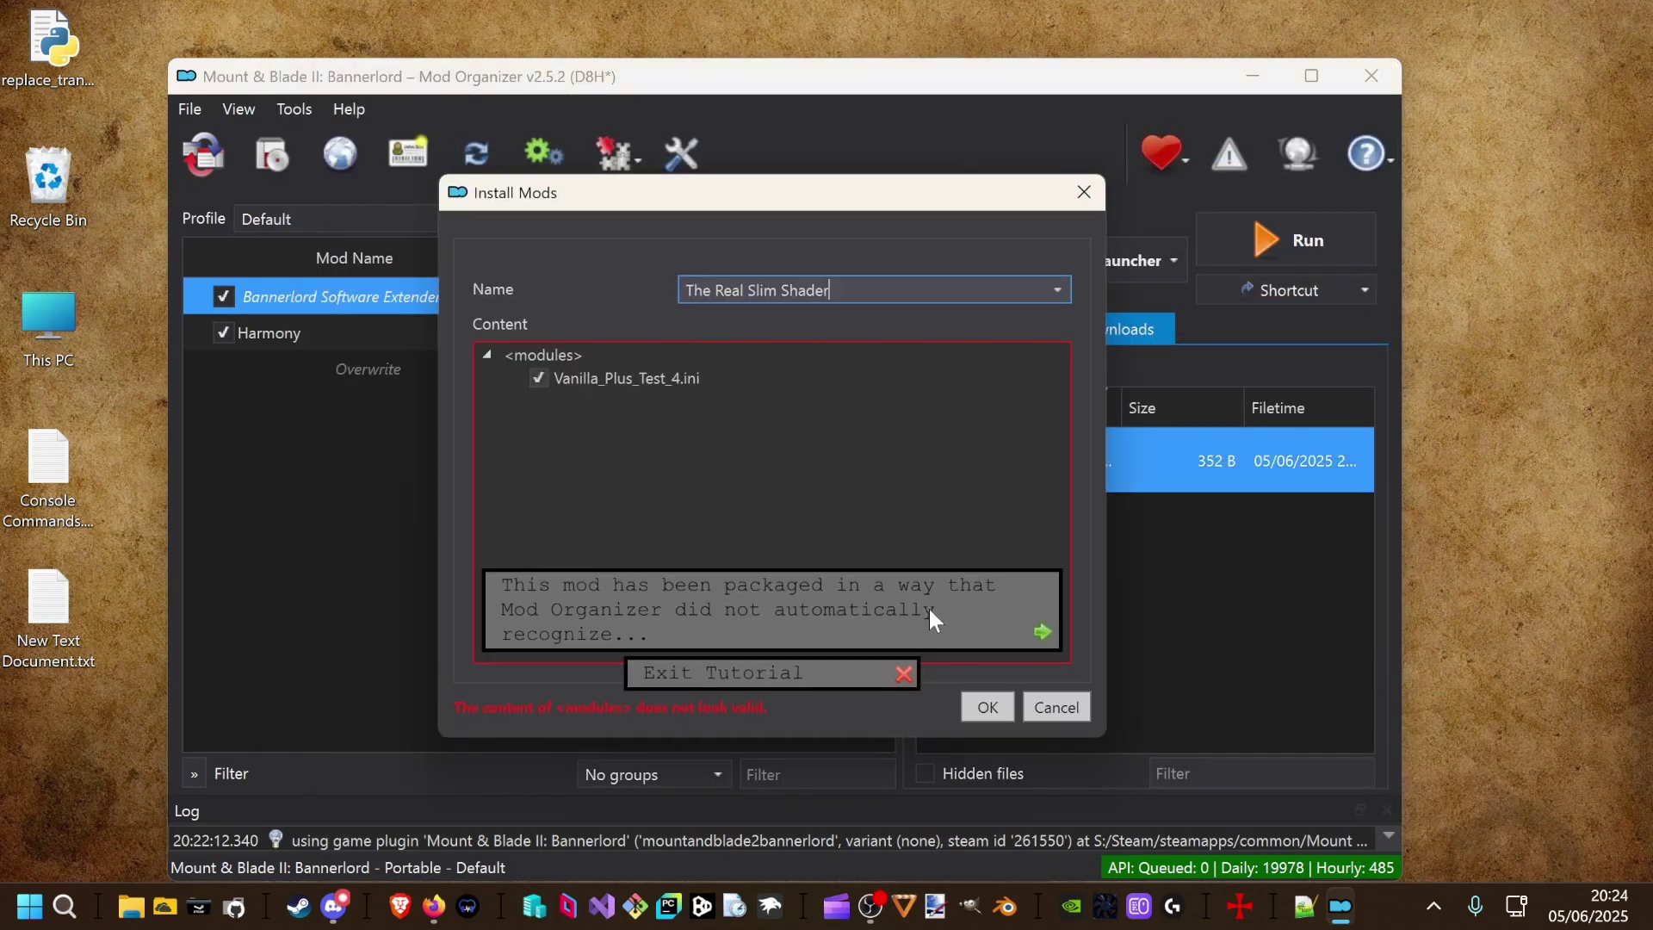
click(904, 672)
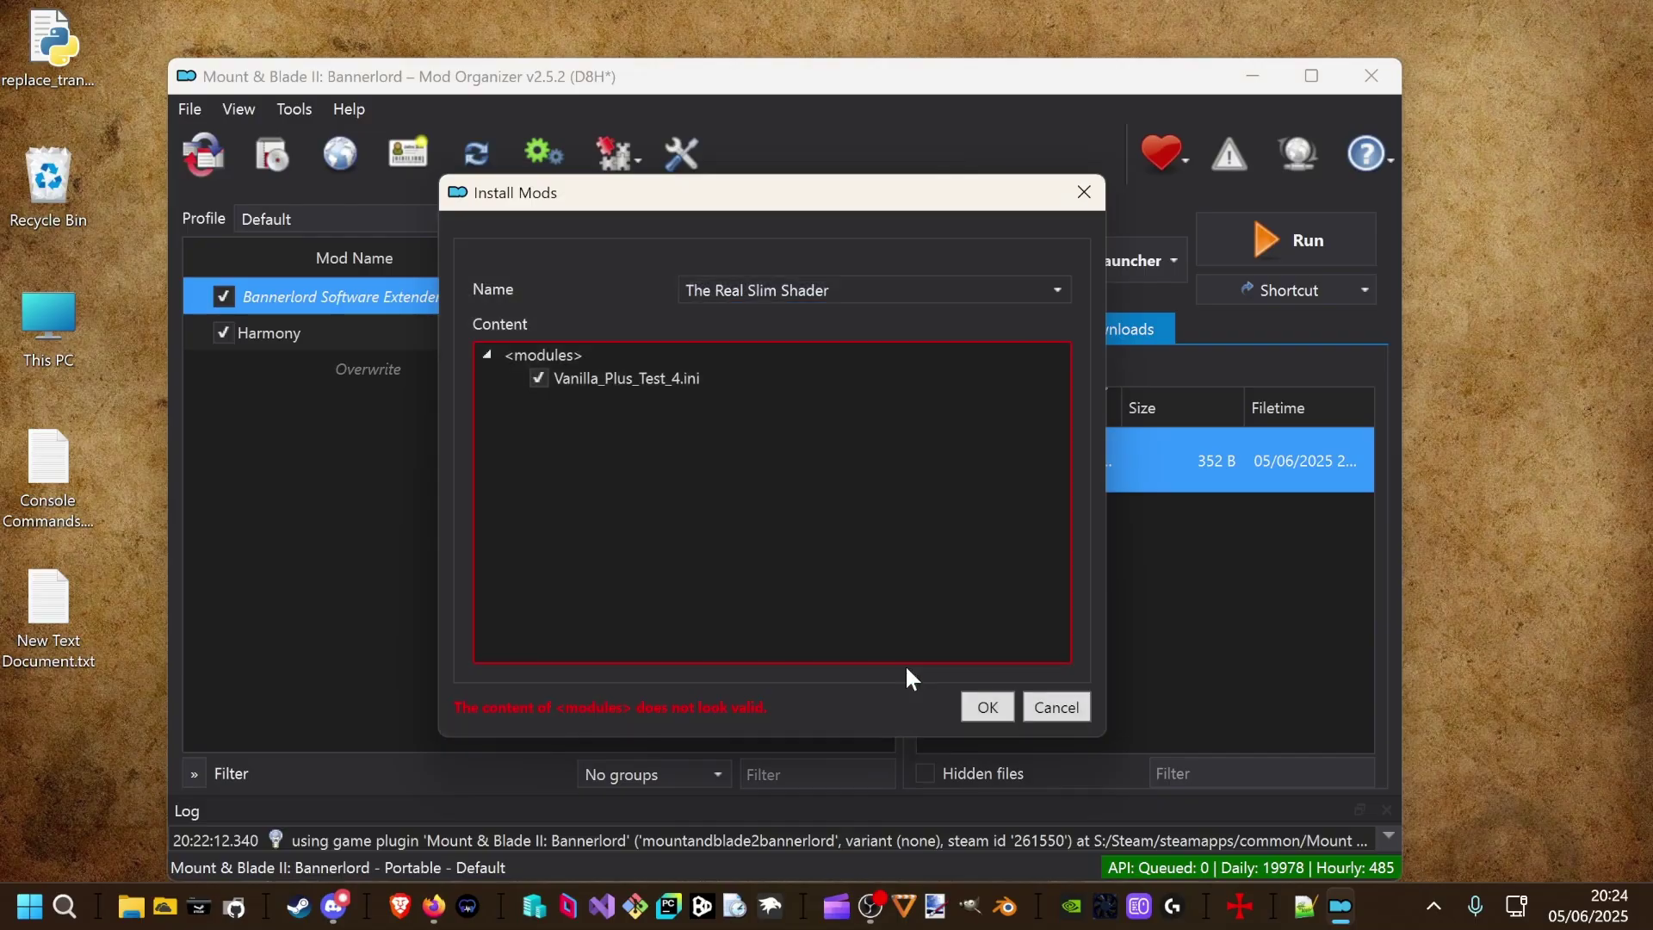
click(544, 351)
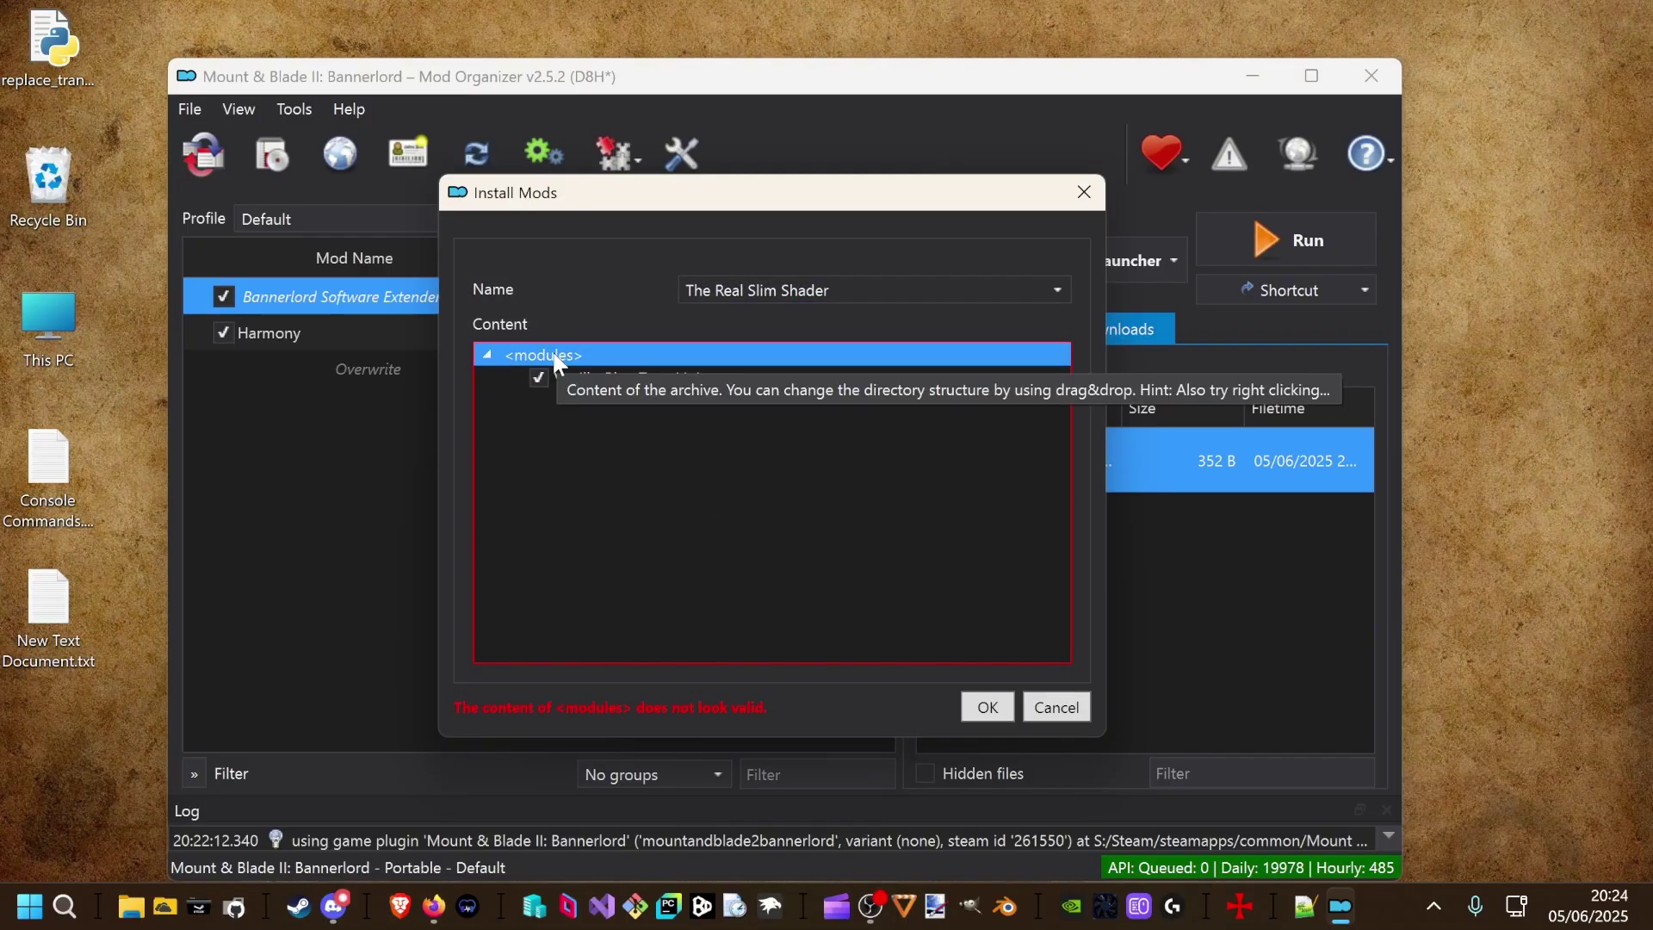
right_click(556, 357)
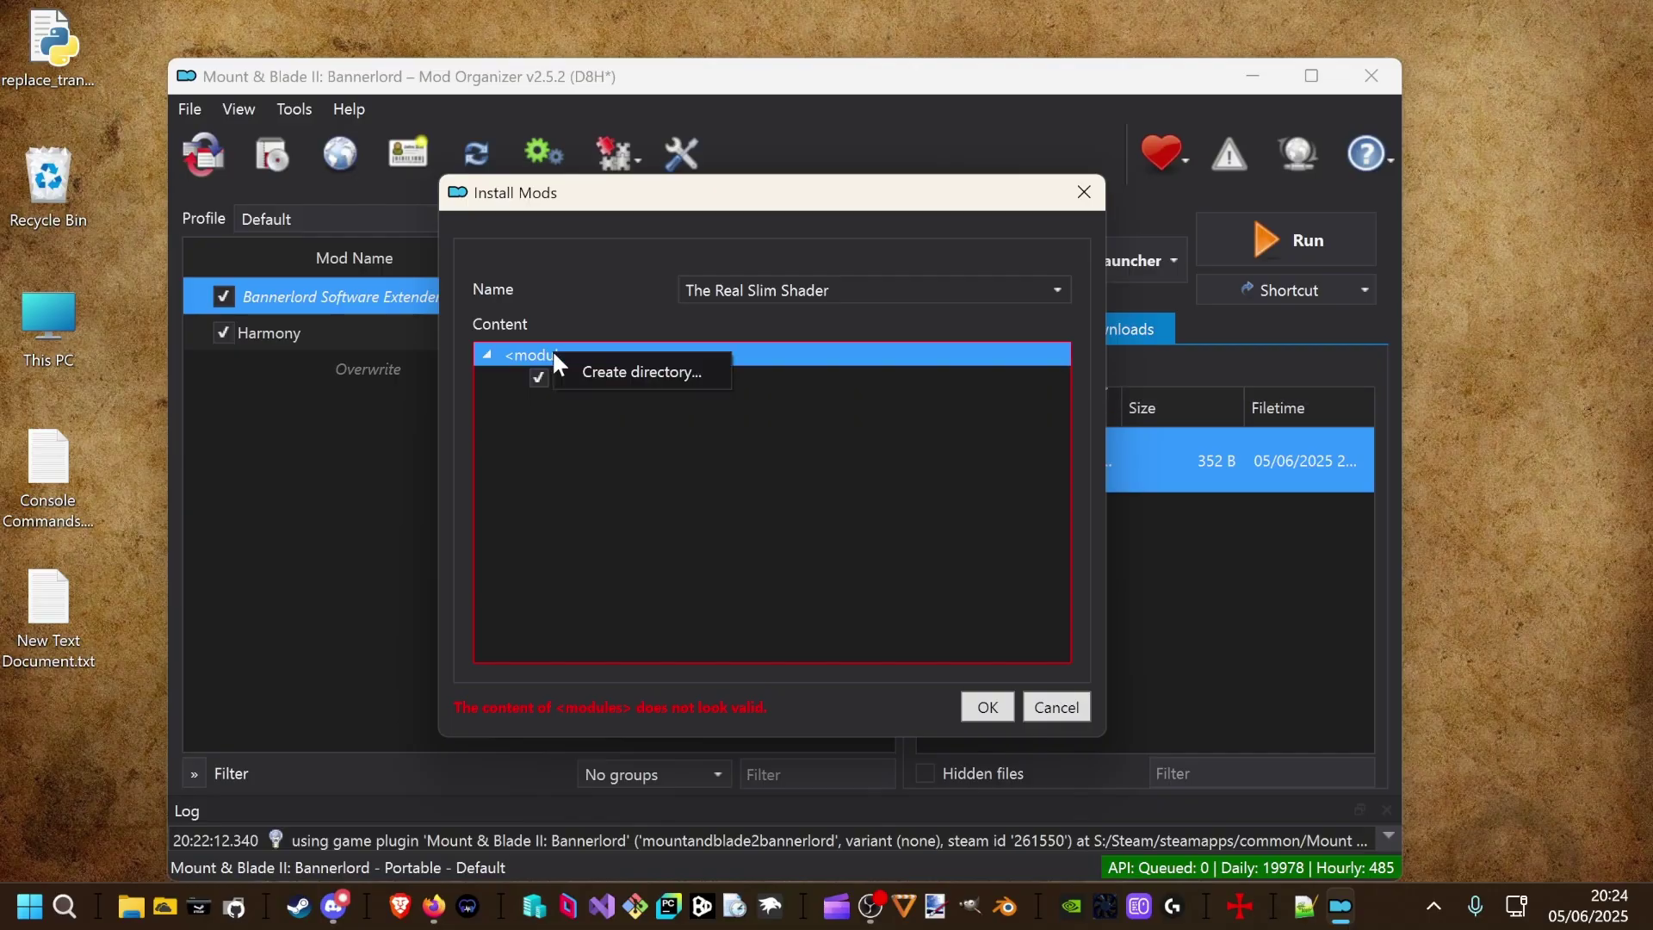
click(614, 372)
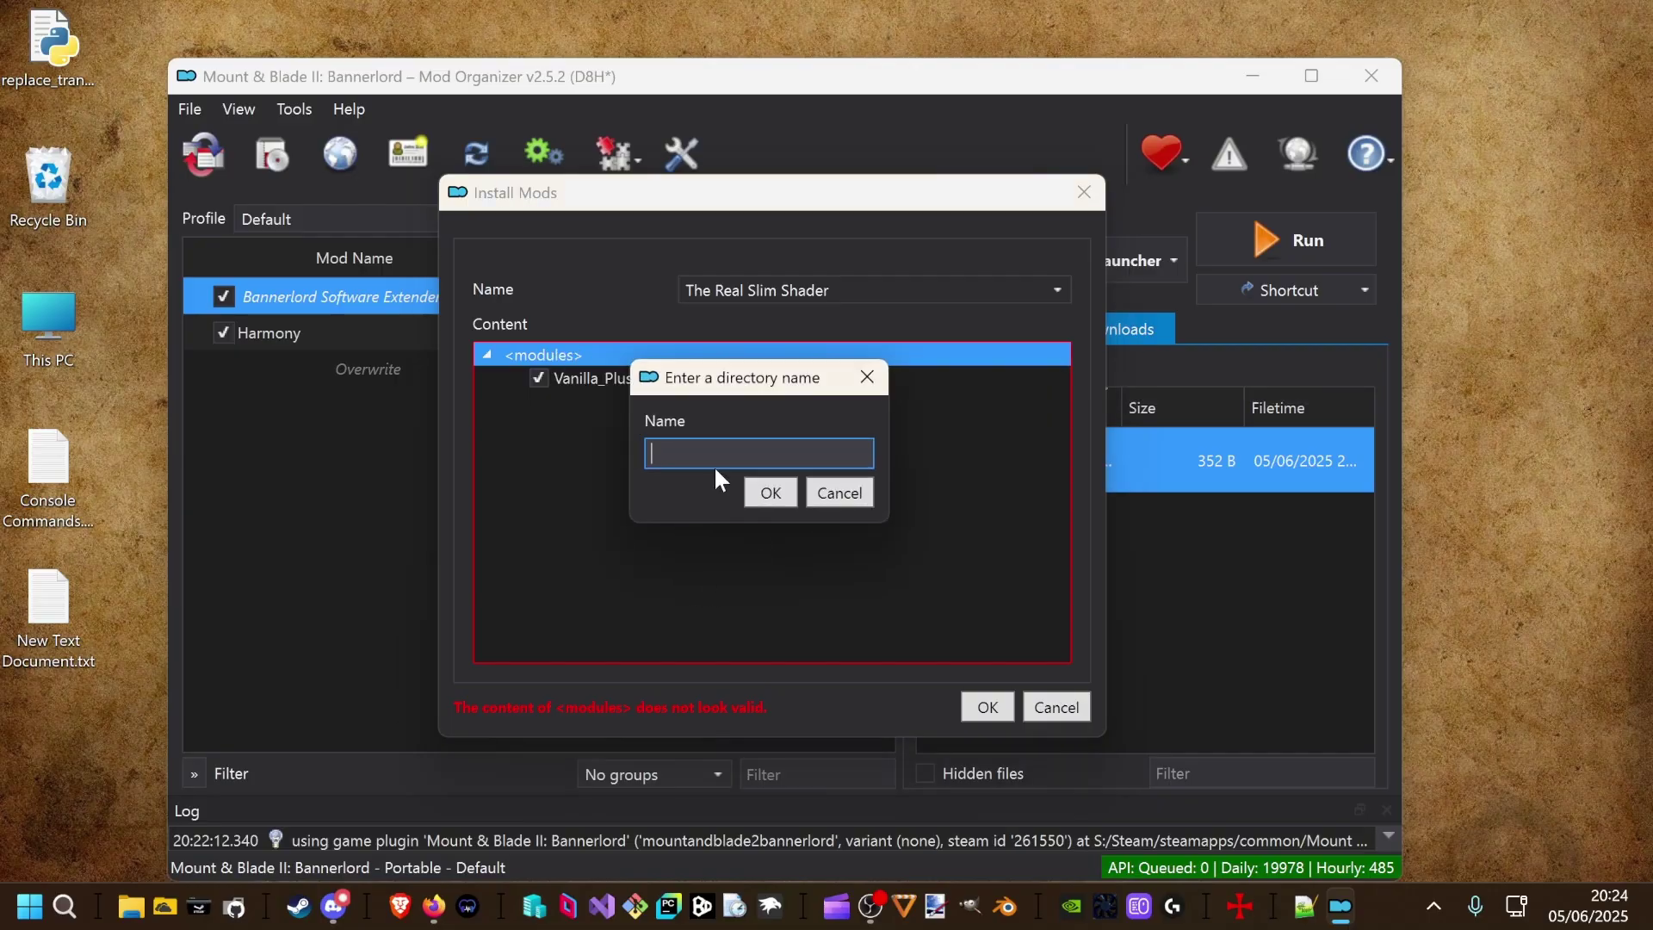
text(Root)
click(764, 492)
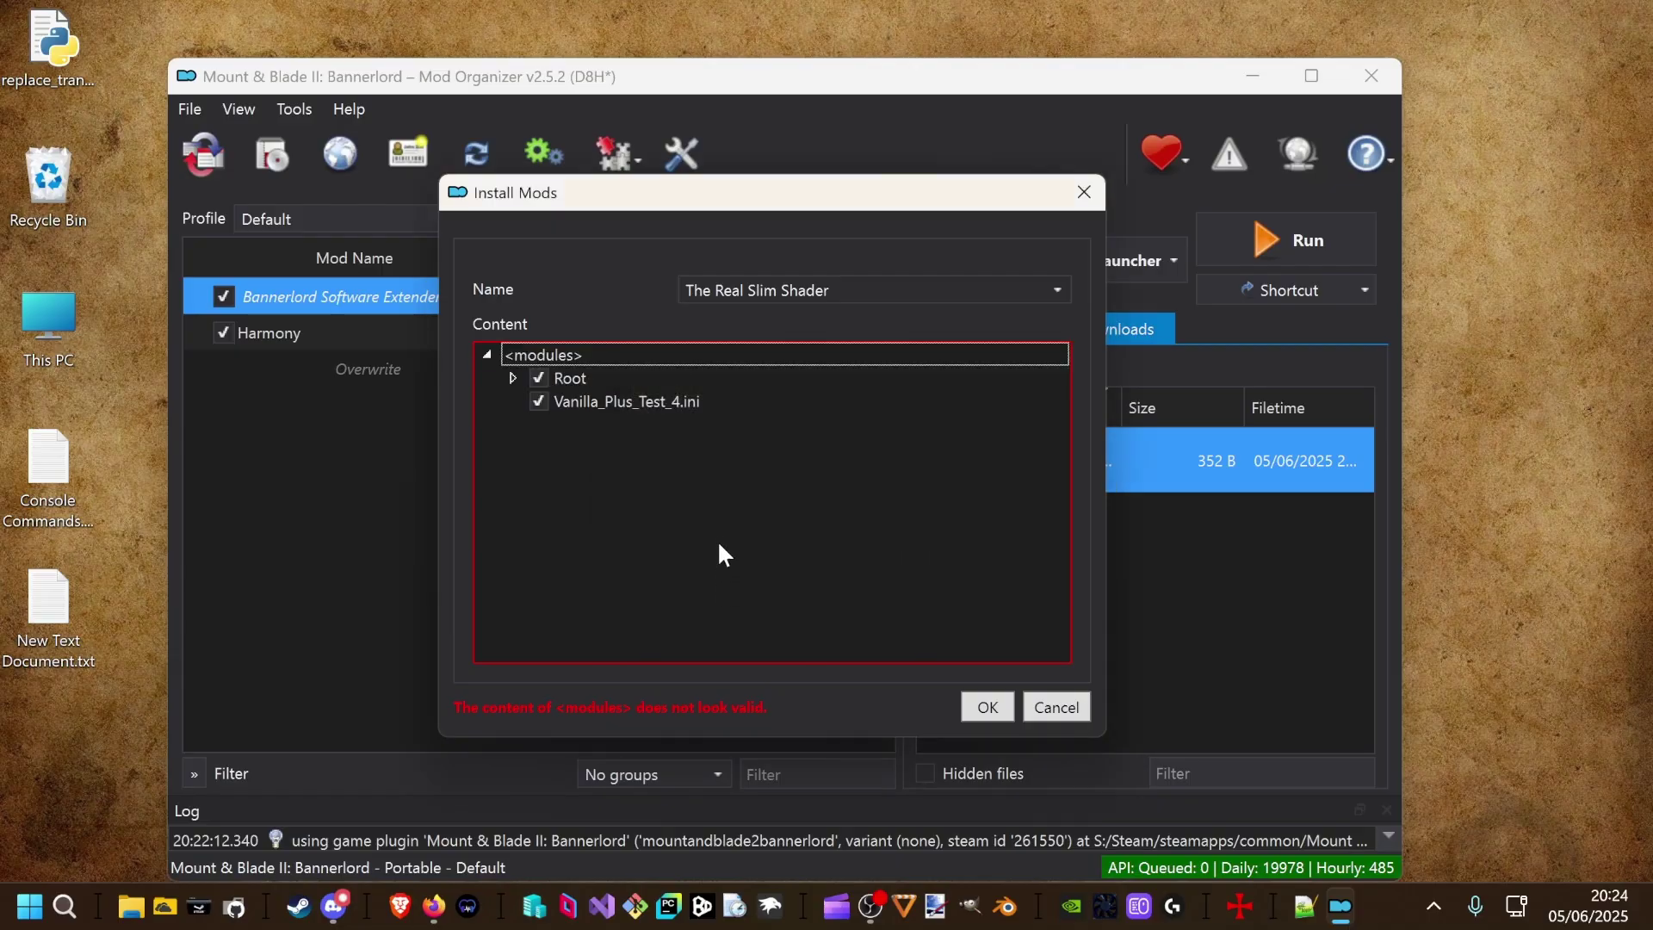
Create a directory named bin inside the Root directory of the mod's install content.
click(589, 379)
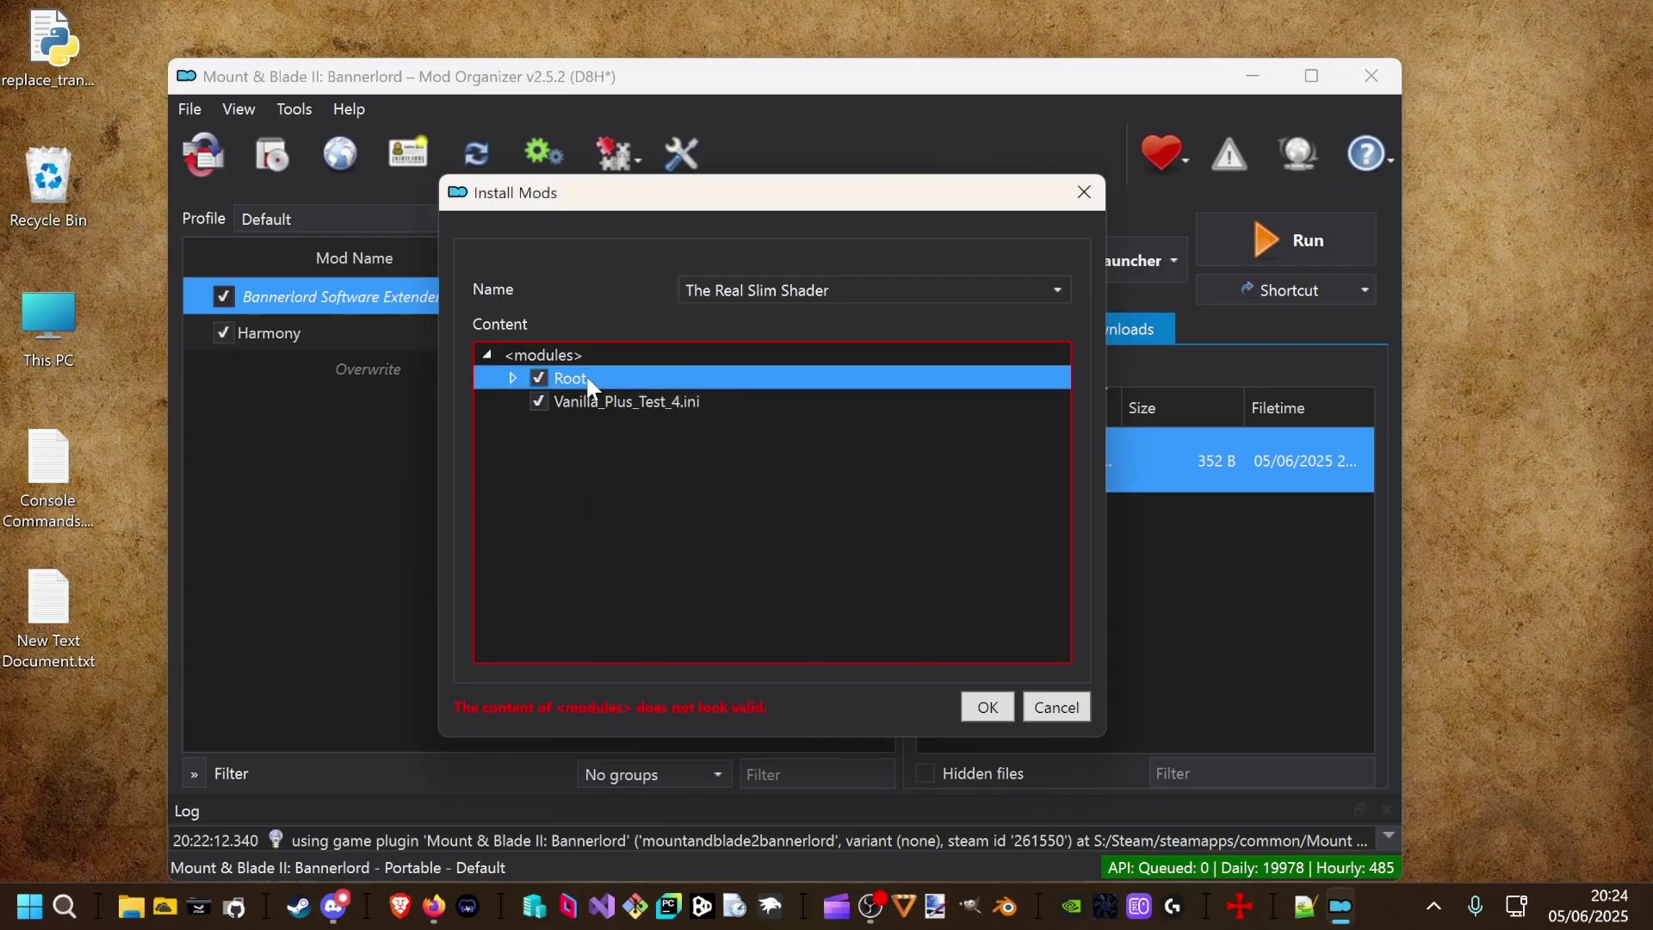
right_click(591, 380)
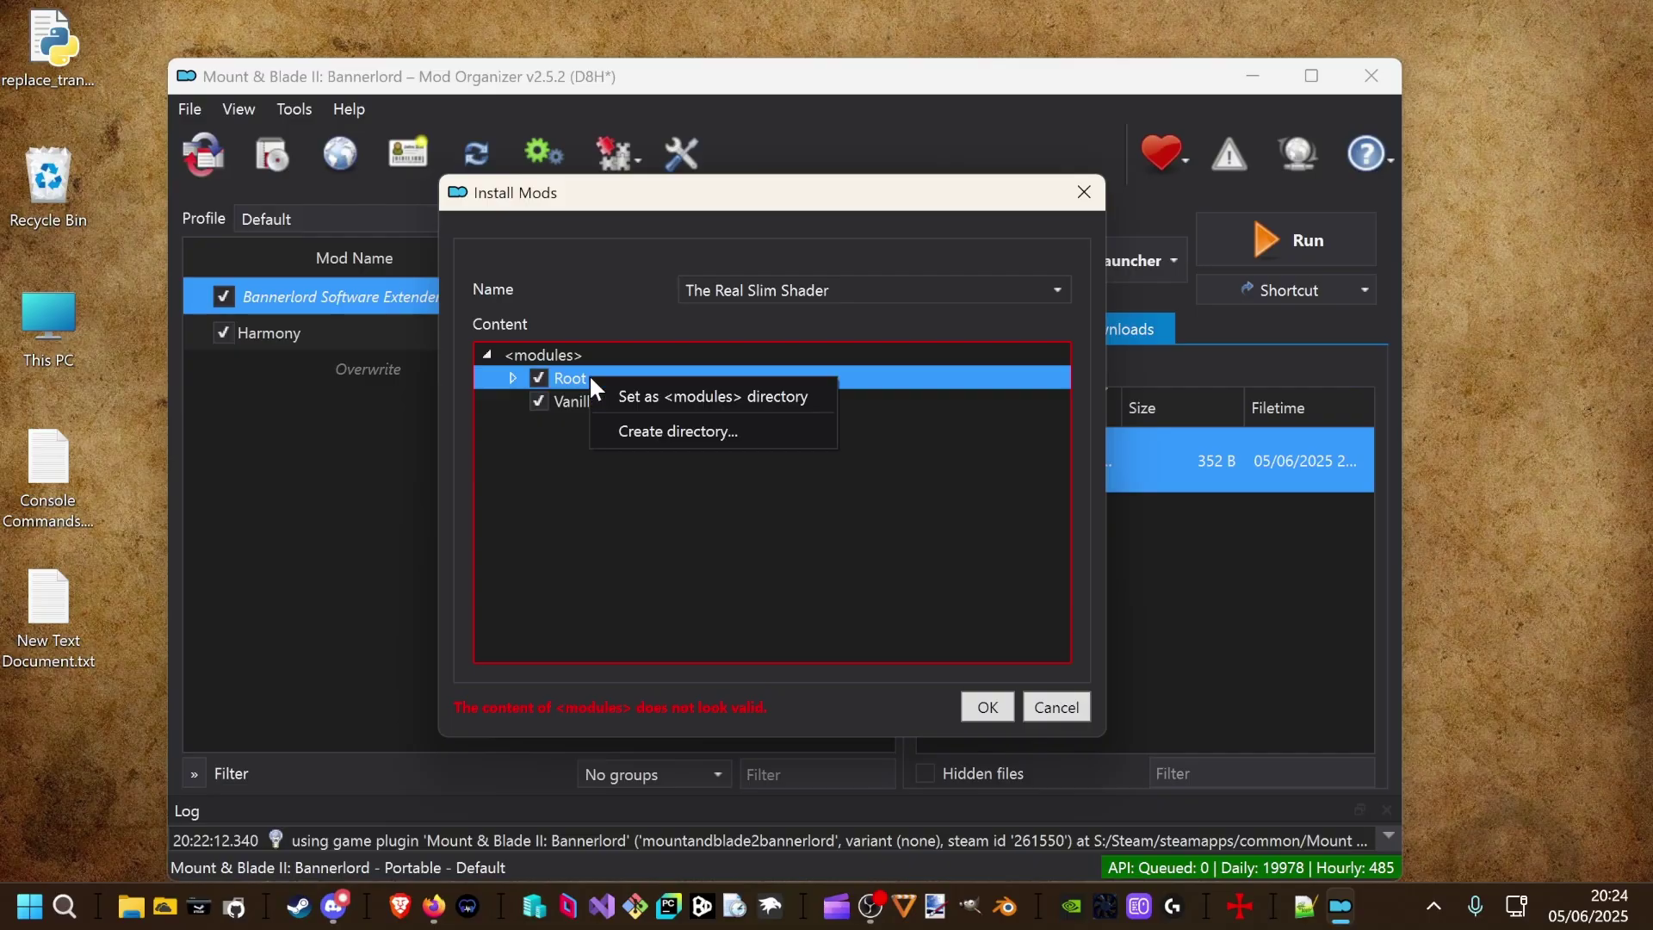
click(663, 428)
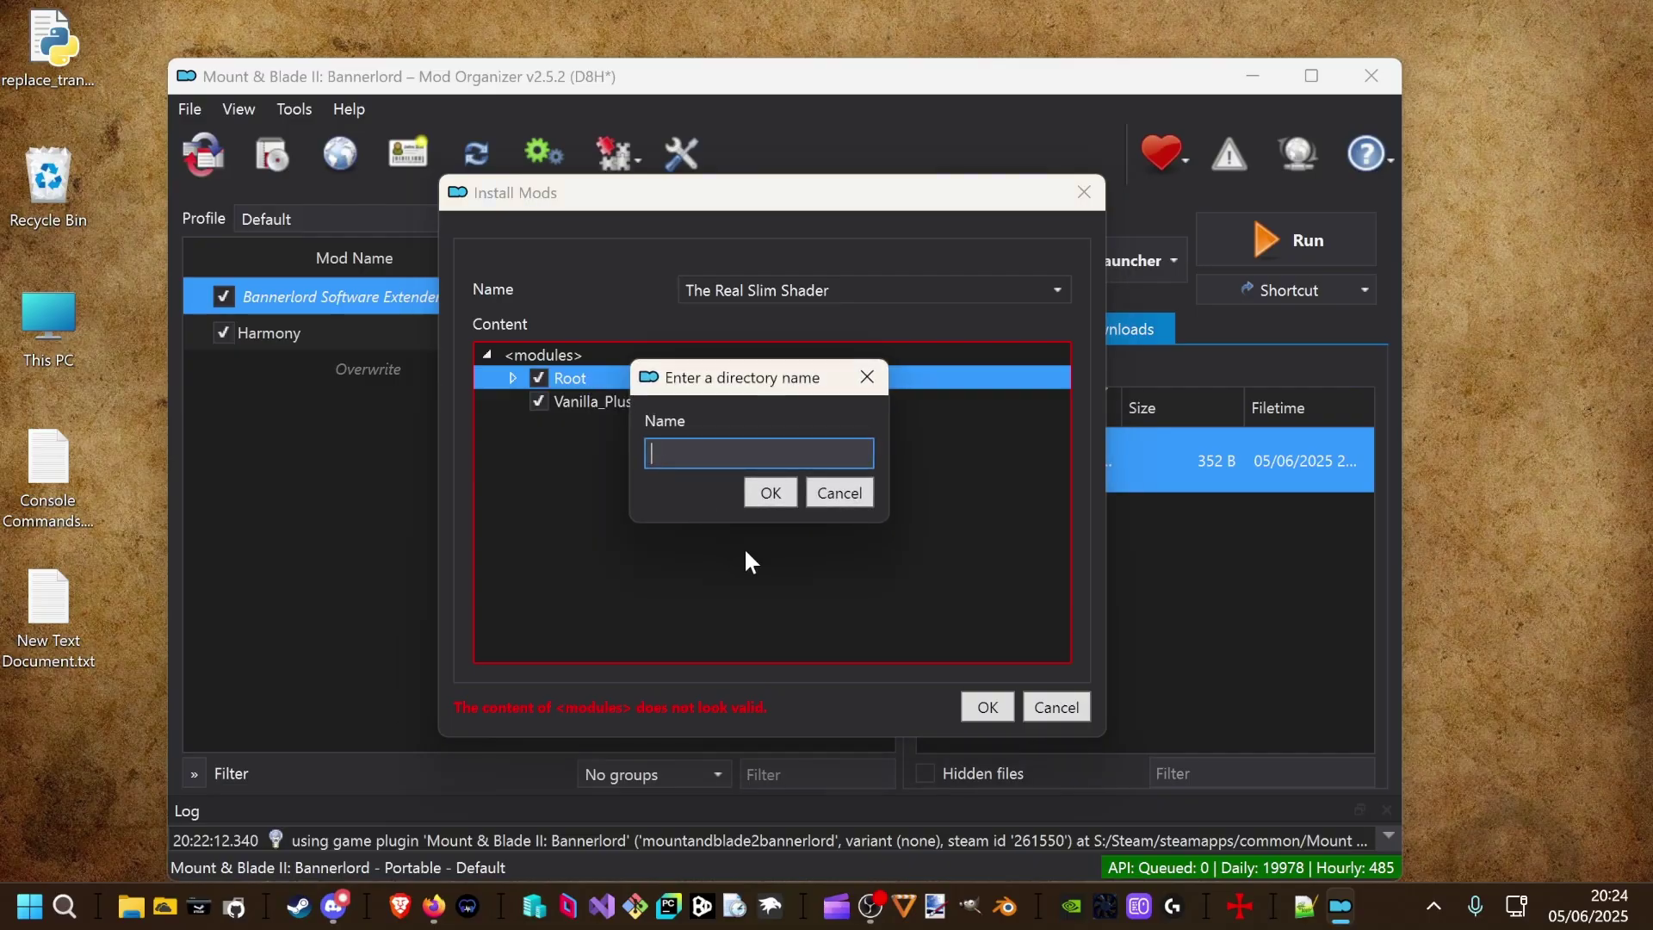
text(bin)
click(768, 492)
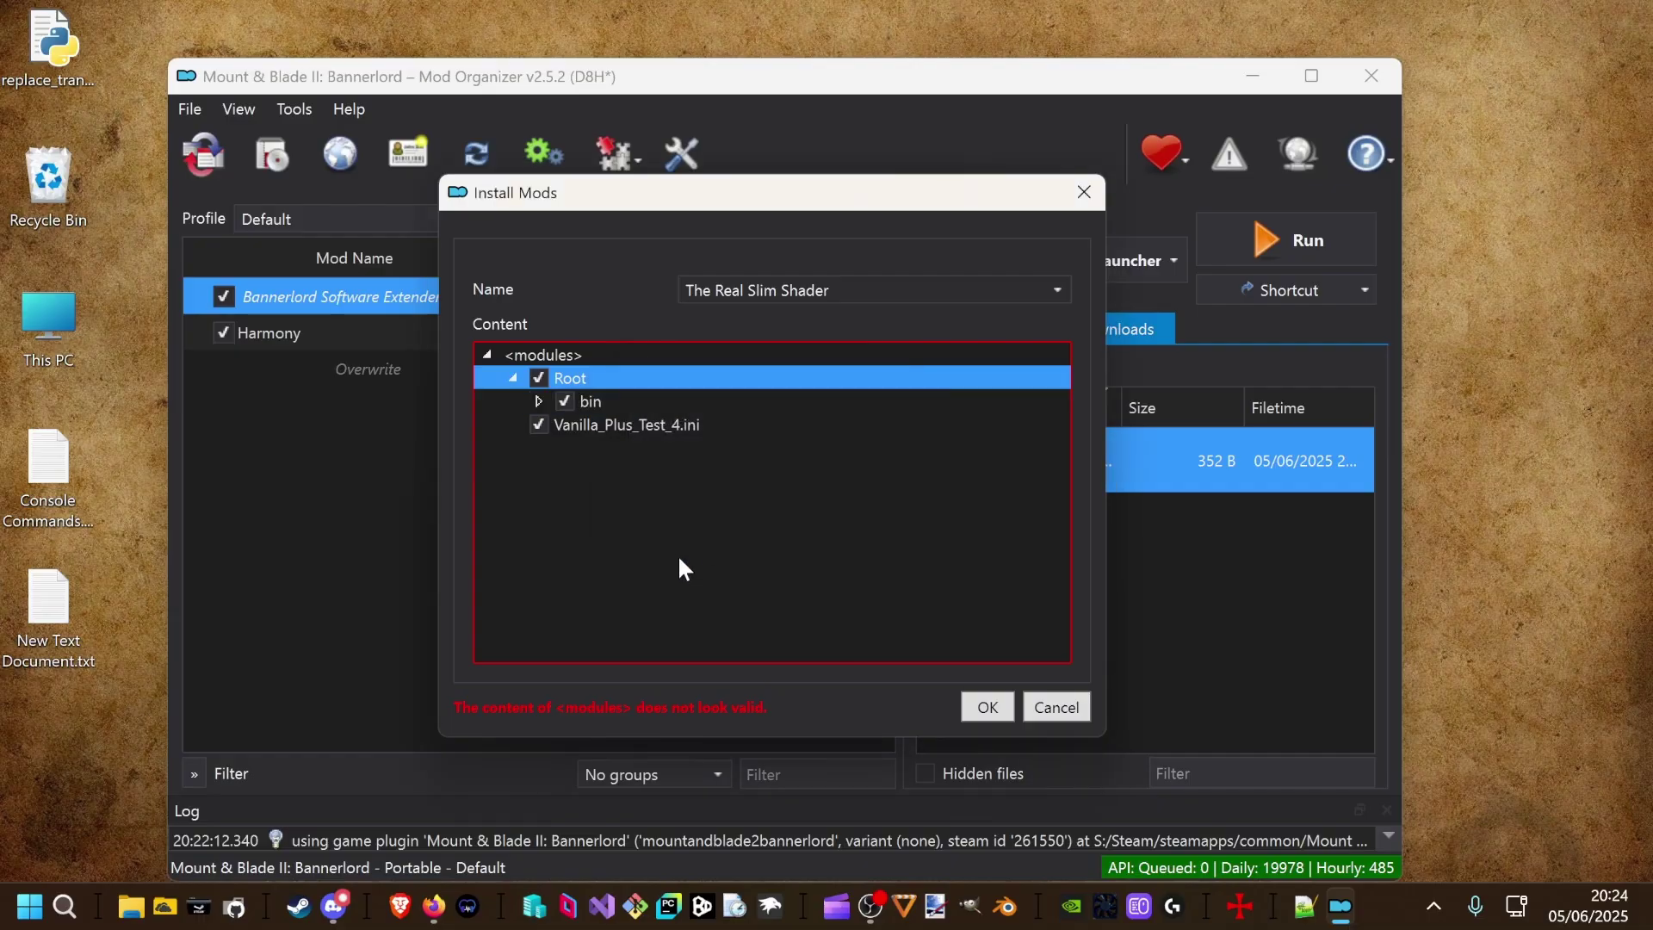
Create a directory named Win64_Shipping_Client inside the bin directory of the mod's install content.
click(603, 401)
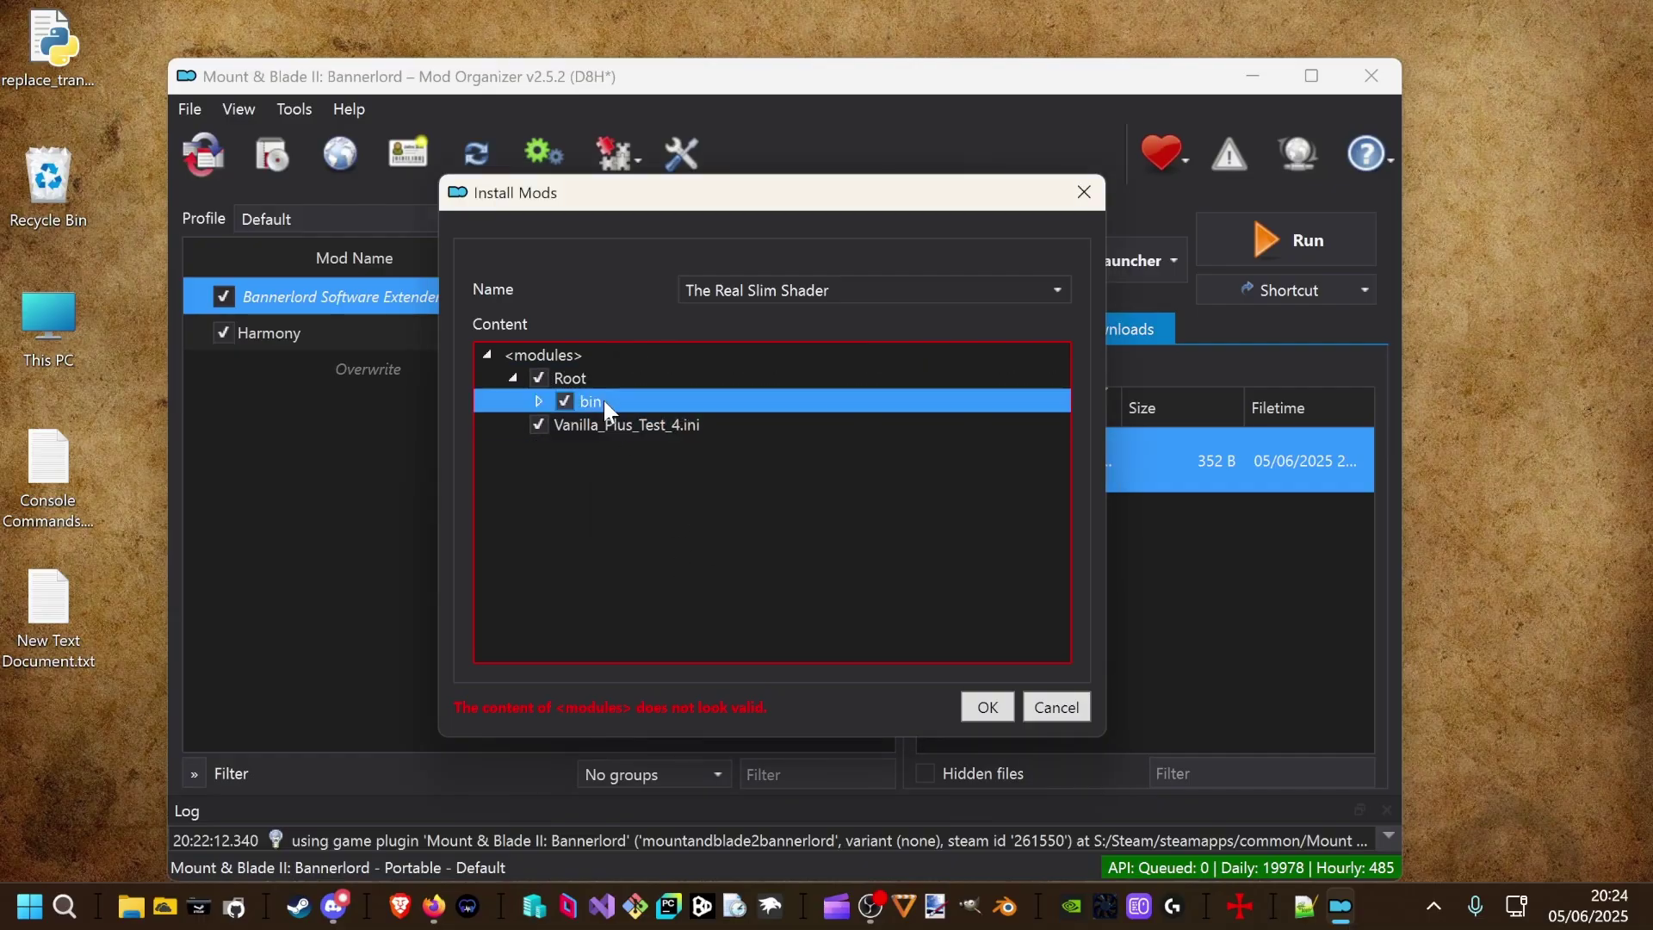
right_click(603, 400)
click(699, 455)
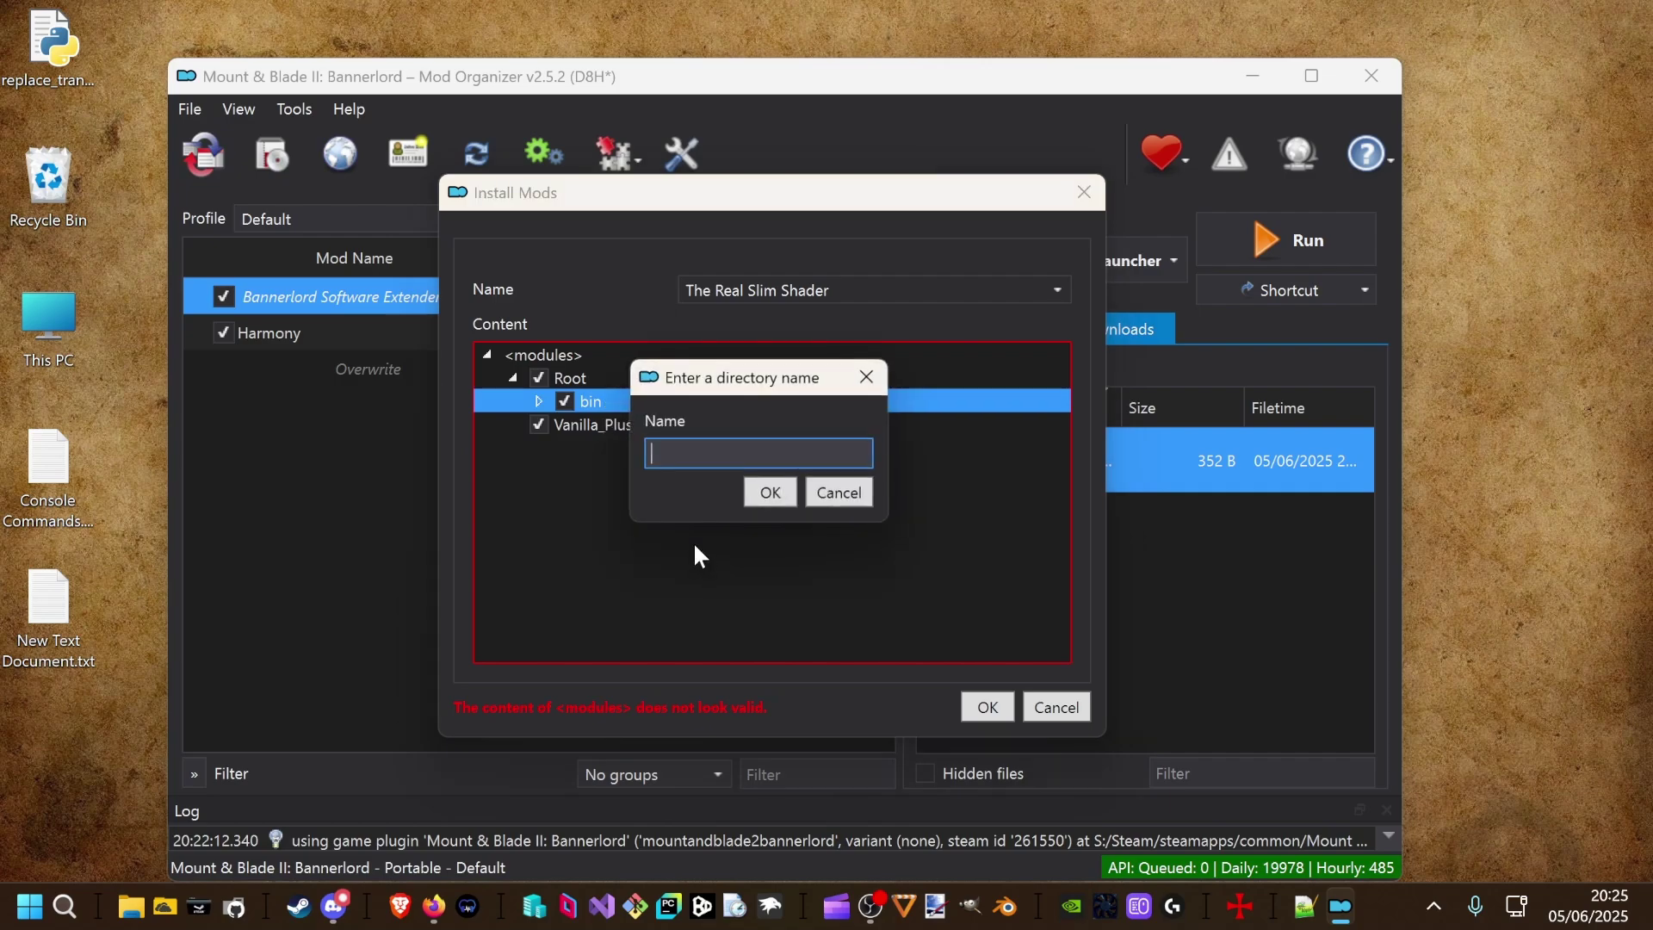
right_click(713, 448)
click(783, 594)
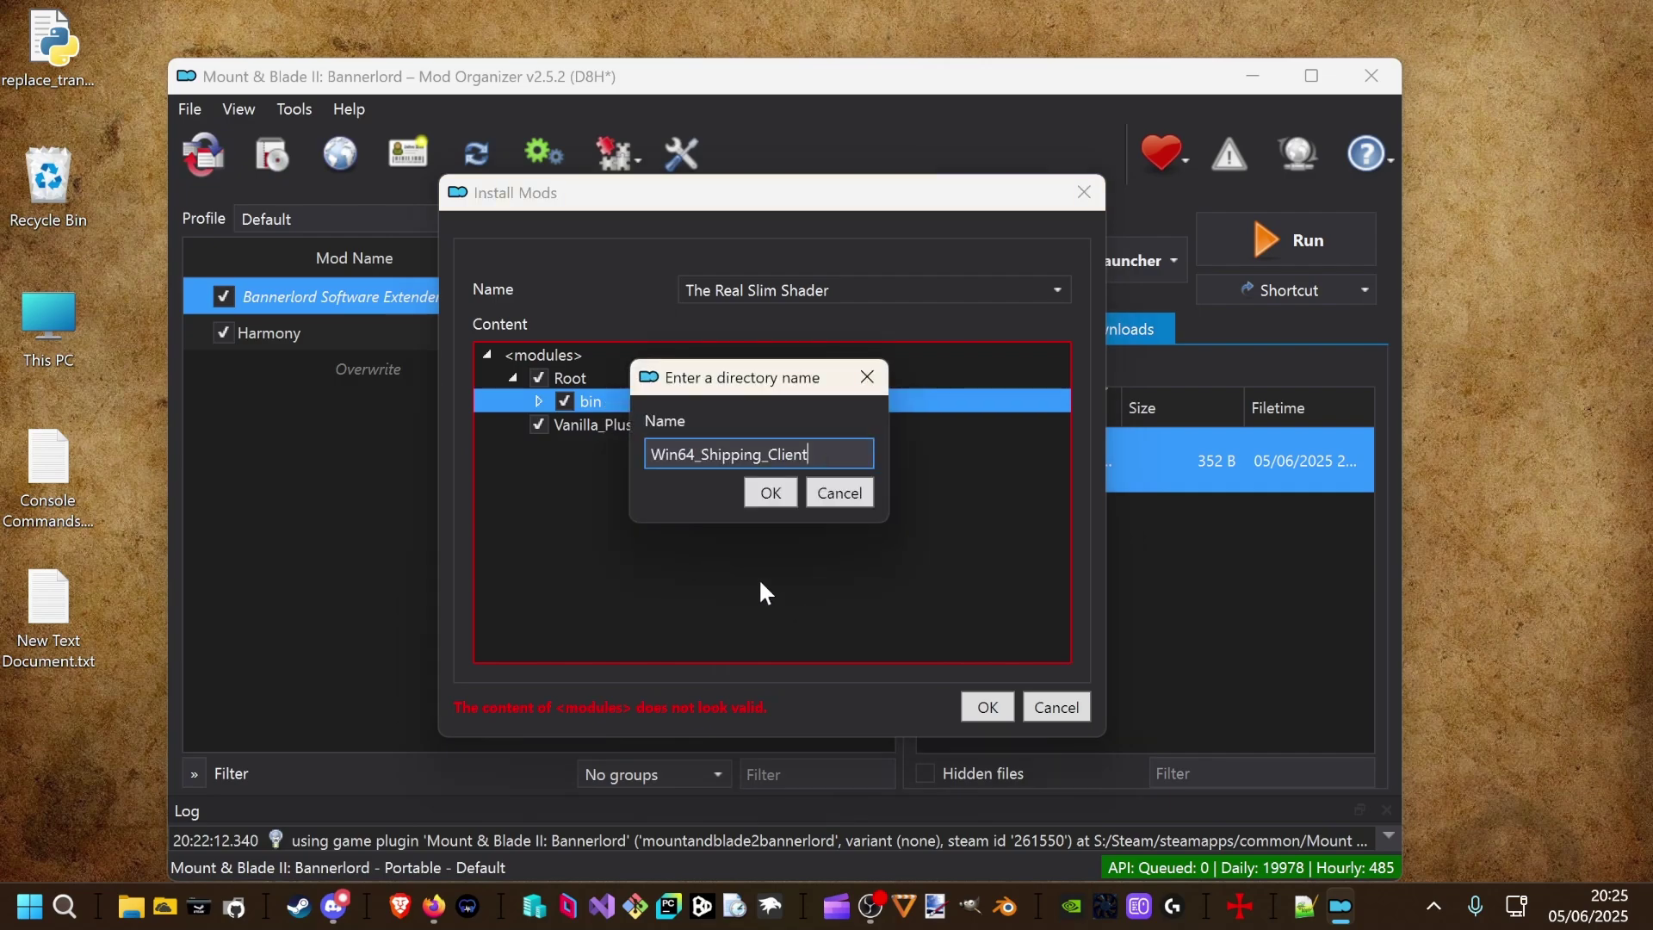
click(772, 493)
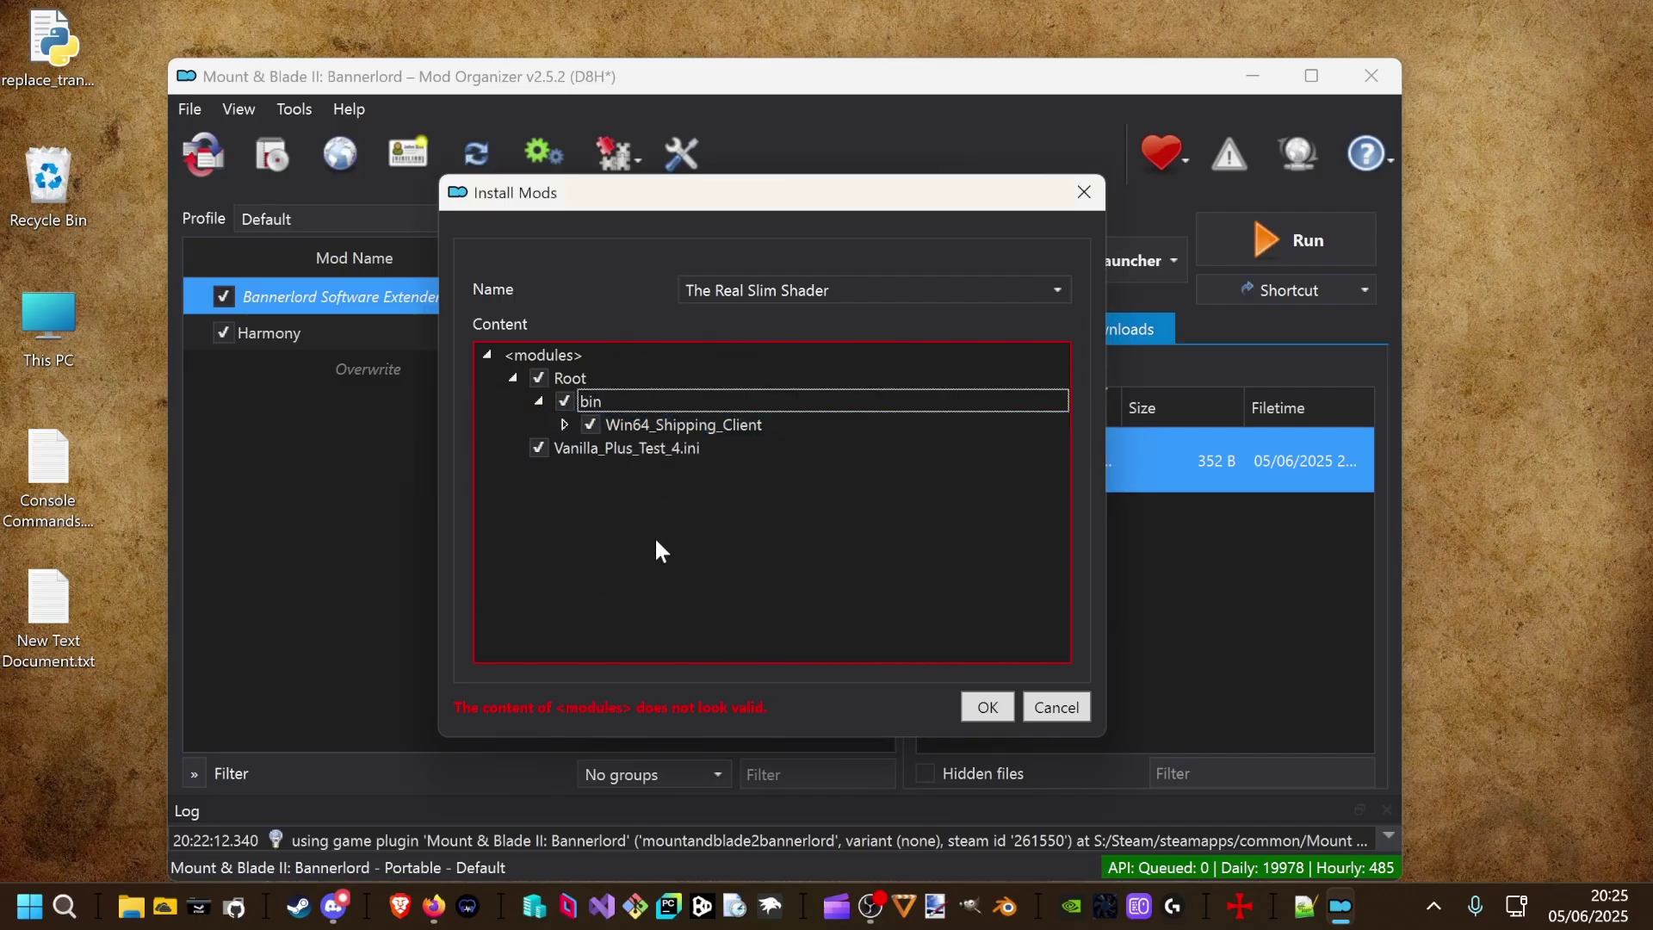
Move Vanilla_Plus_Test_4.ini into the Win64_Shipping_Client directory and expand that directory to check its content.
drag(572, 448, 689, 548)
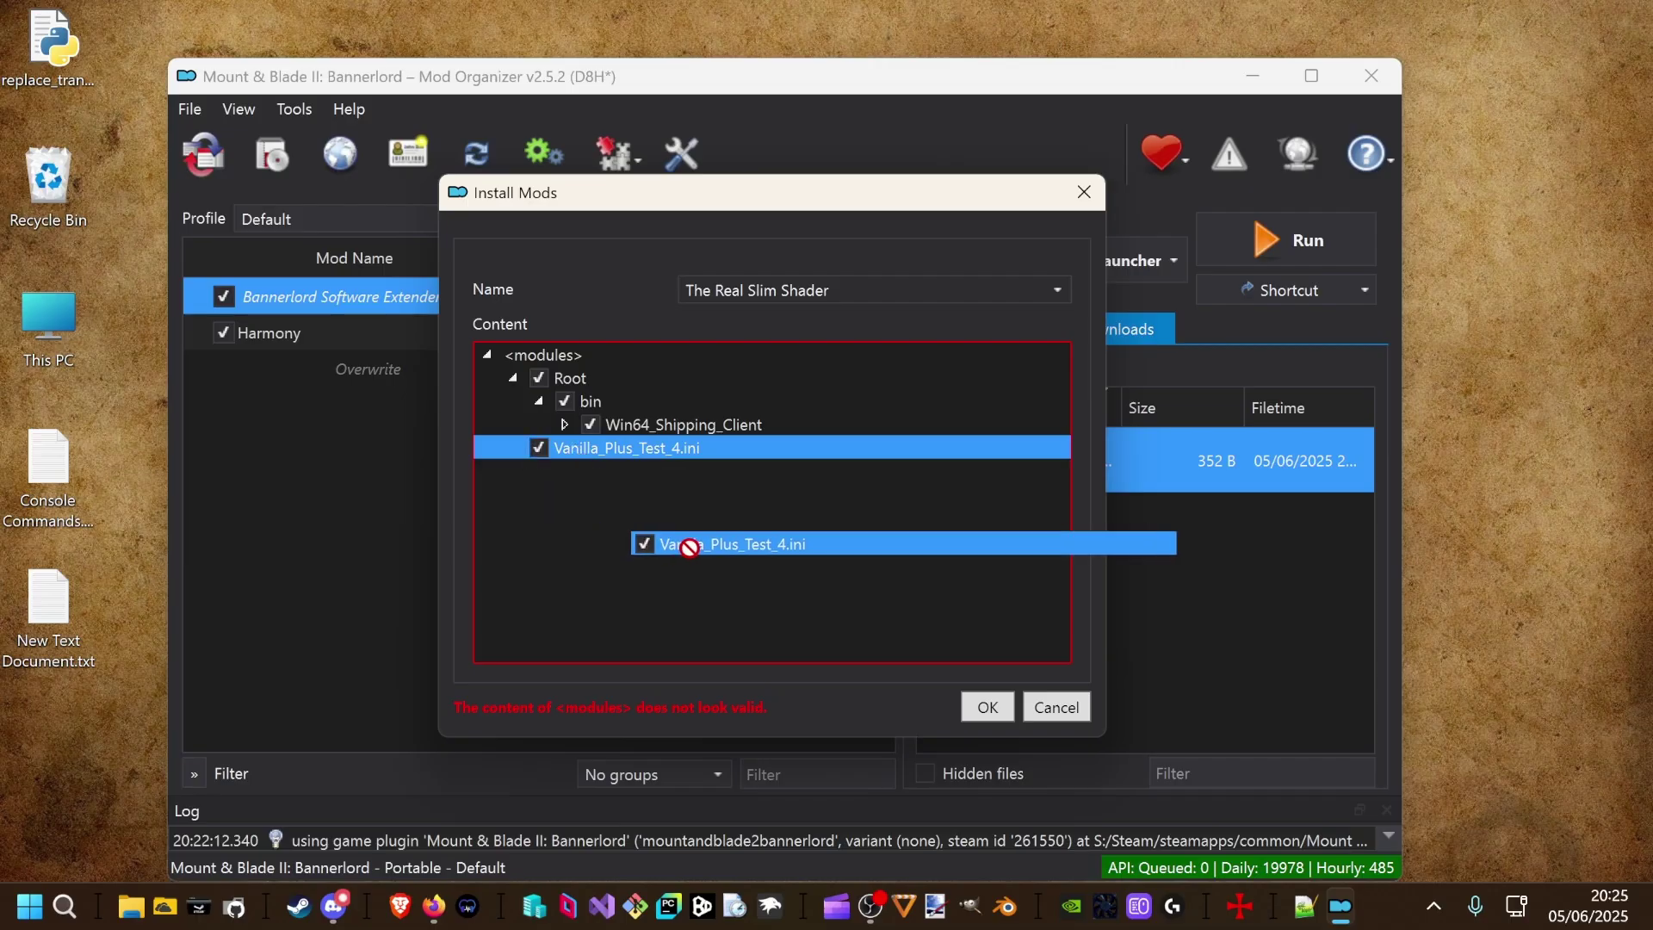
drag(689, 548, 715, 431)
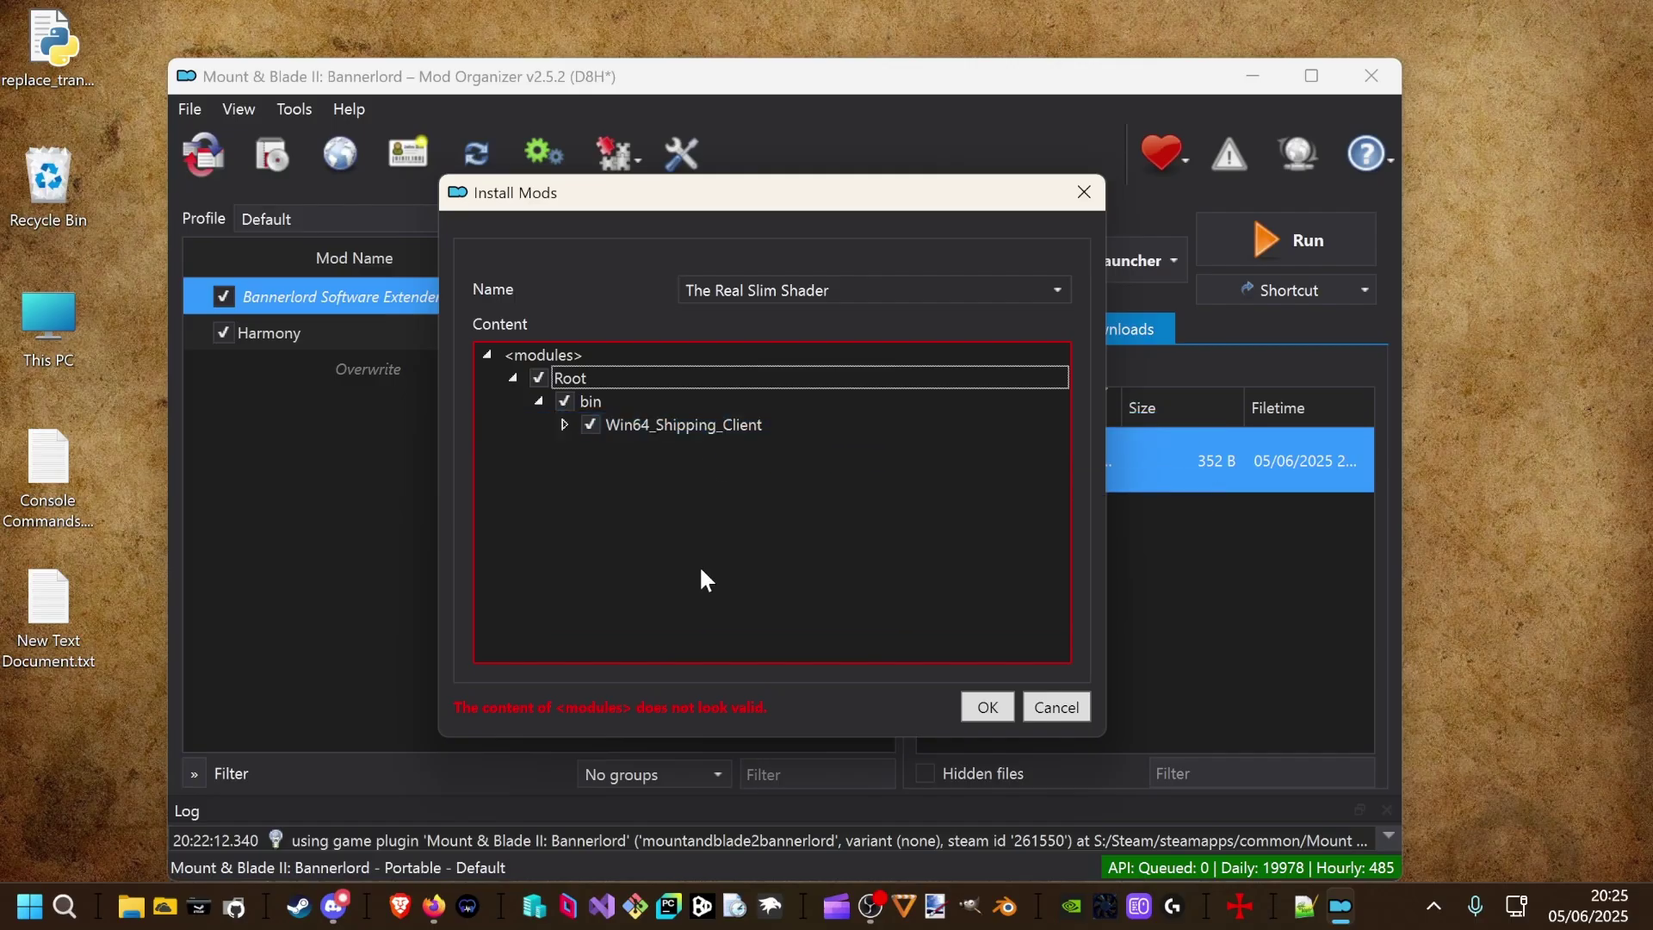
click(571, 422)
click(564, 424)
click(610, 567)
click(479, 354)
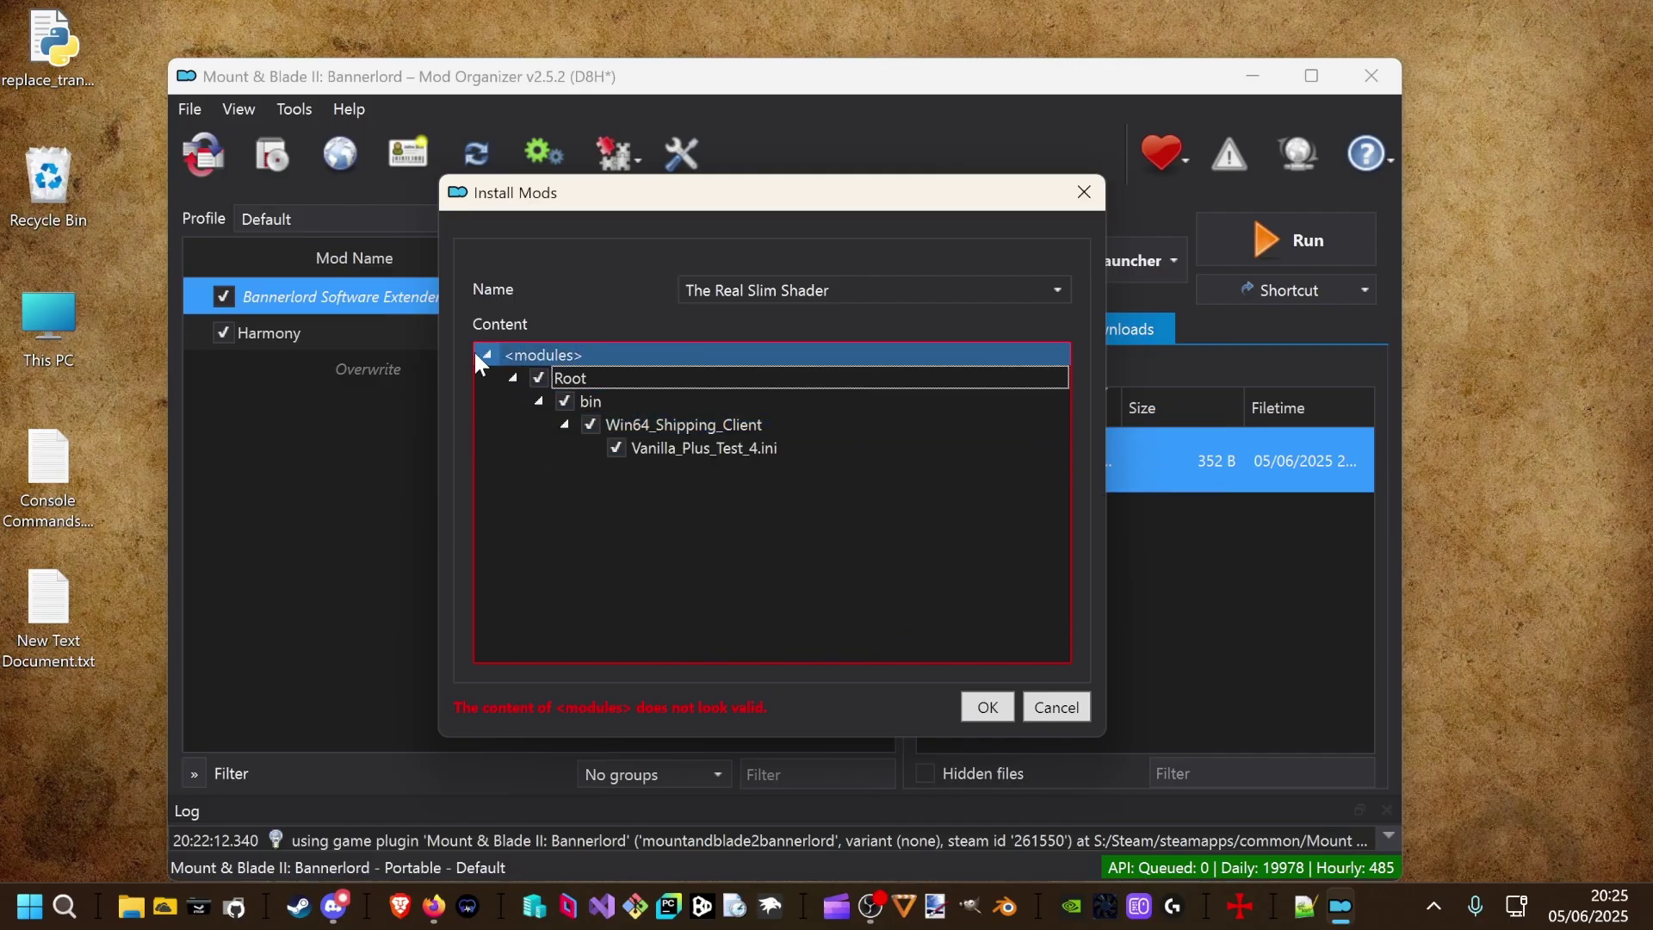
drag(476, 354, 907, 646)
Complete the mod installation, ignoring the directory layout warning, and enable The Real Slim Shader in the mod list.
click(988, 707)
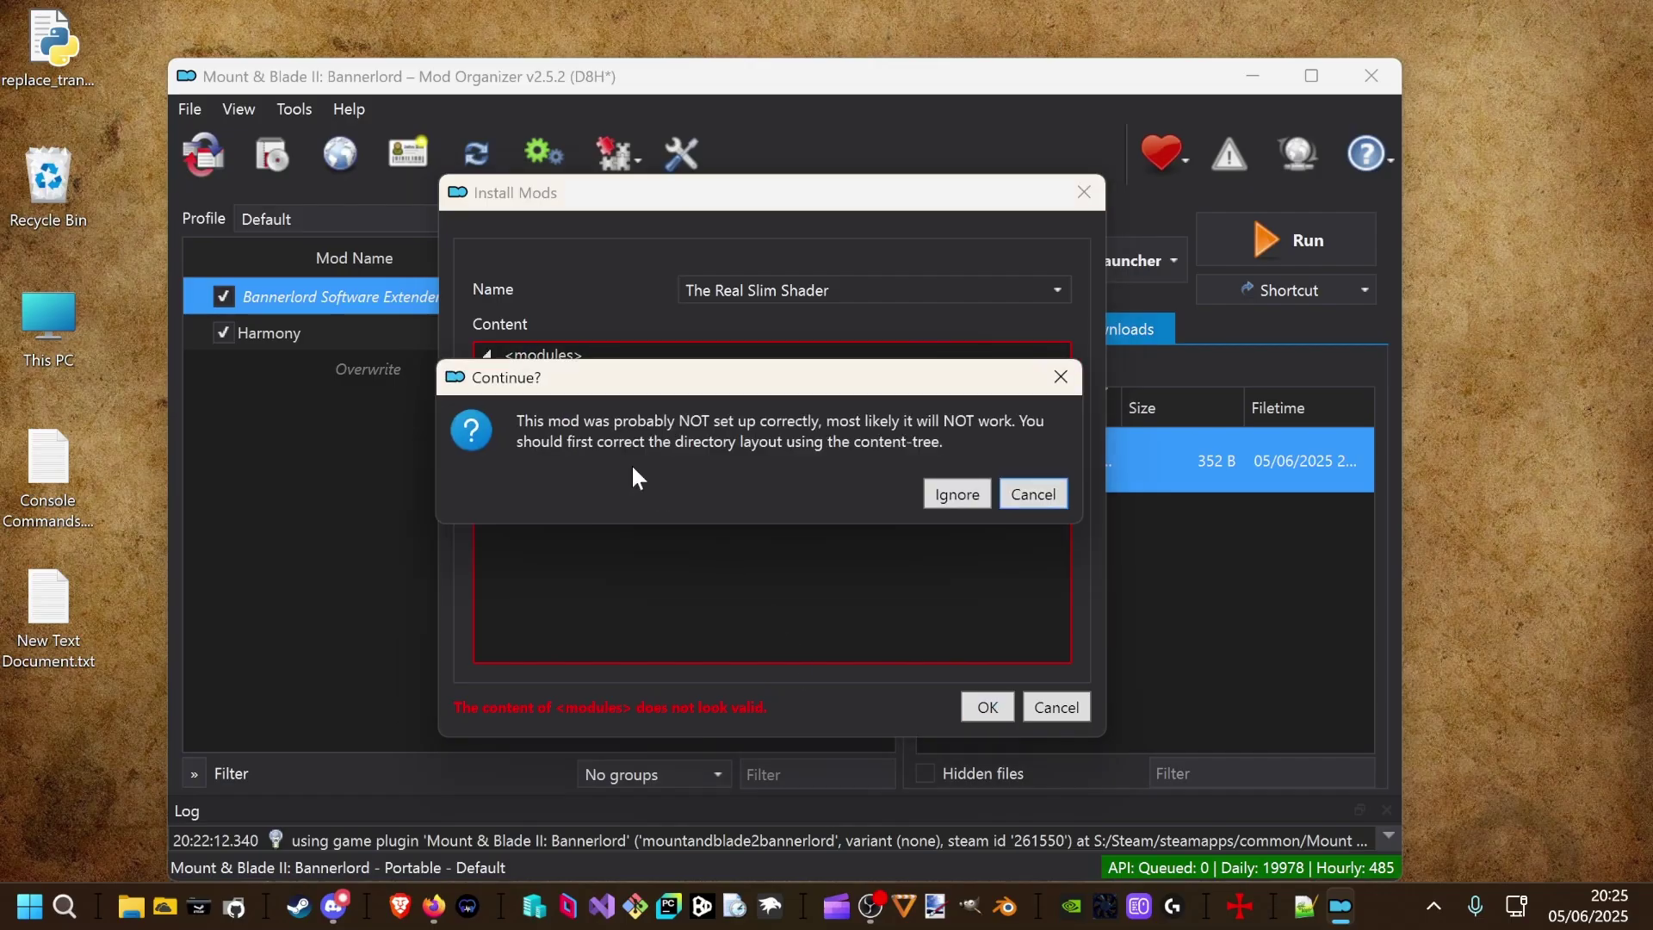
click(956, 494)
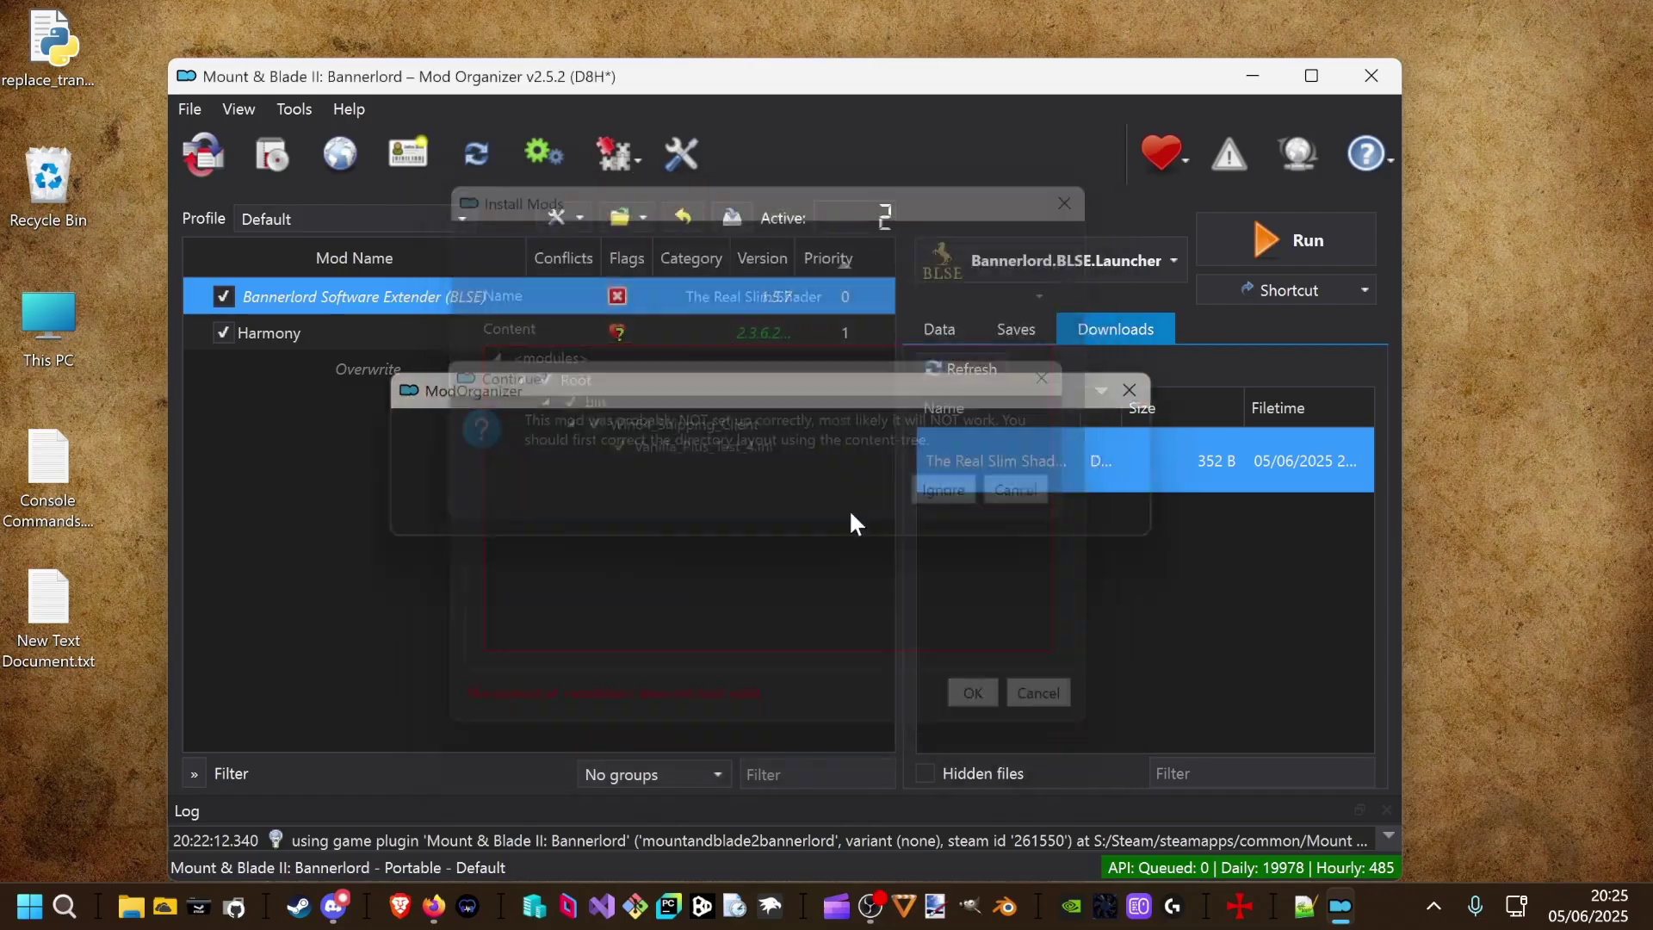
click(223, 370)
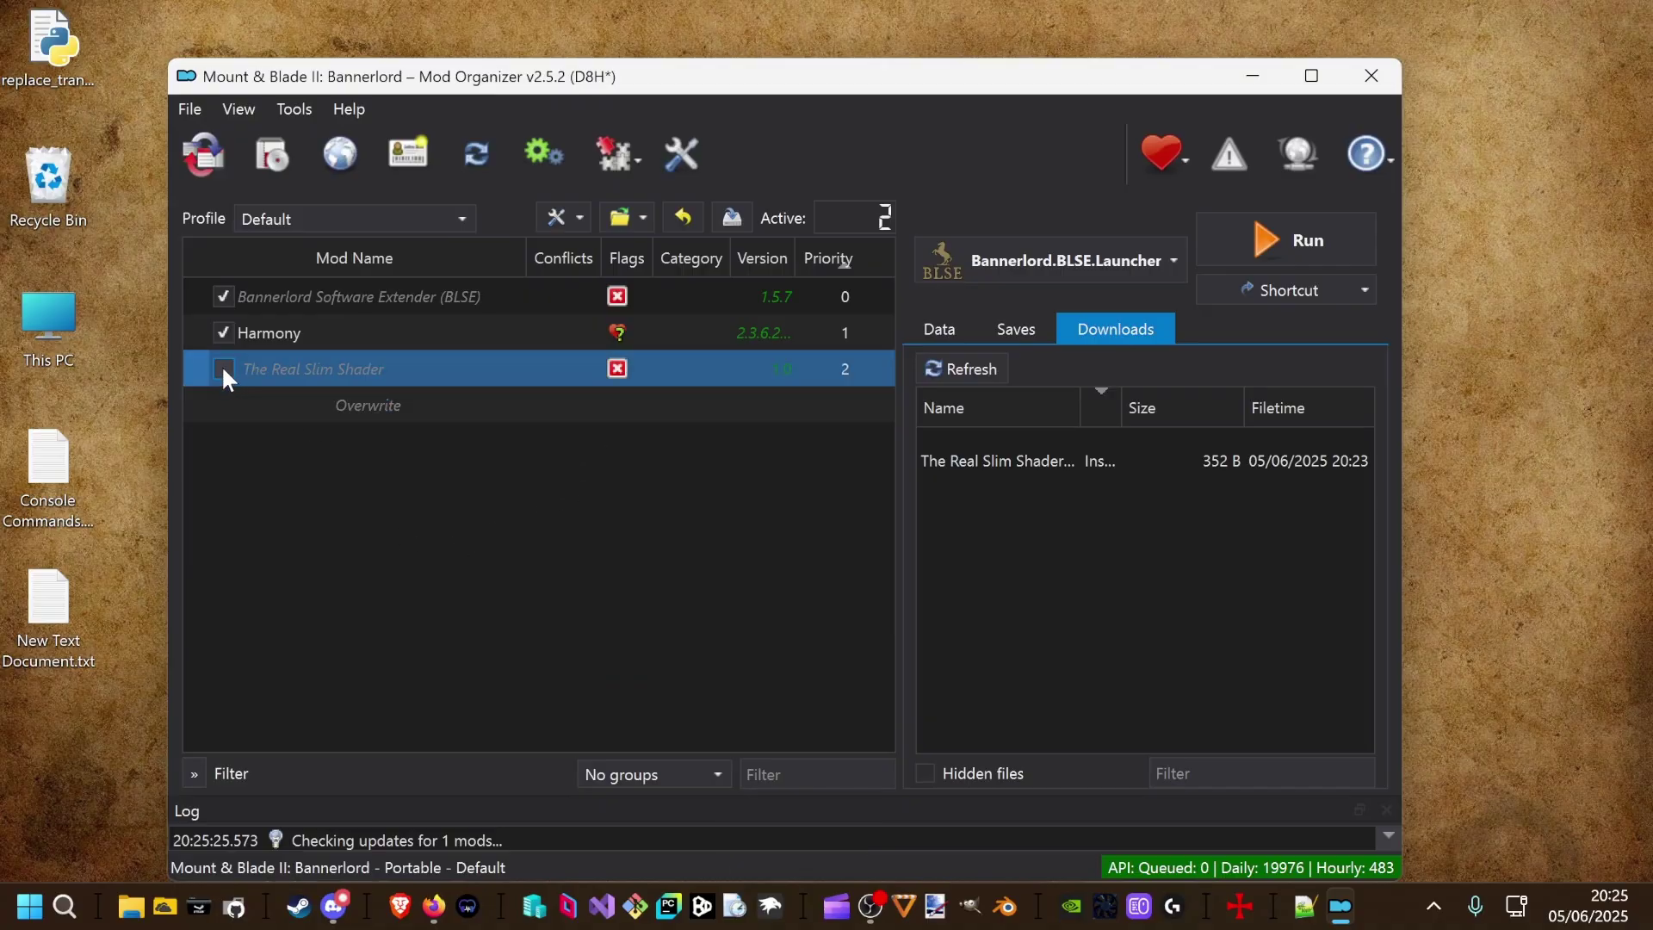
click(223, 370)
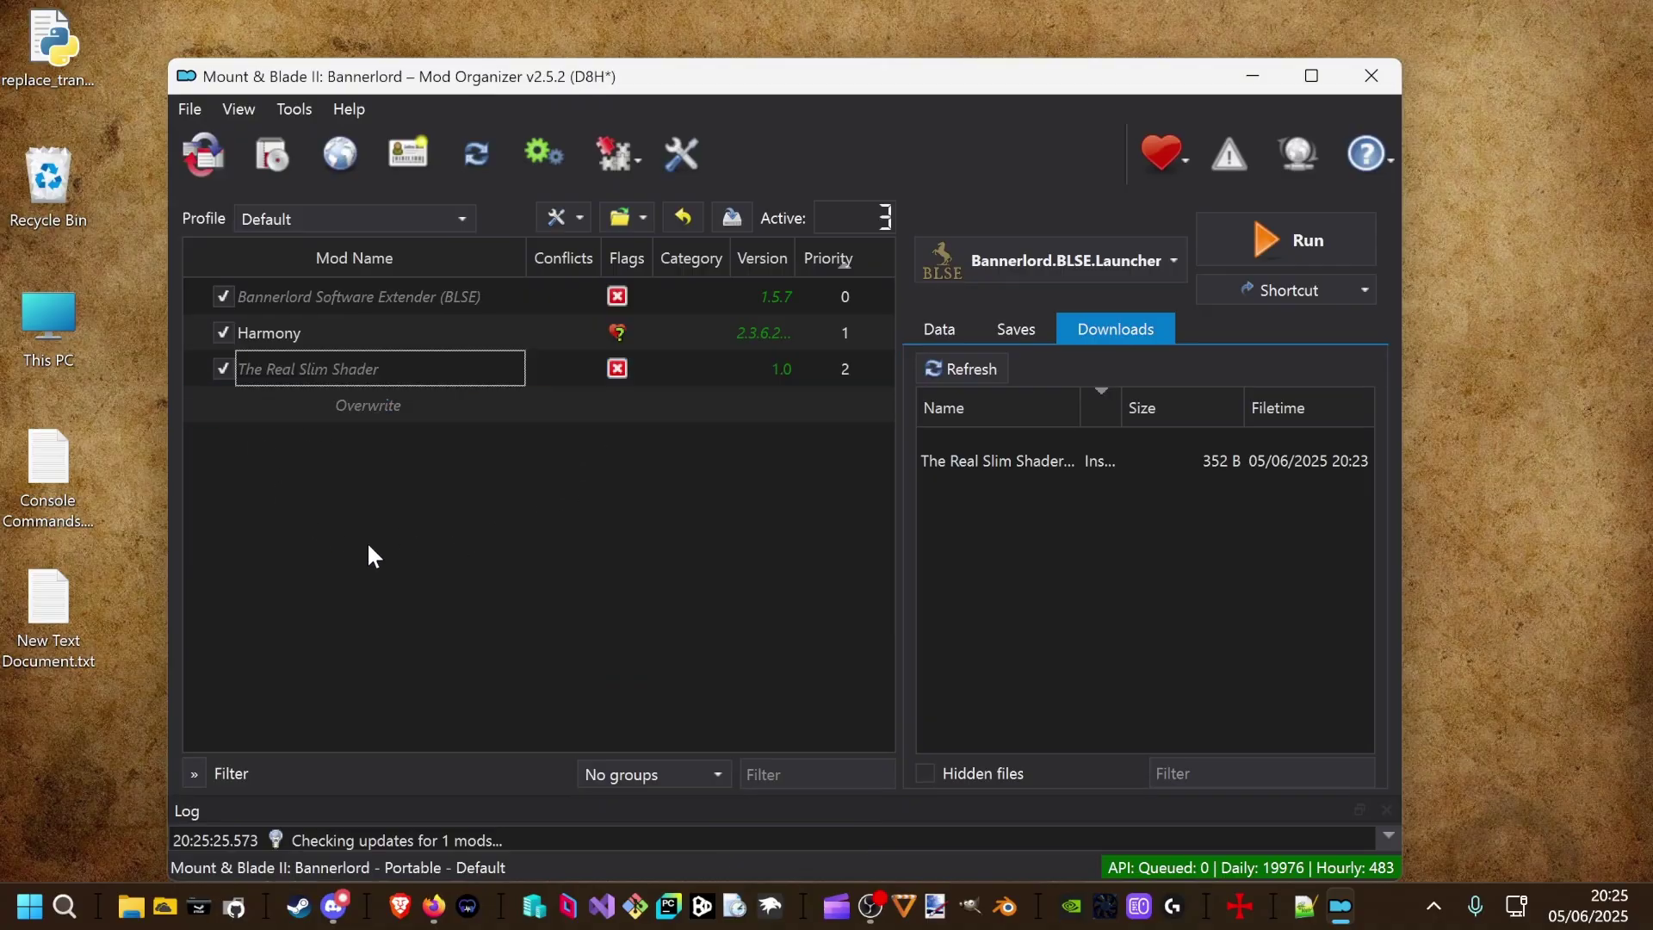
click(343, 377)
click(343, 369)
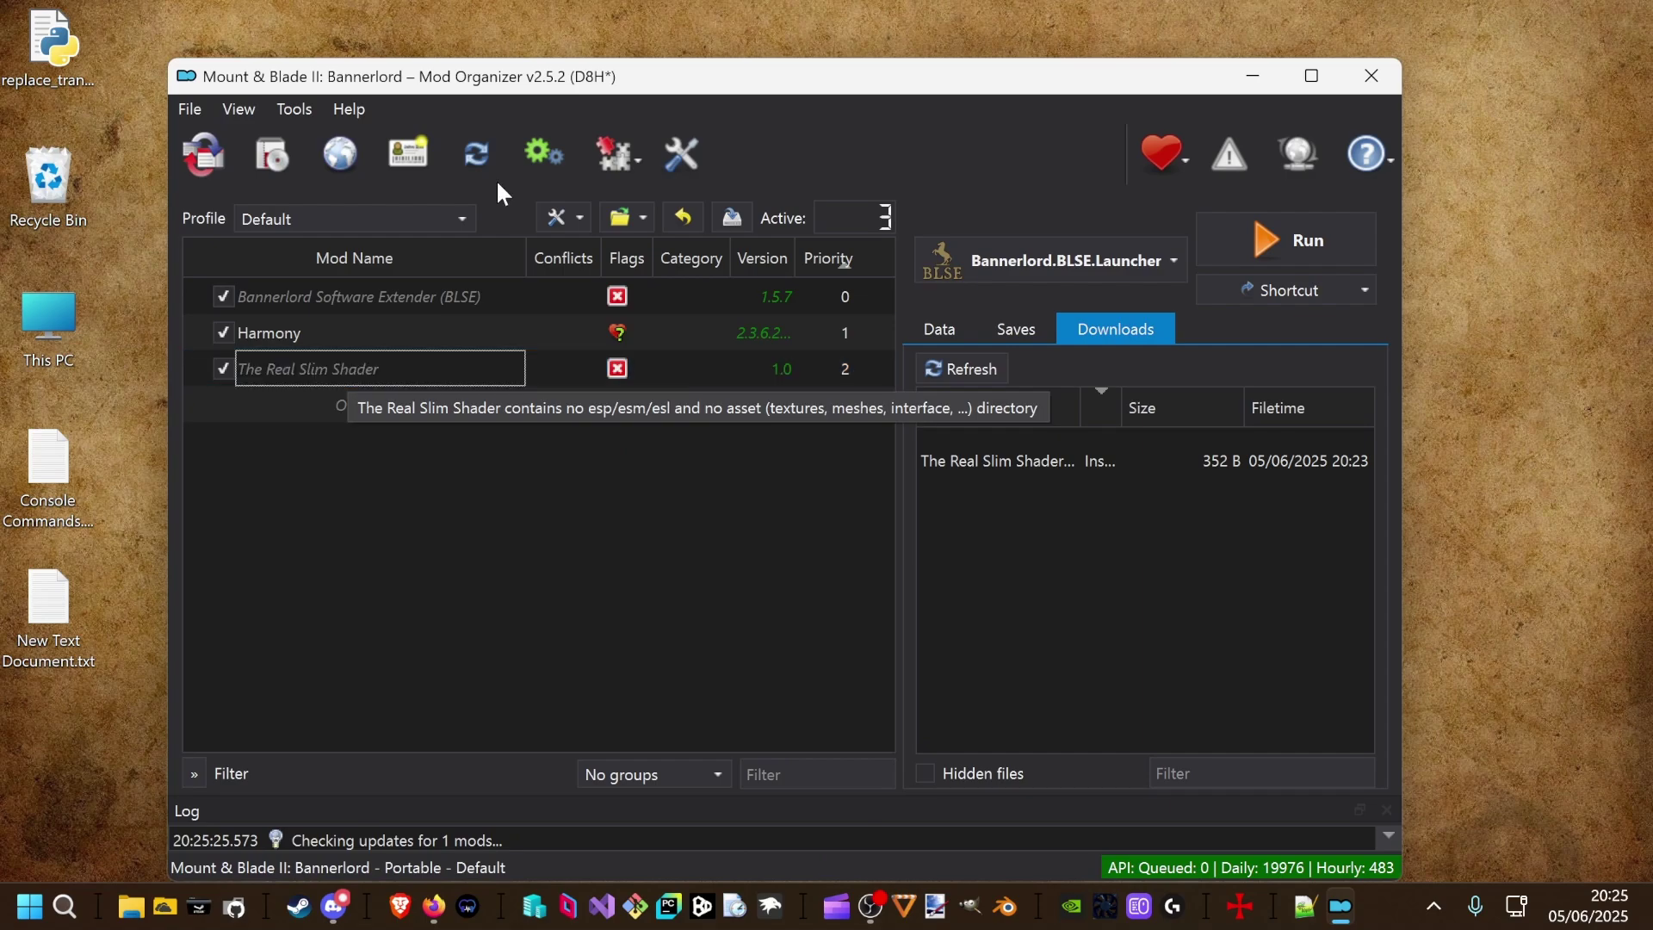
drag(499, 79, 574, 47)
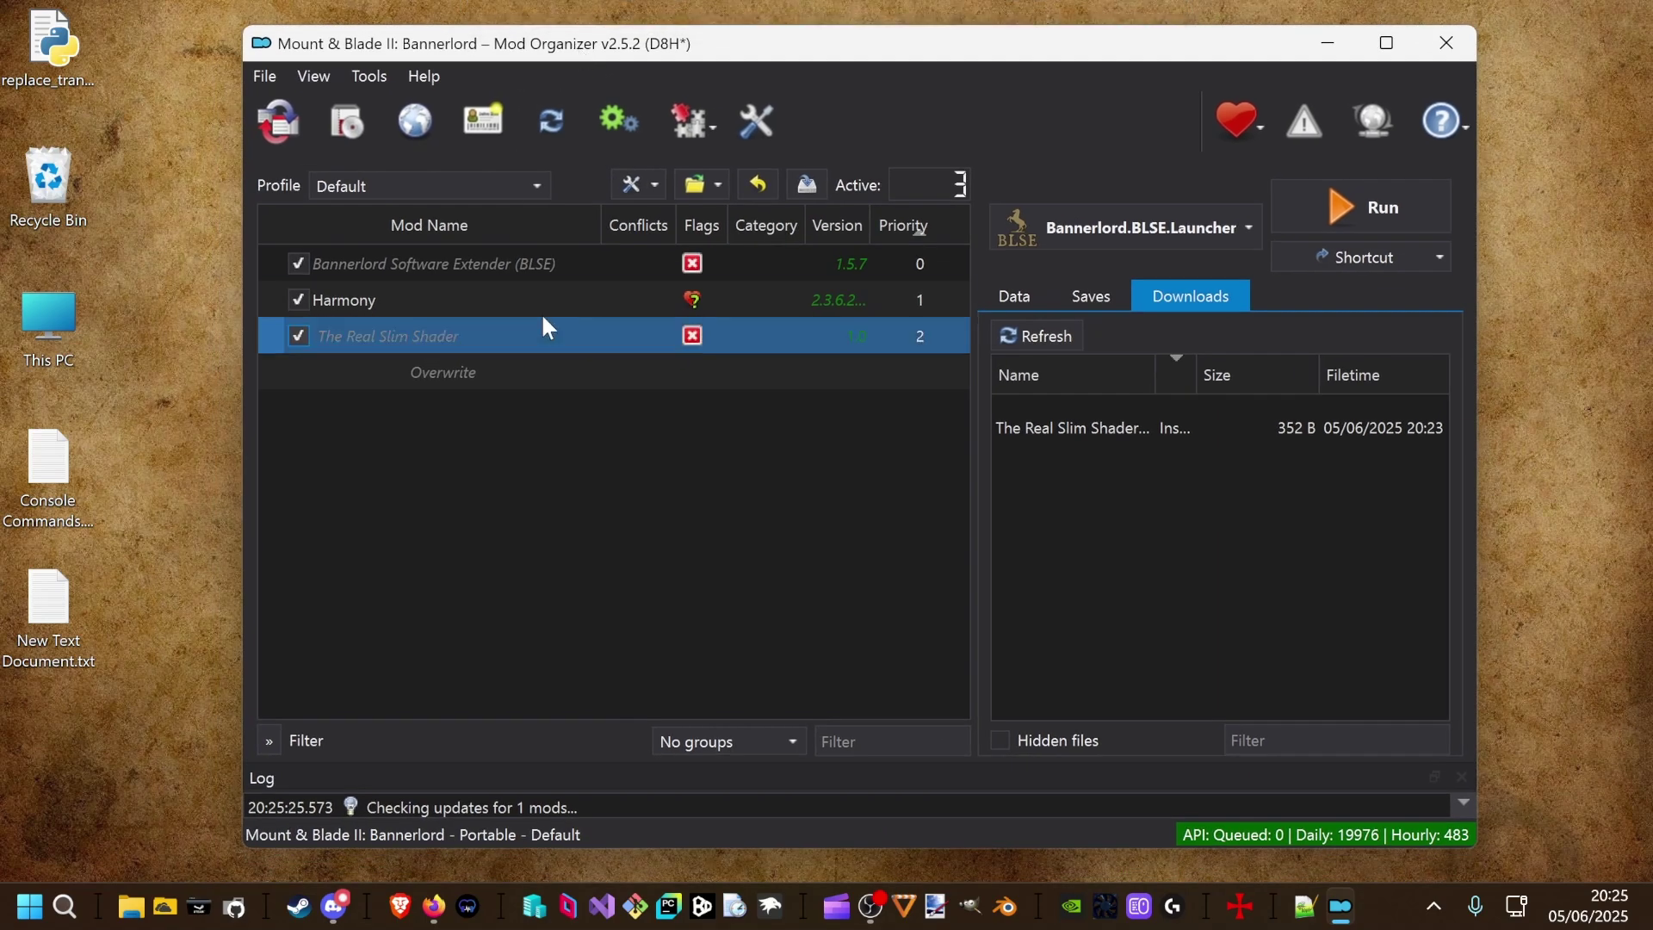
Switch to Firefox and open reshade.me in a new tab.
mouse_move(440, 915)
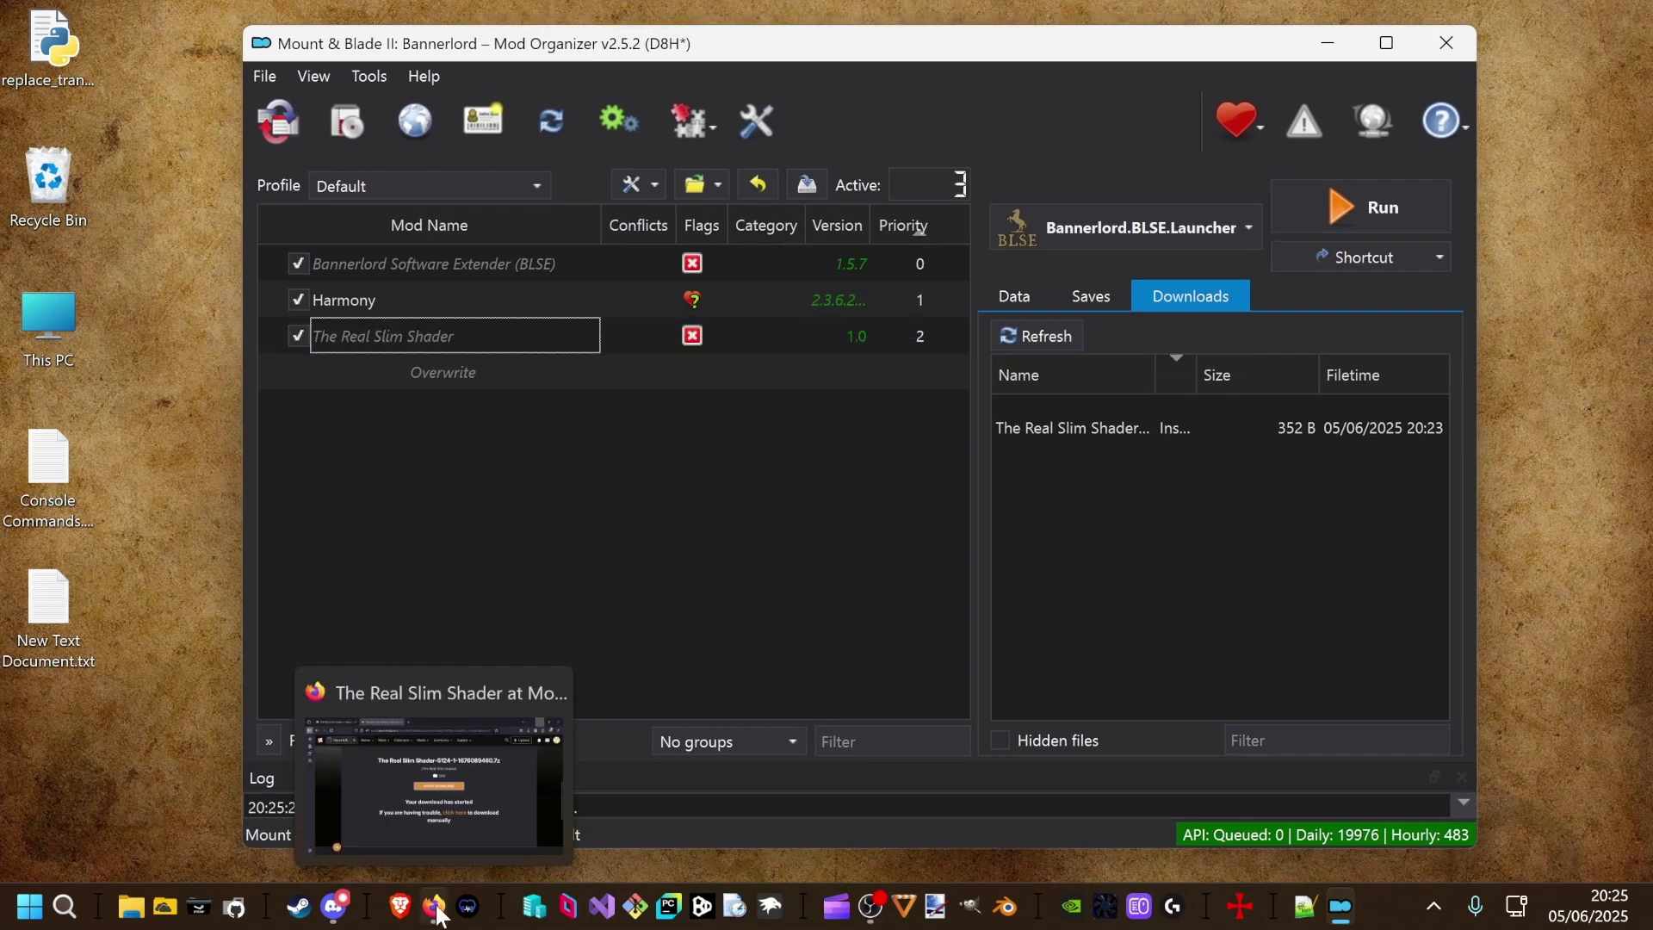
click(438, 915)
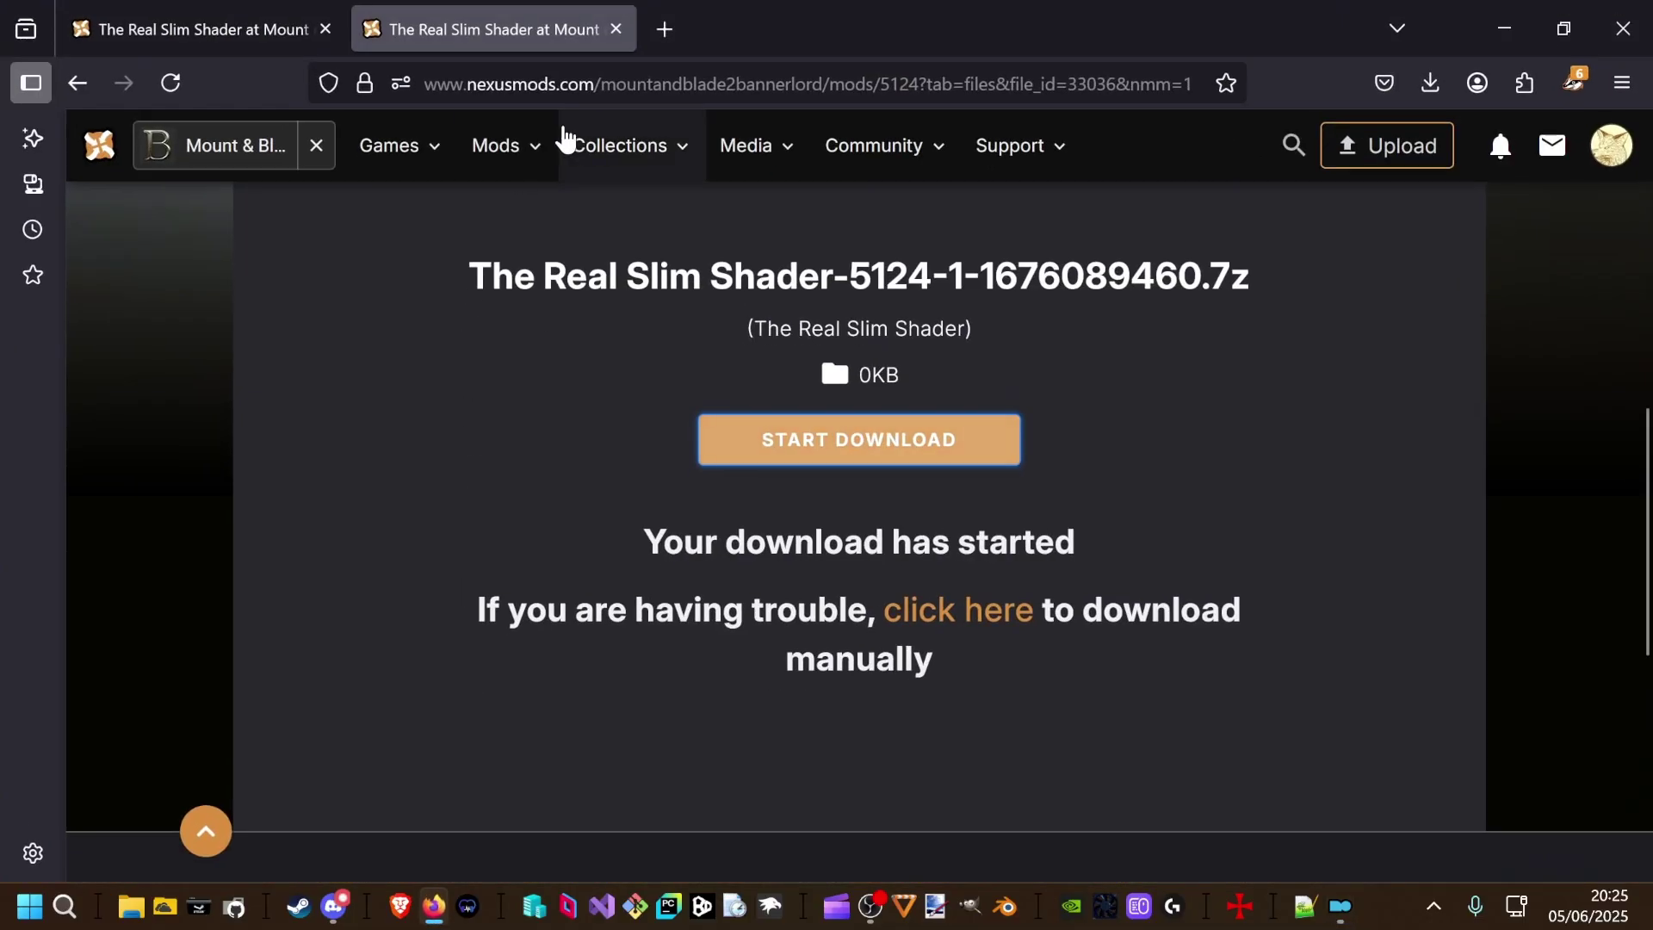
click(664, 29)
click(602, 83)
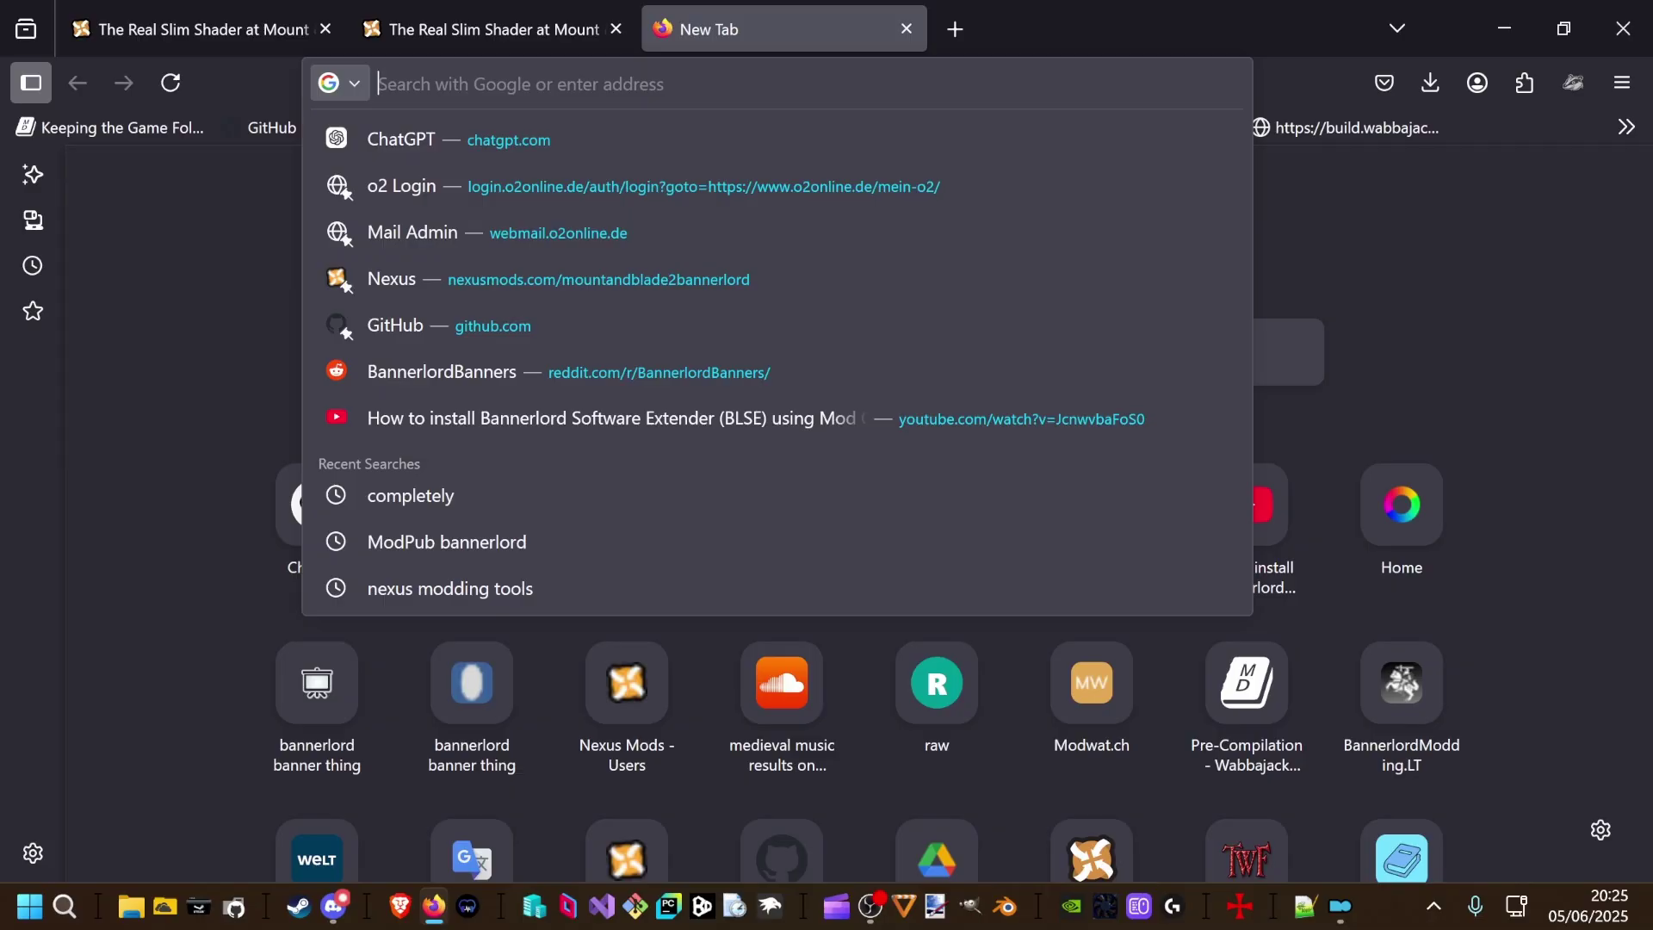
text(reshade)
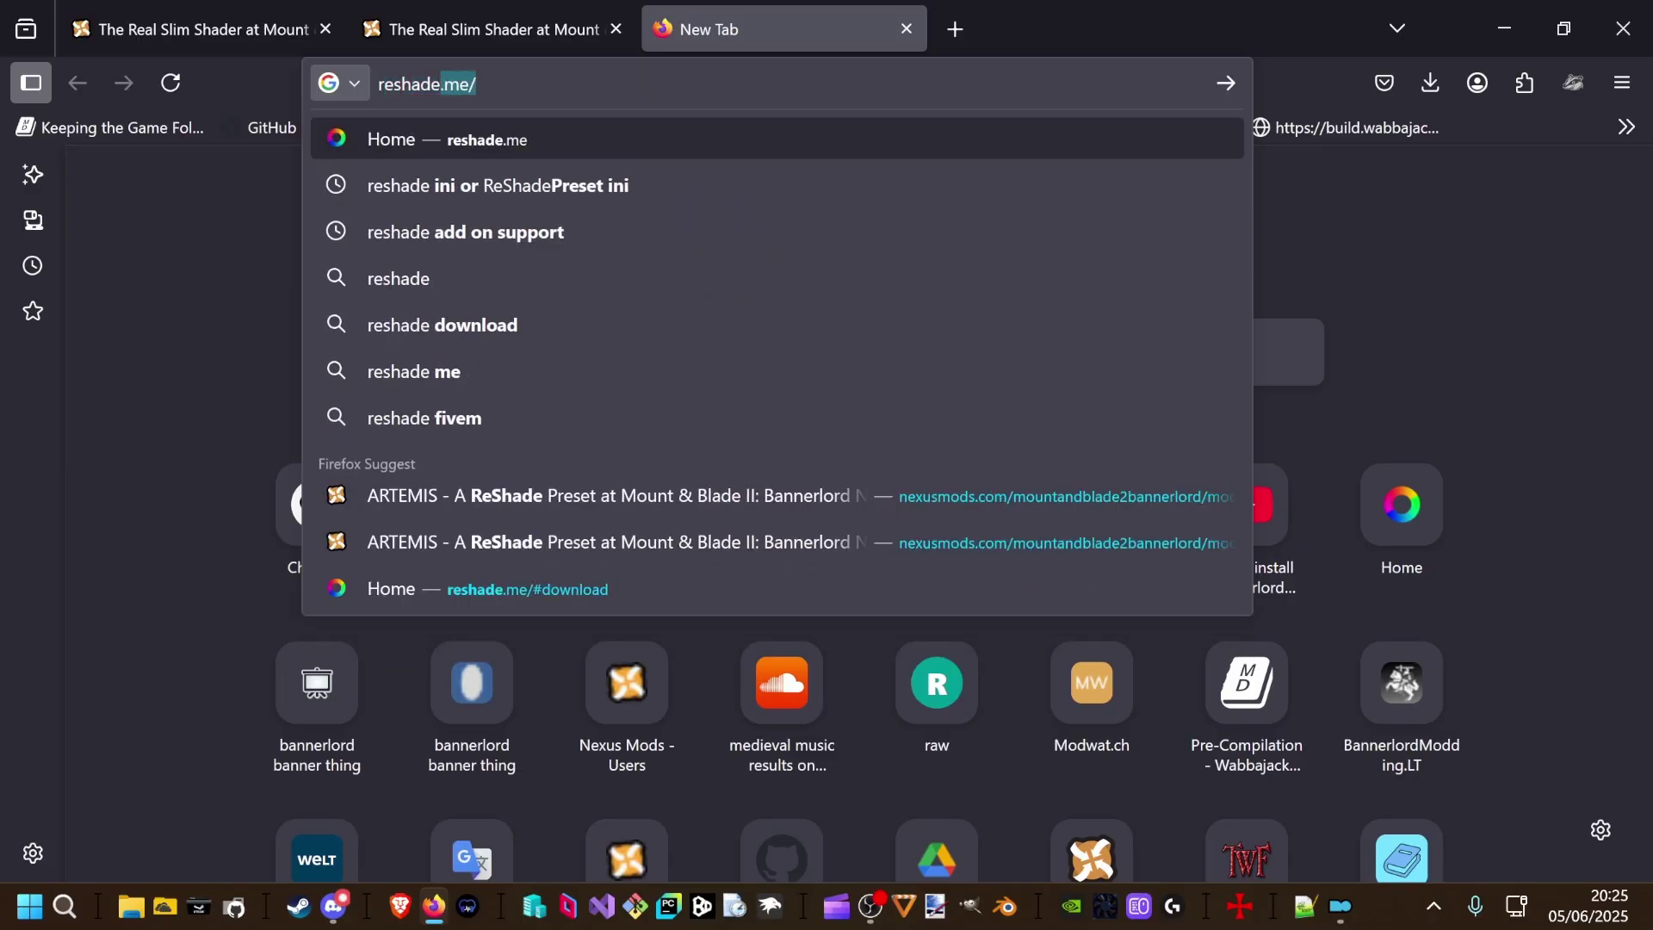
text(.me)
key(Return)
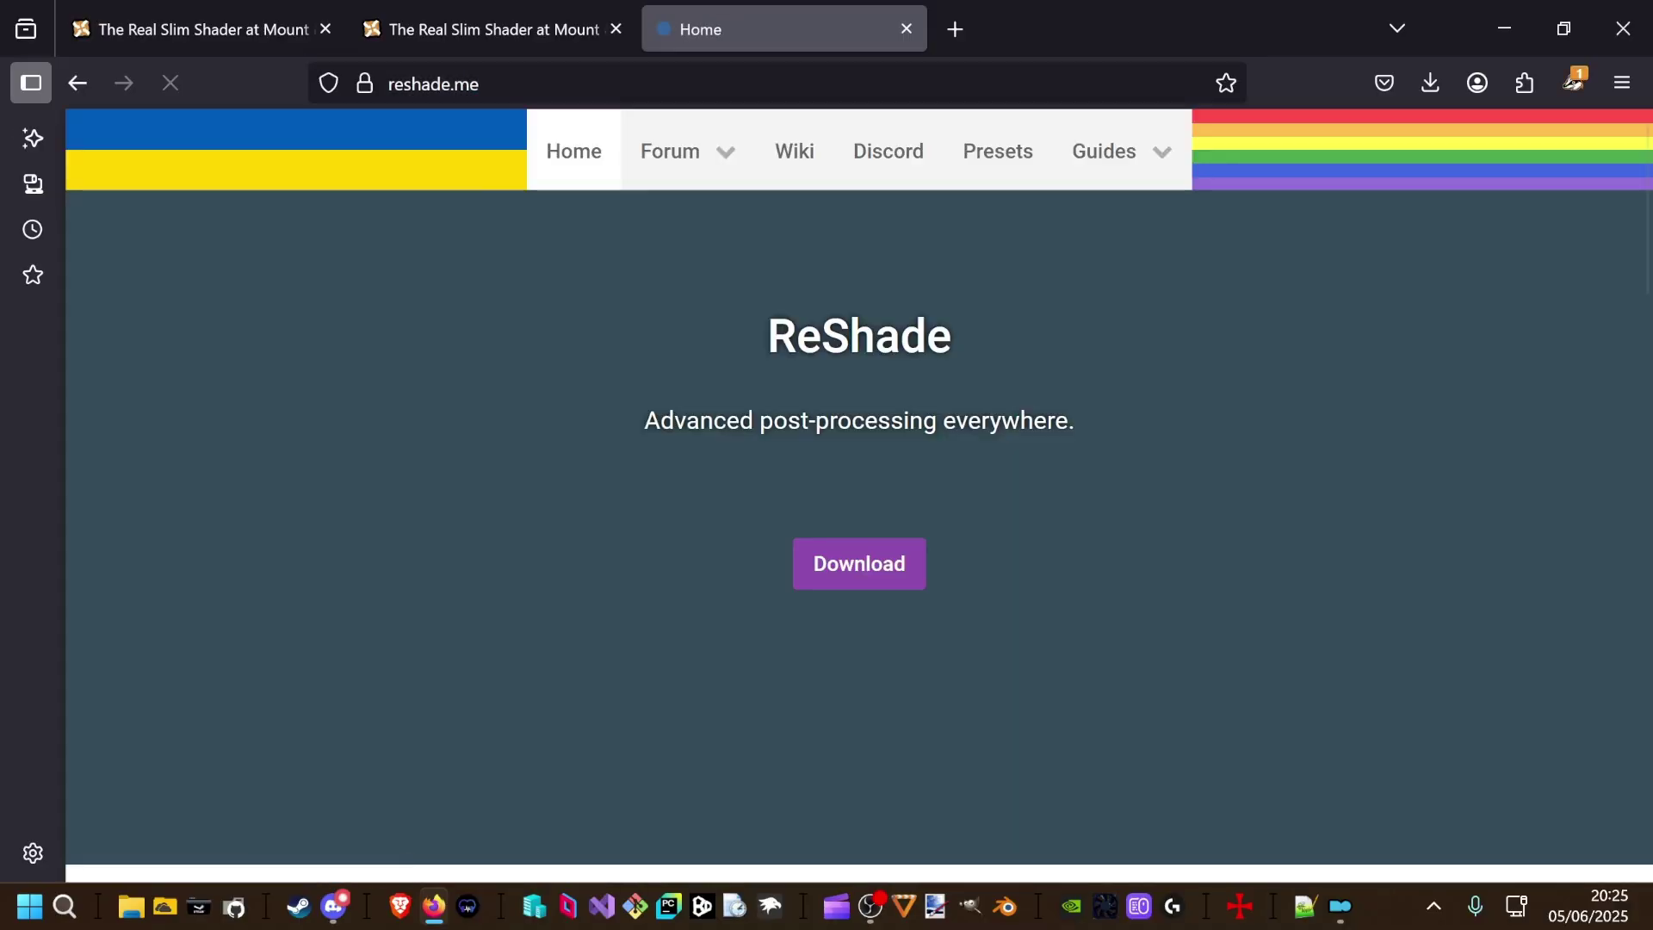
Download the standard ReShade 6.5.0 setup without full add-on support and show the downloaded file in its folder.
scroll(947, 431, down, 10)
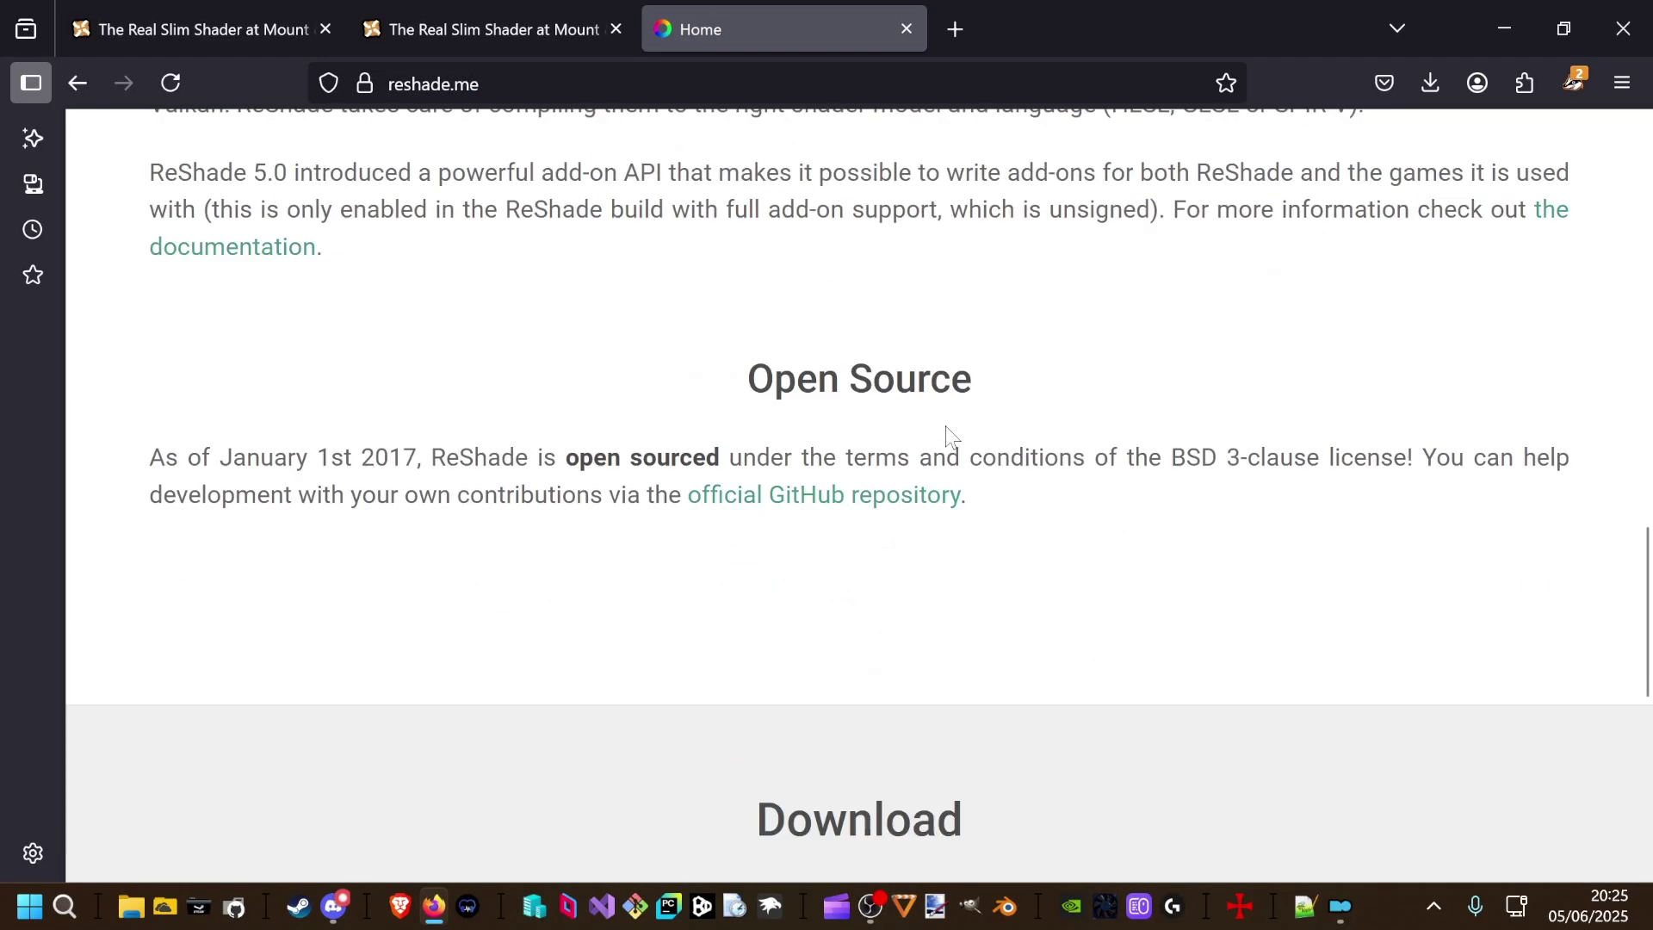
scroll(945, 426, down, 8)
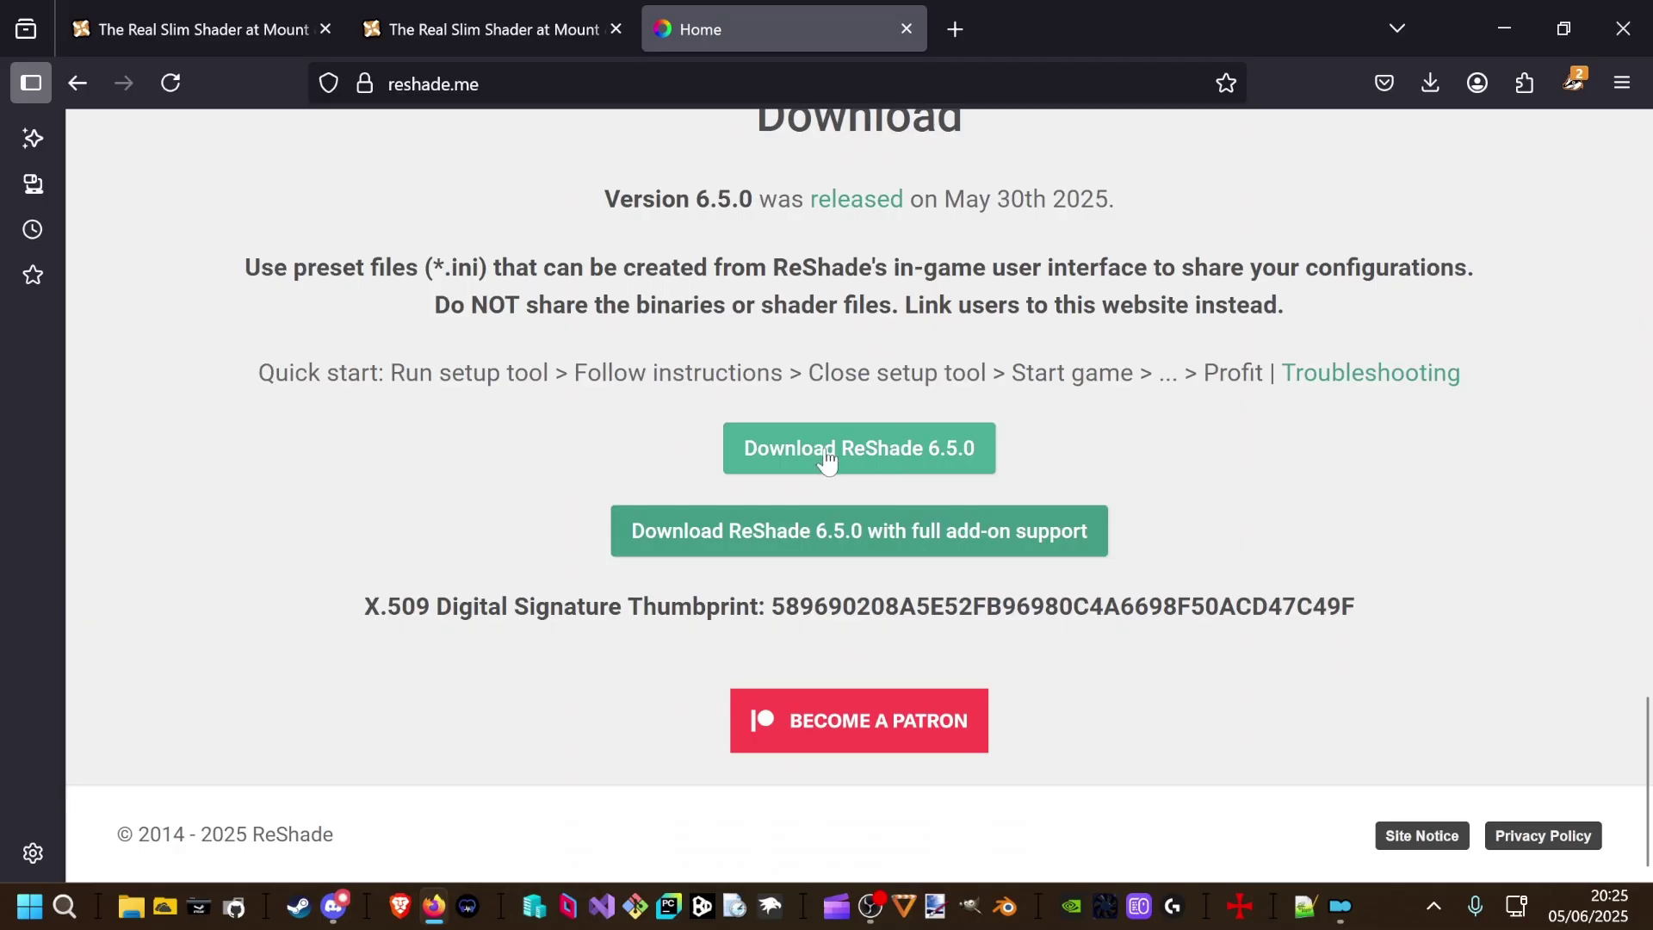
click(886, 452)
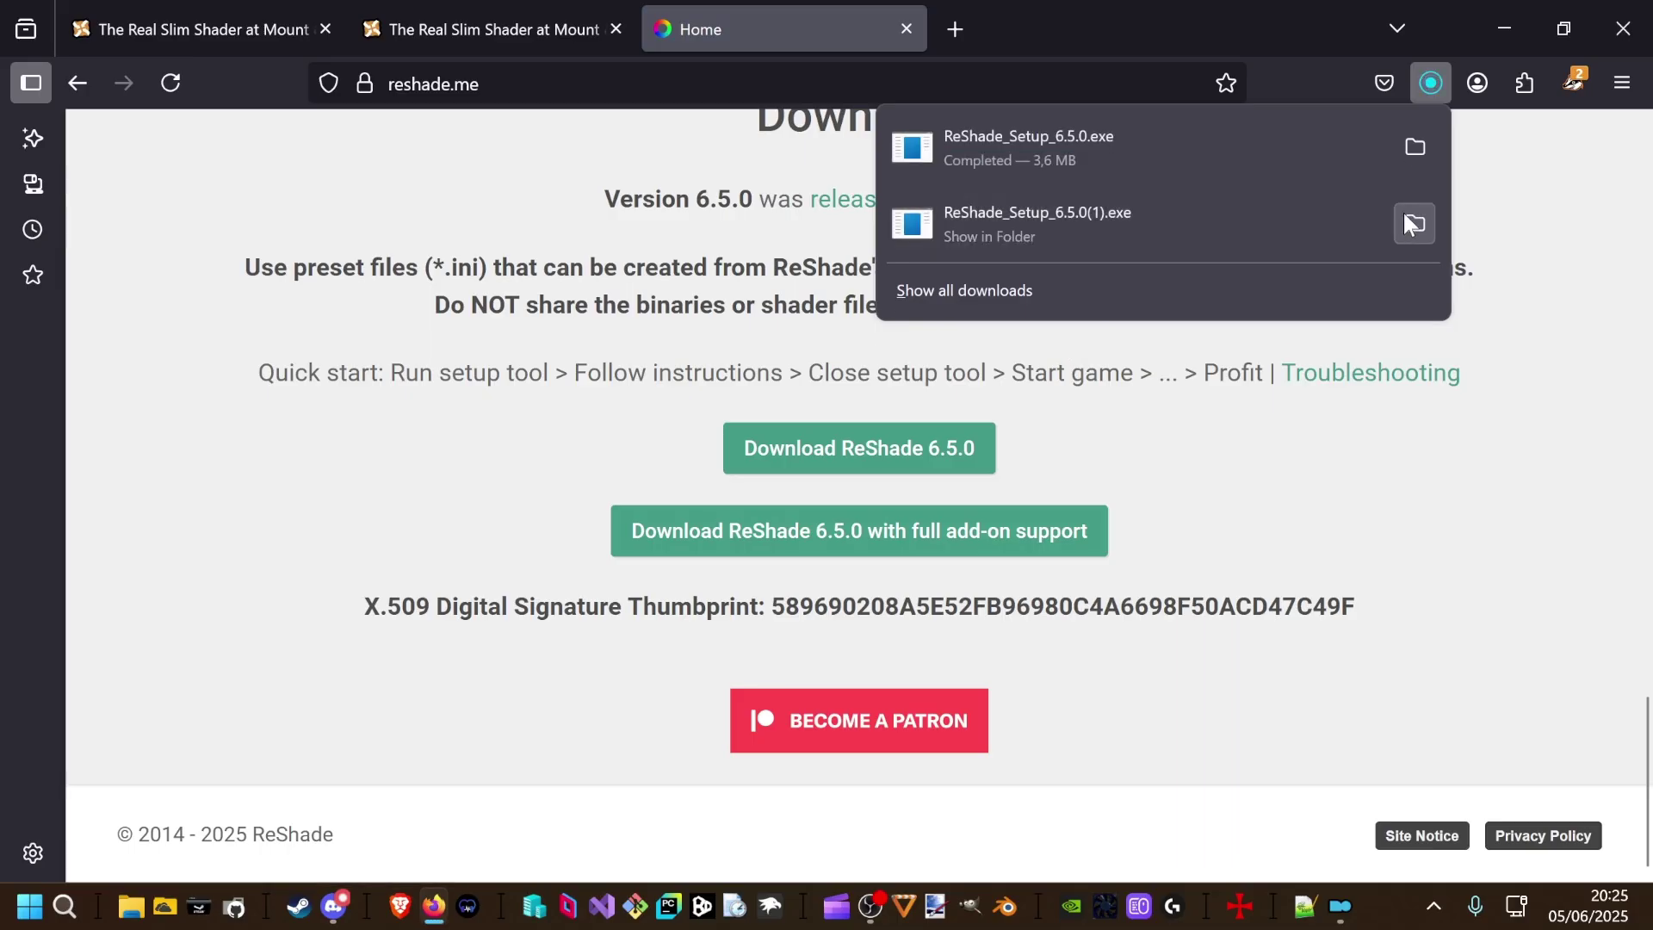
click(1416, 151)
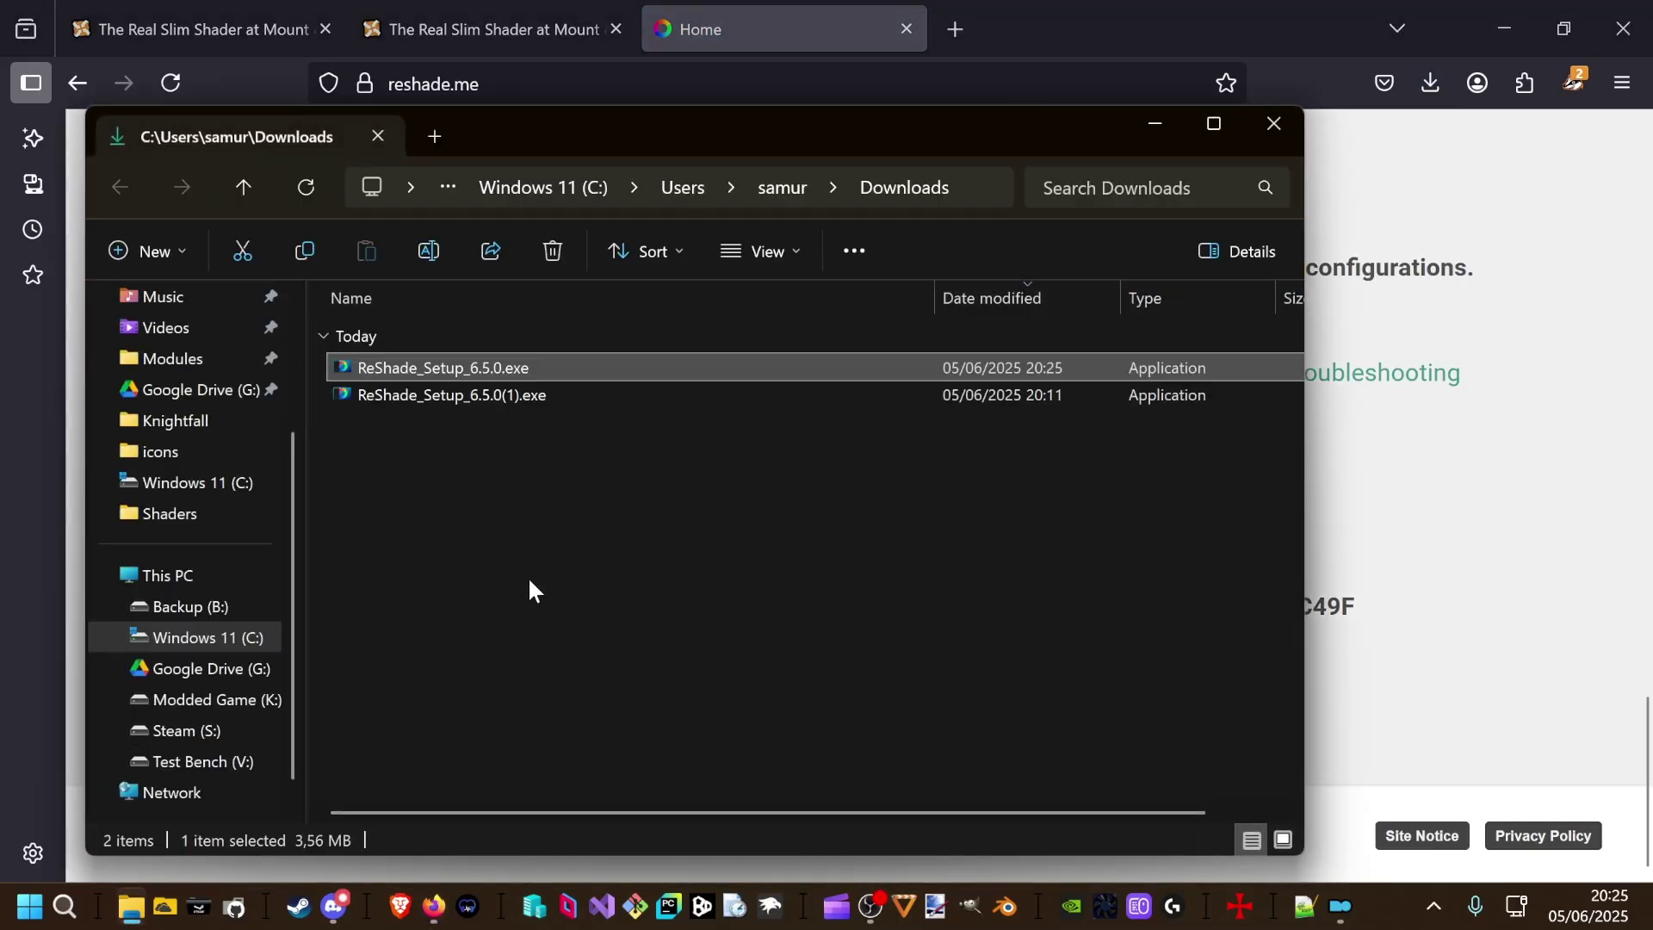
Delete the duplicate installer ReShade_Setup_6.5.0(1).exe from the Downloads folder.
click(445, 396)
right_click(442, 394)
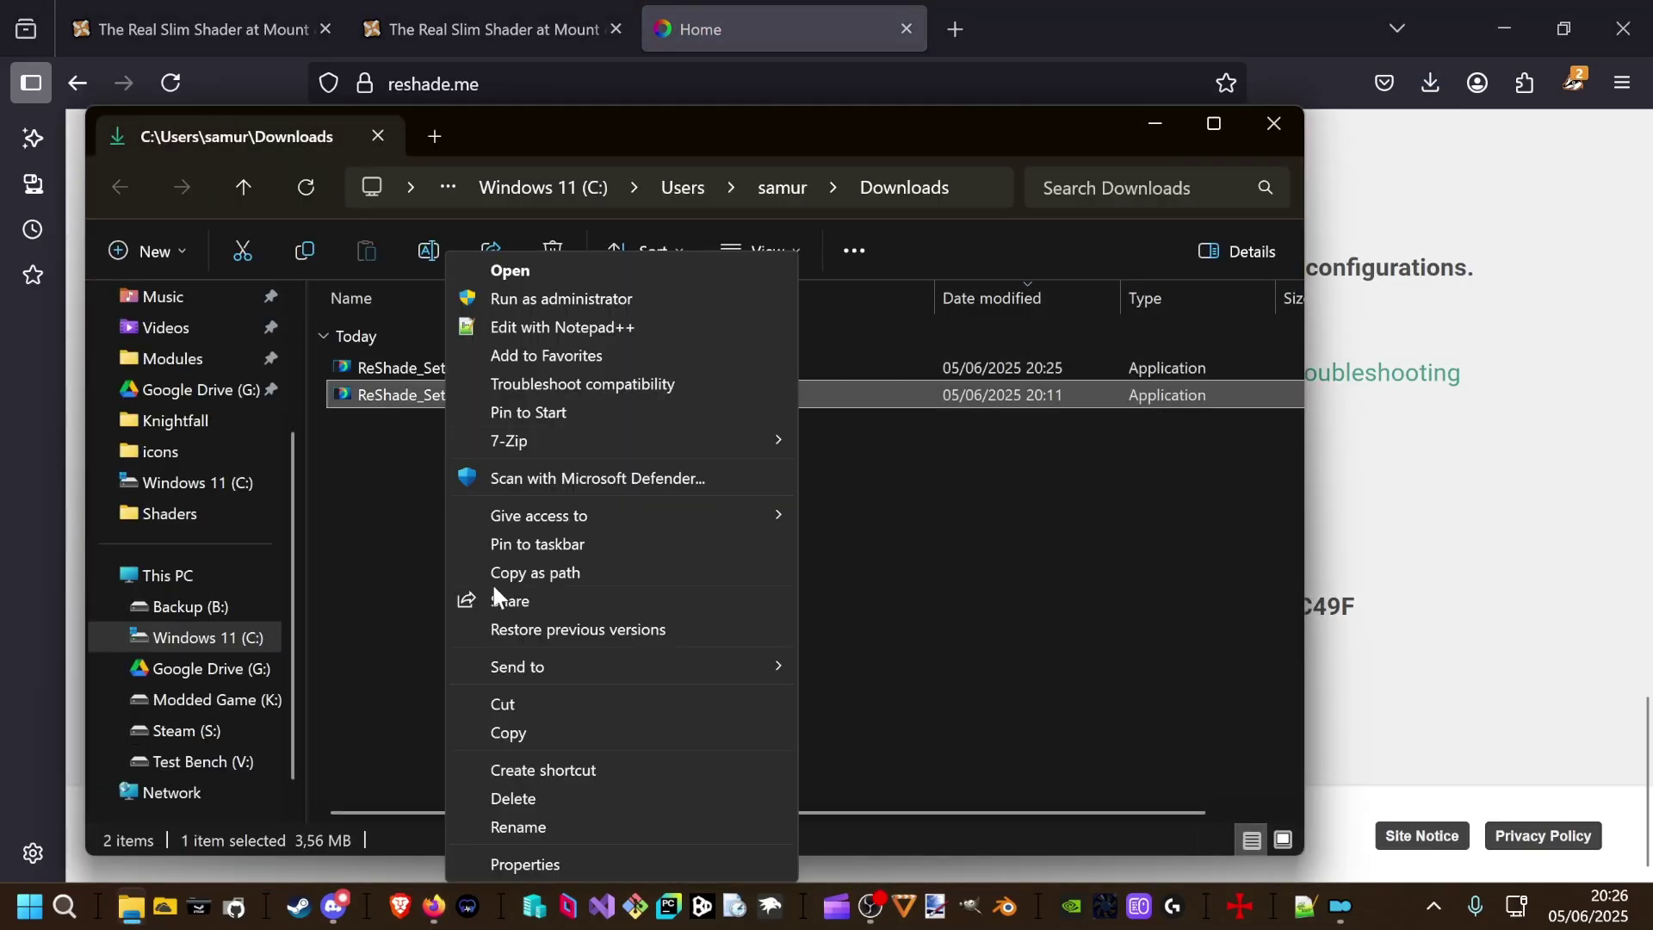
click(515, 800)
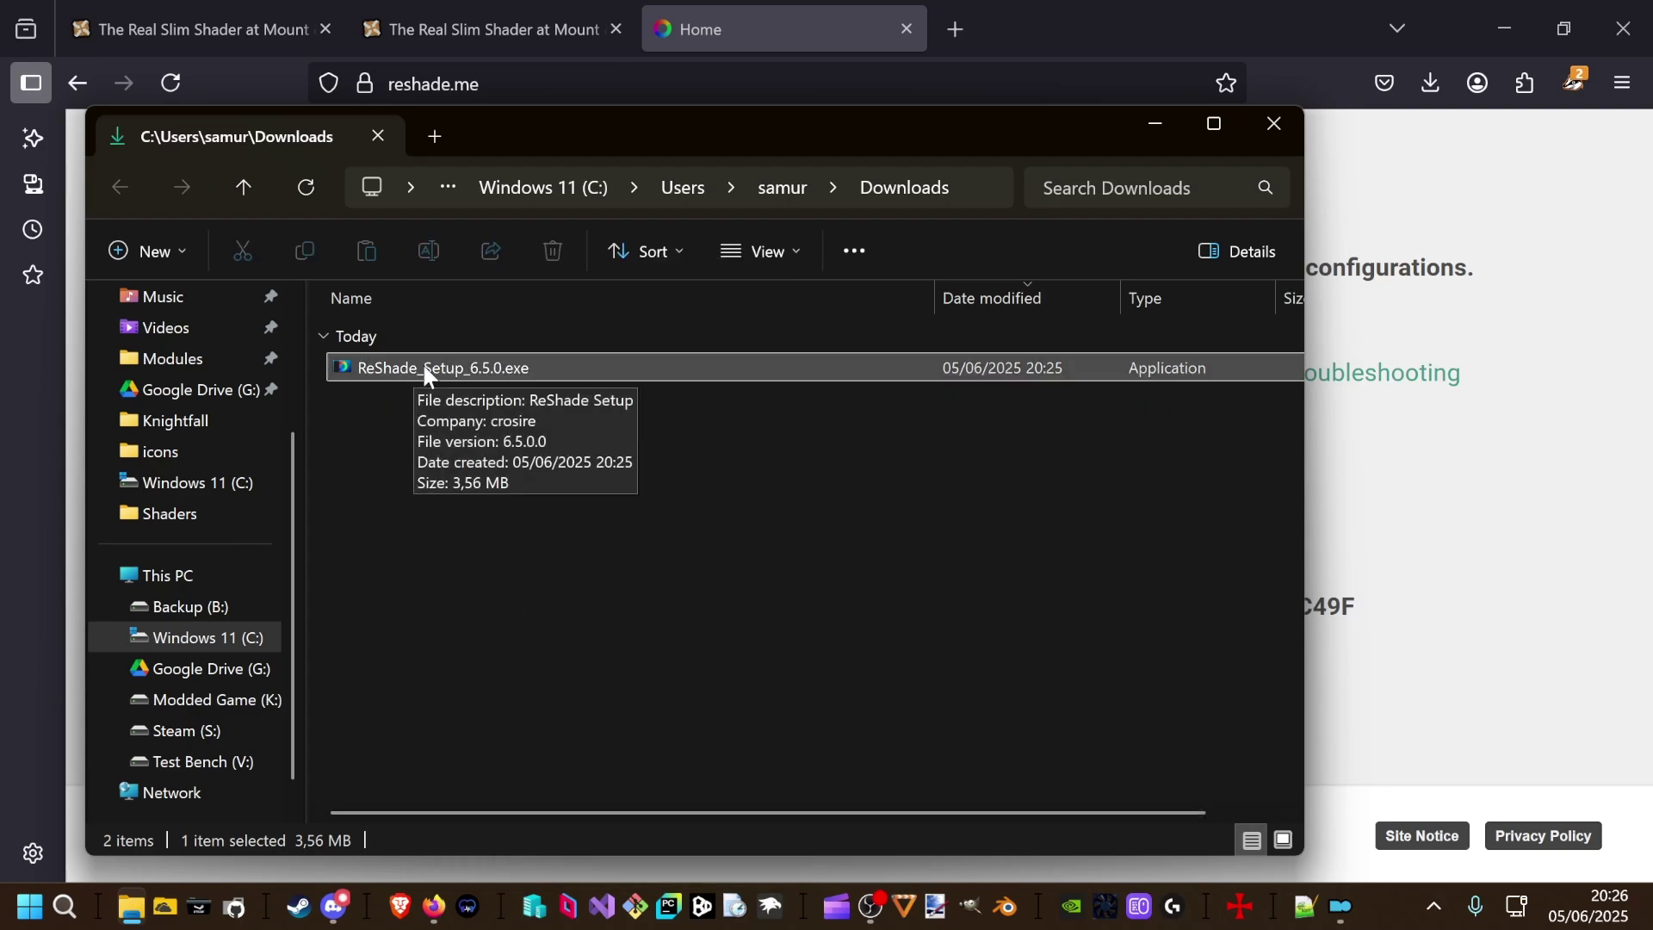
Close the ReShade tab, minimise Firefox and Mod Organizer, and move and narrow the Downloads window to free desktop space.
click(907, 28)
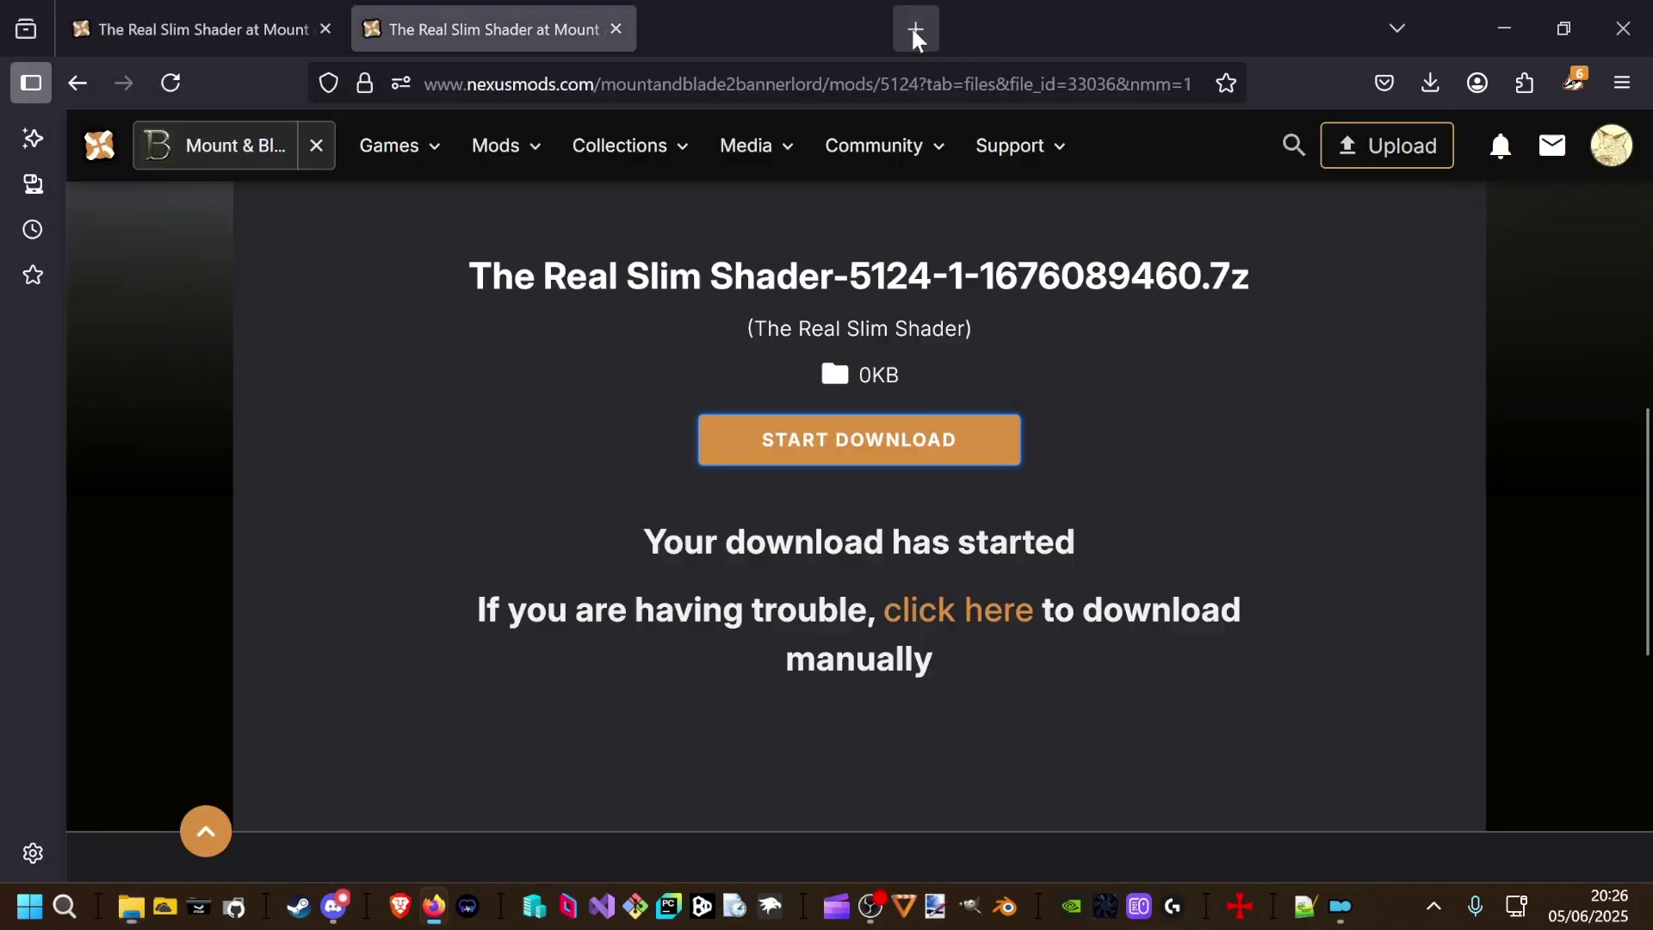
click(1504, 28)
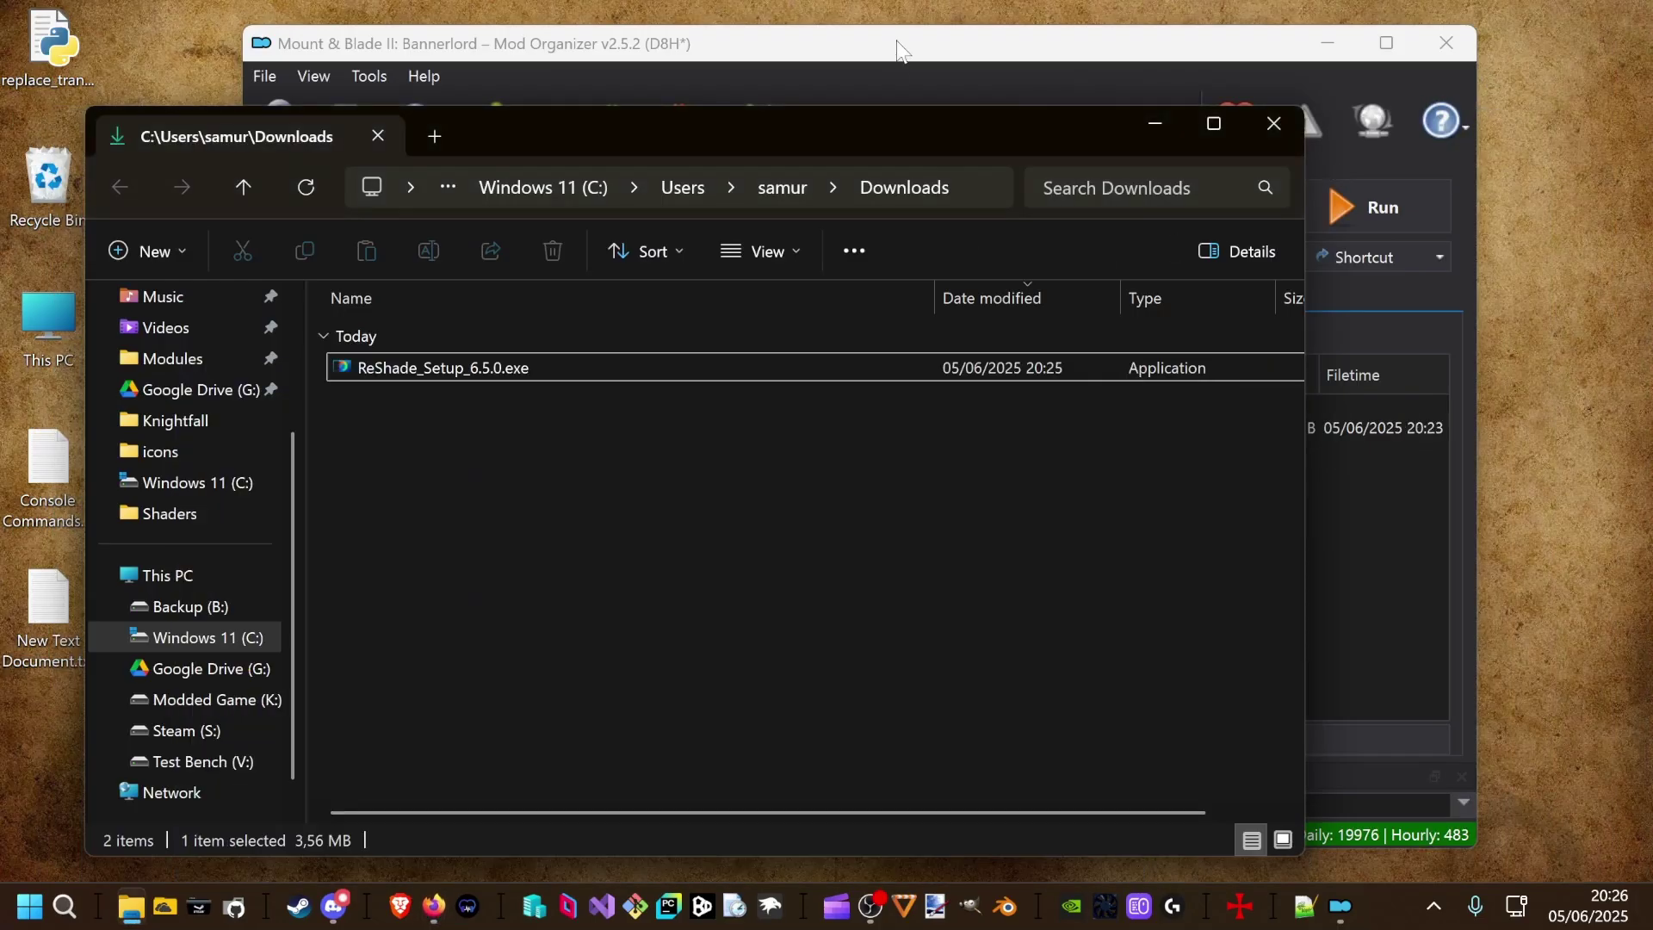
drag(808, 138, 1063, 57)
click(1327, 43)
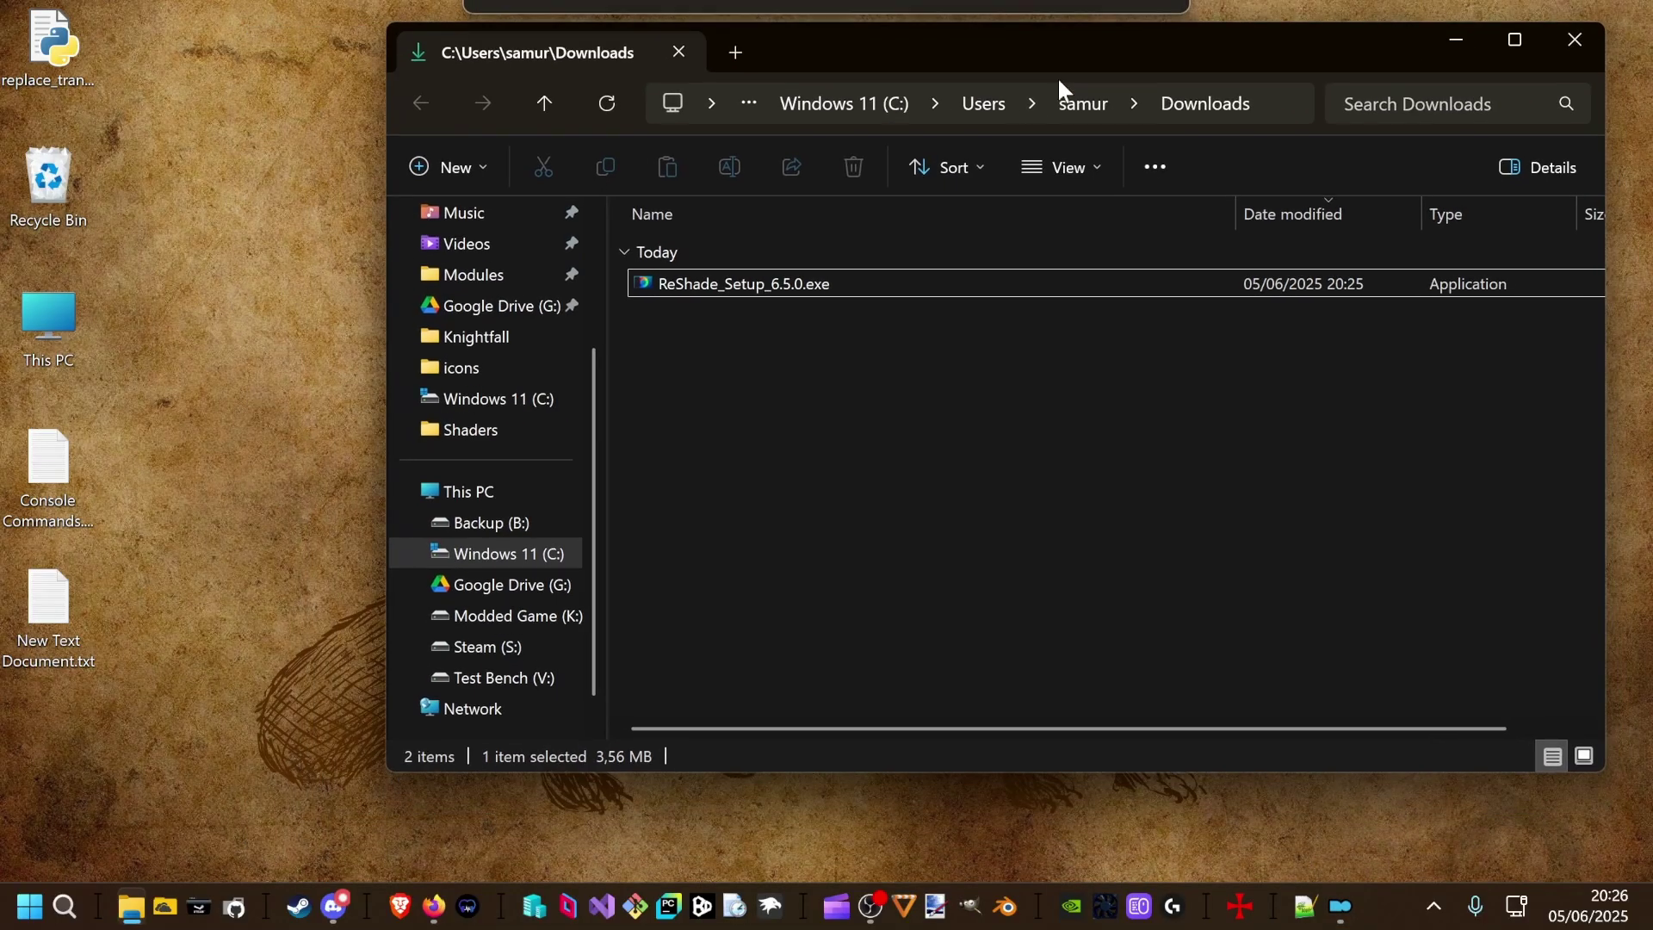
drag(383, 359, 515, 363)
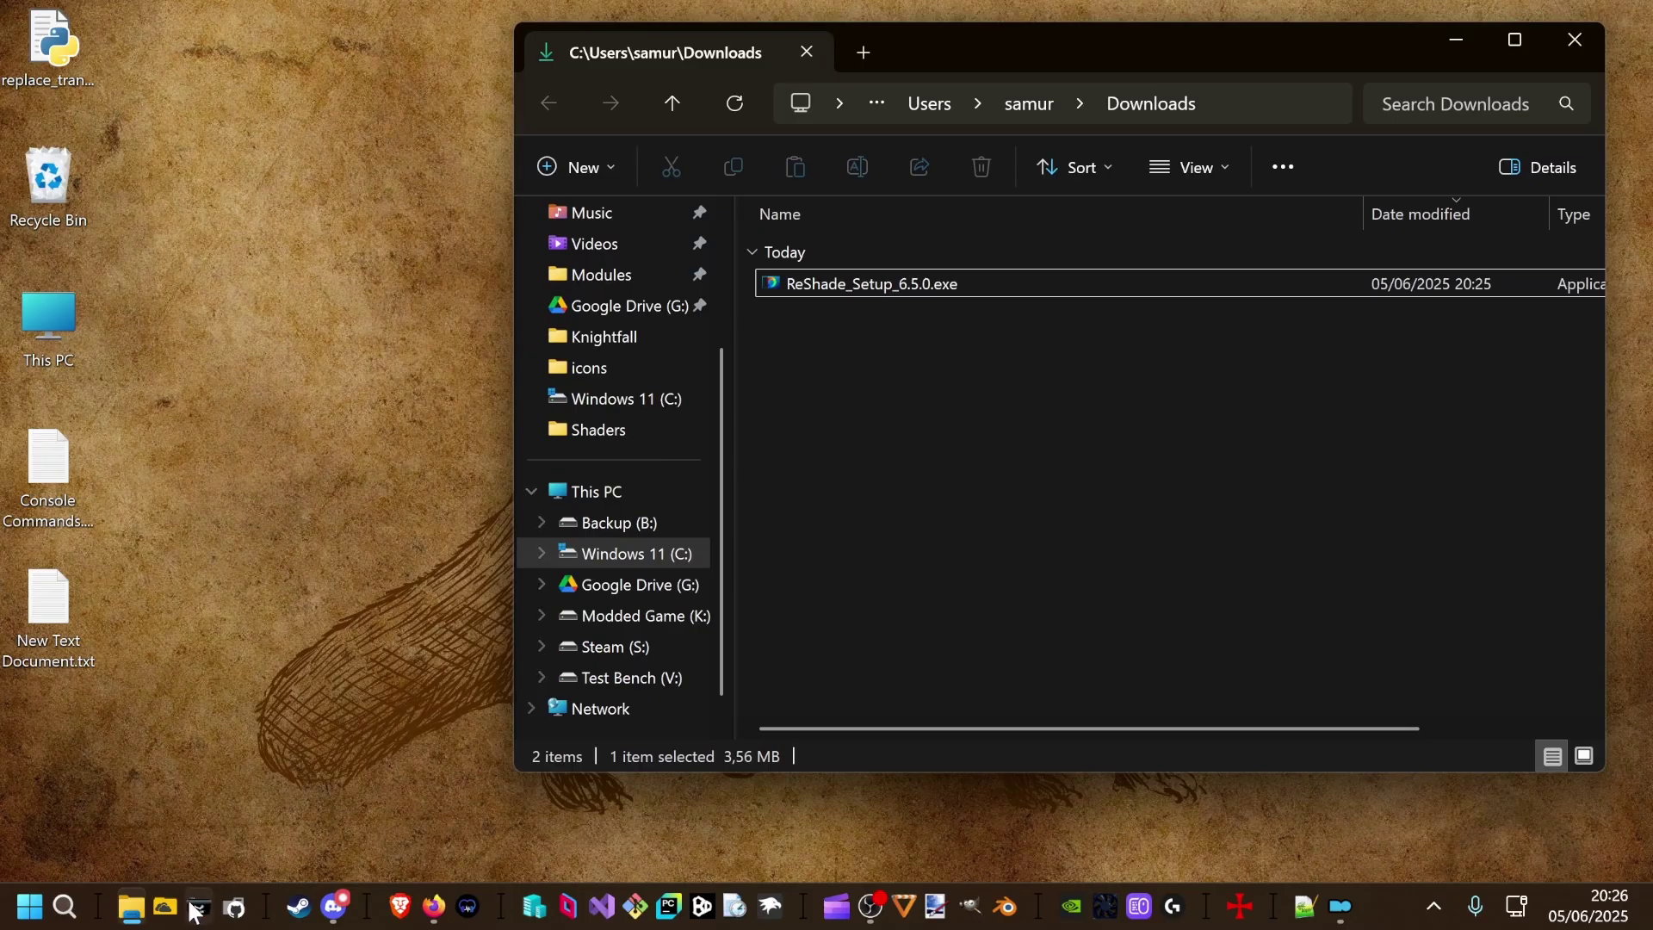
Open Mount & Blade II Bannerlord's bin\Win64_Shipping_Client folder in a second File Explorer window and arrange it beside Downloads.
click(197, 908)
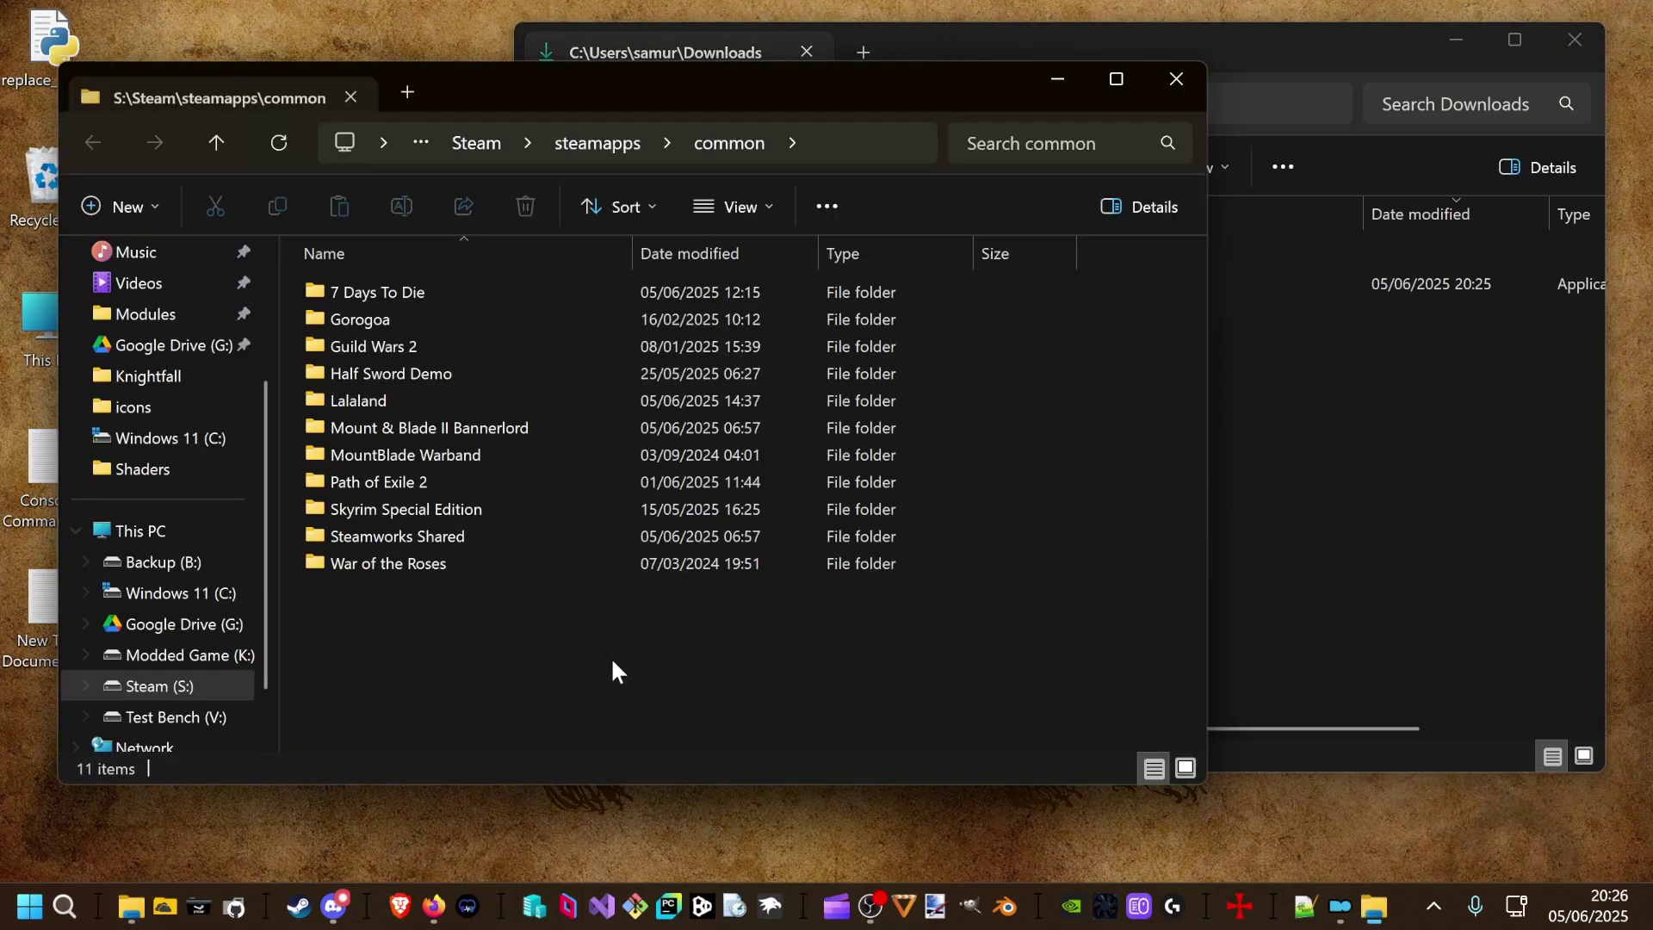
drag(1201, 438, 978, 468)
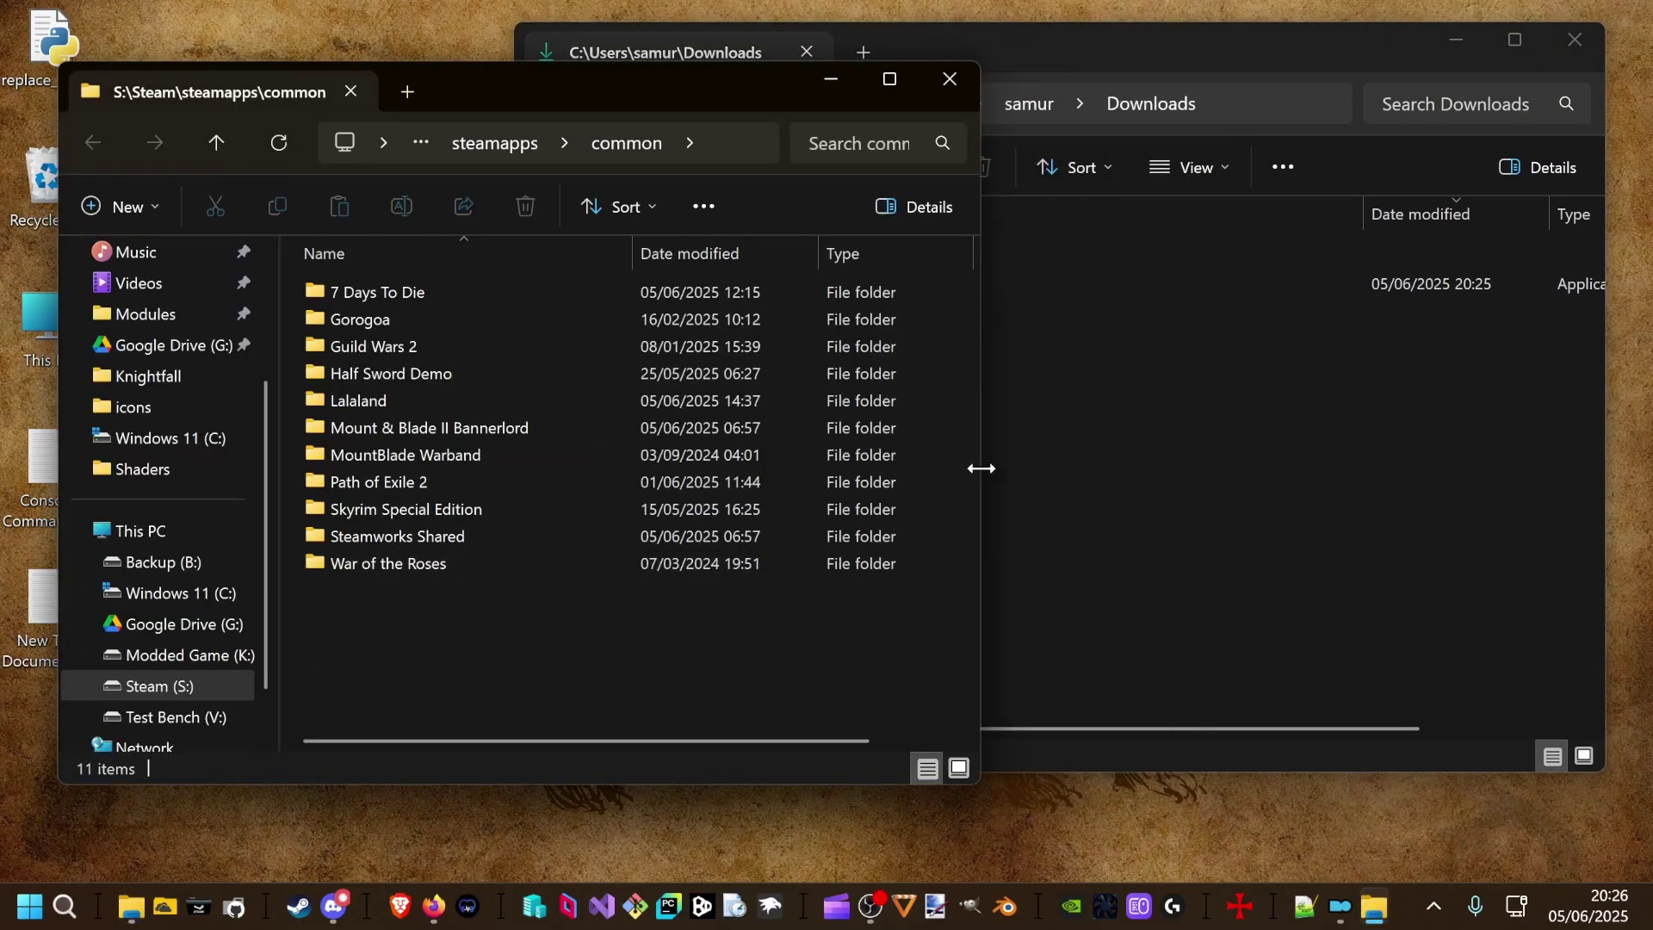
double_click(447, 427)
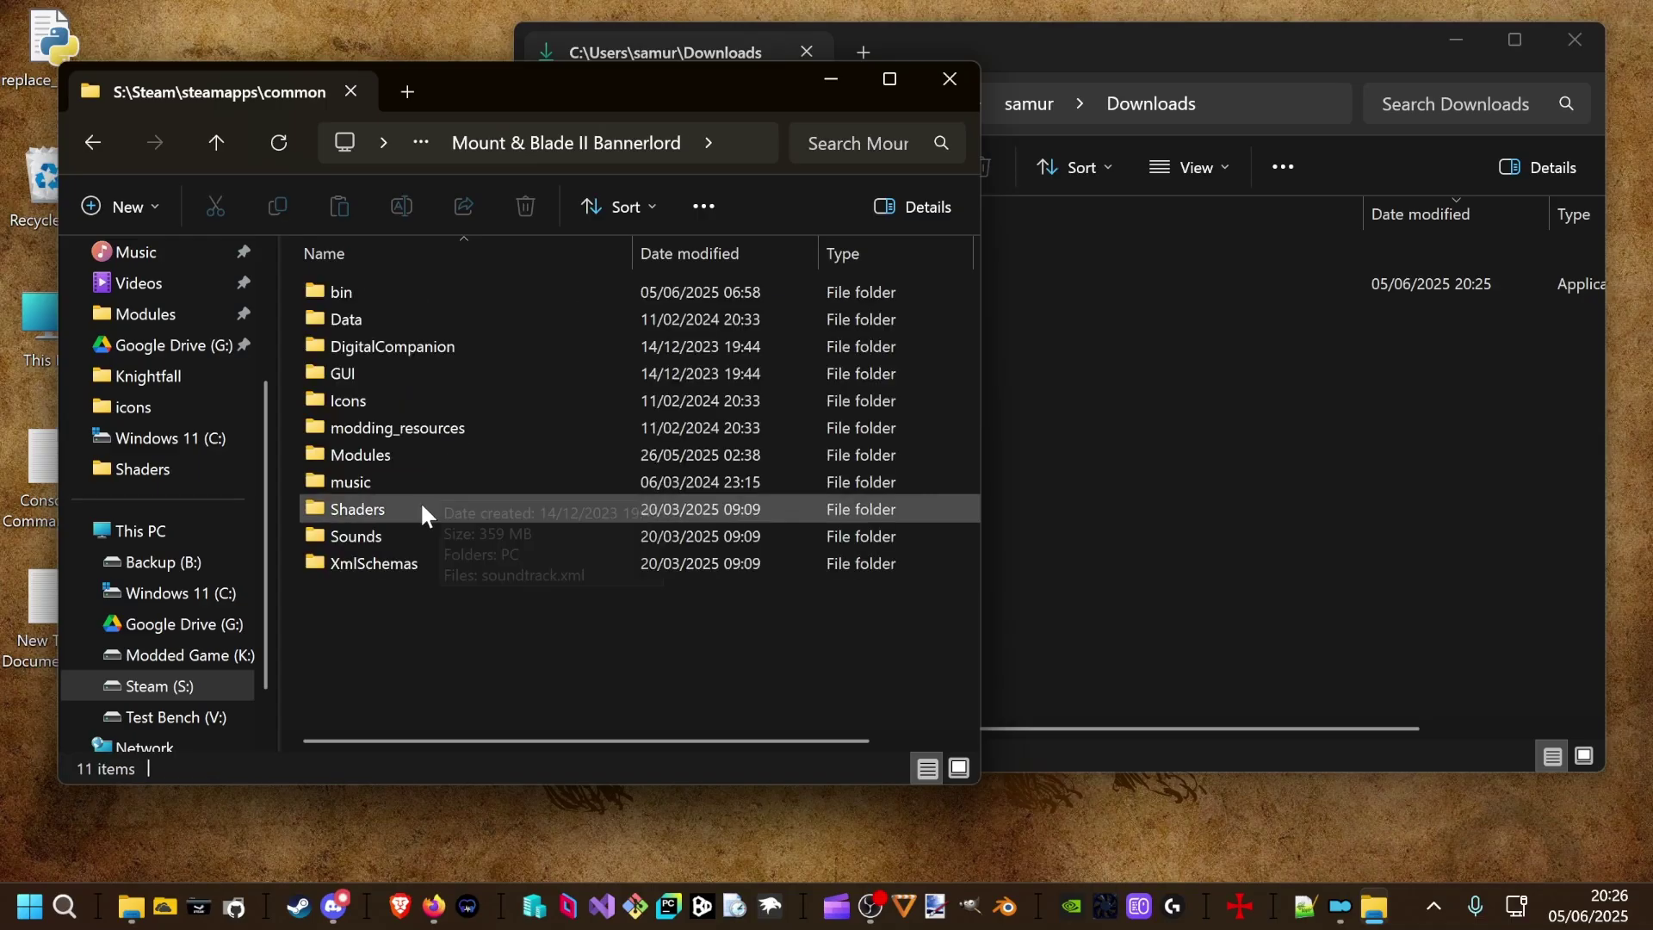
double_click(360, 293)
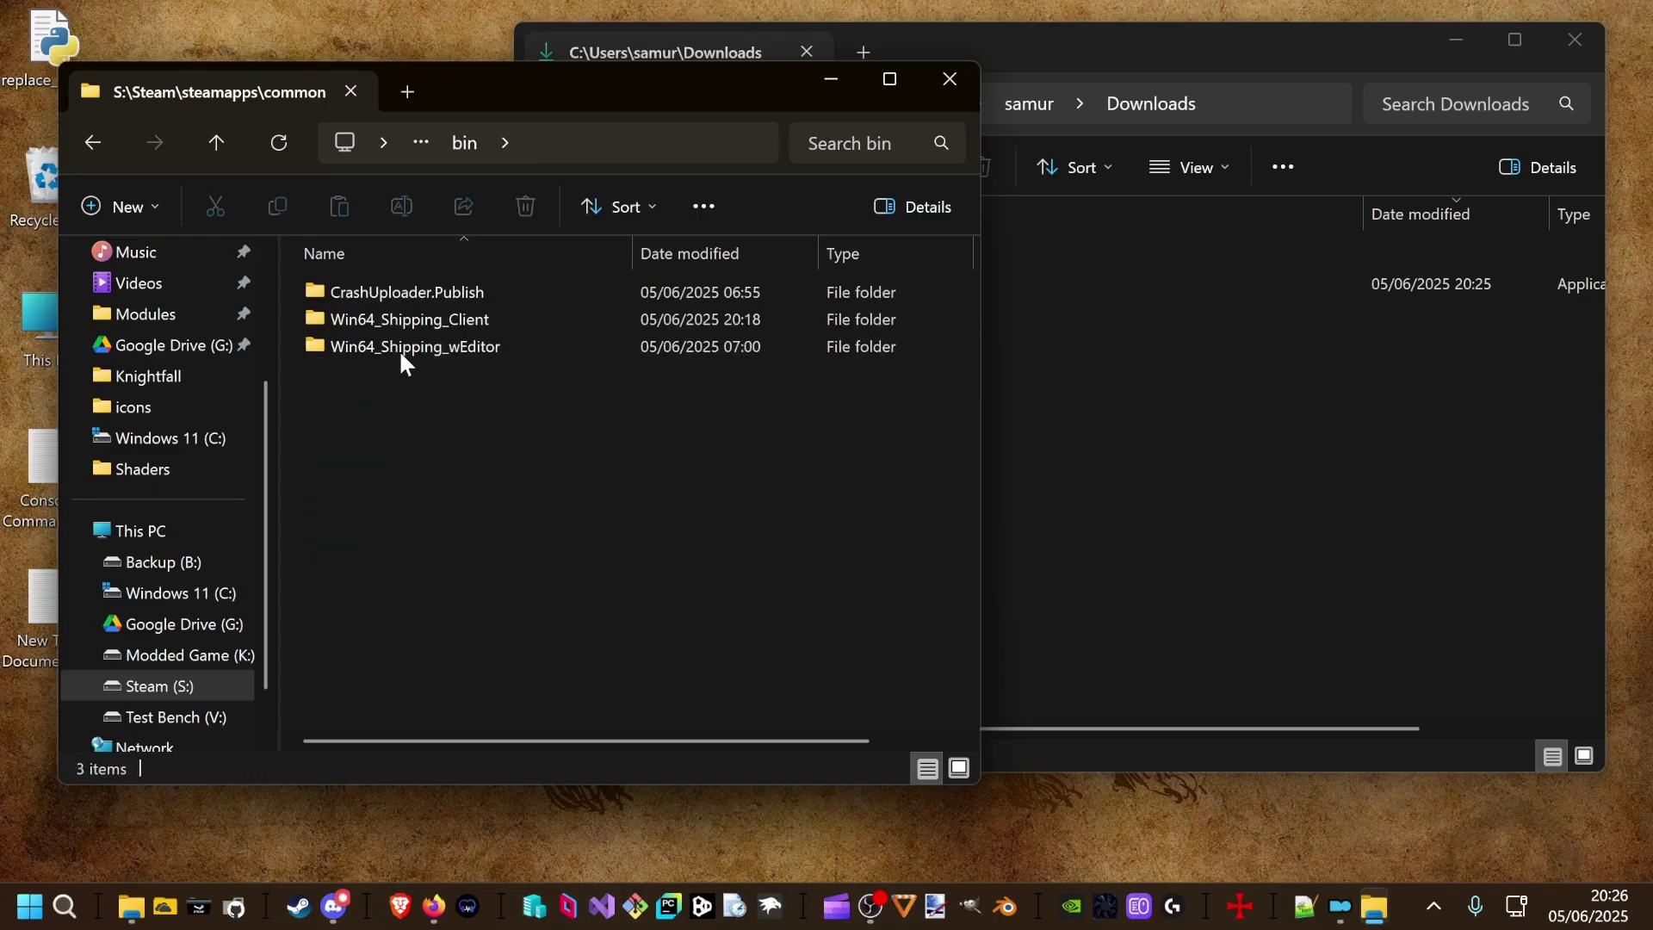
double_click(401, 321)
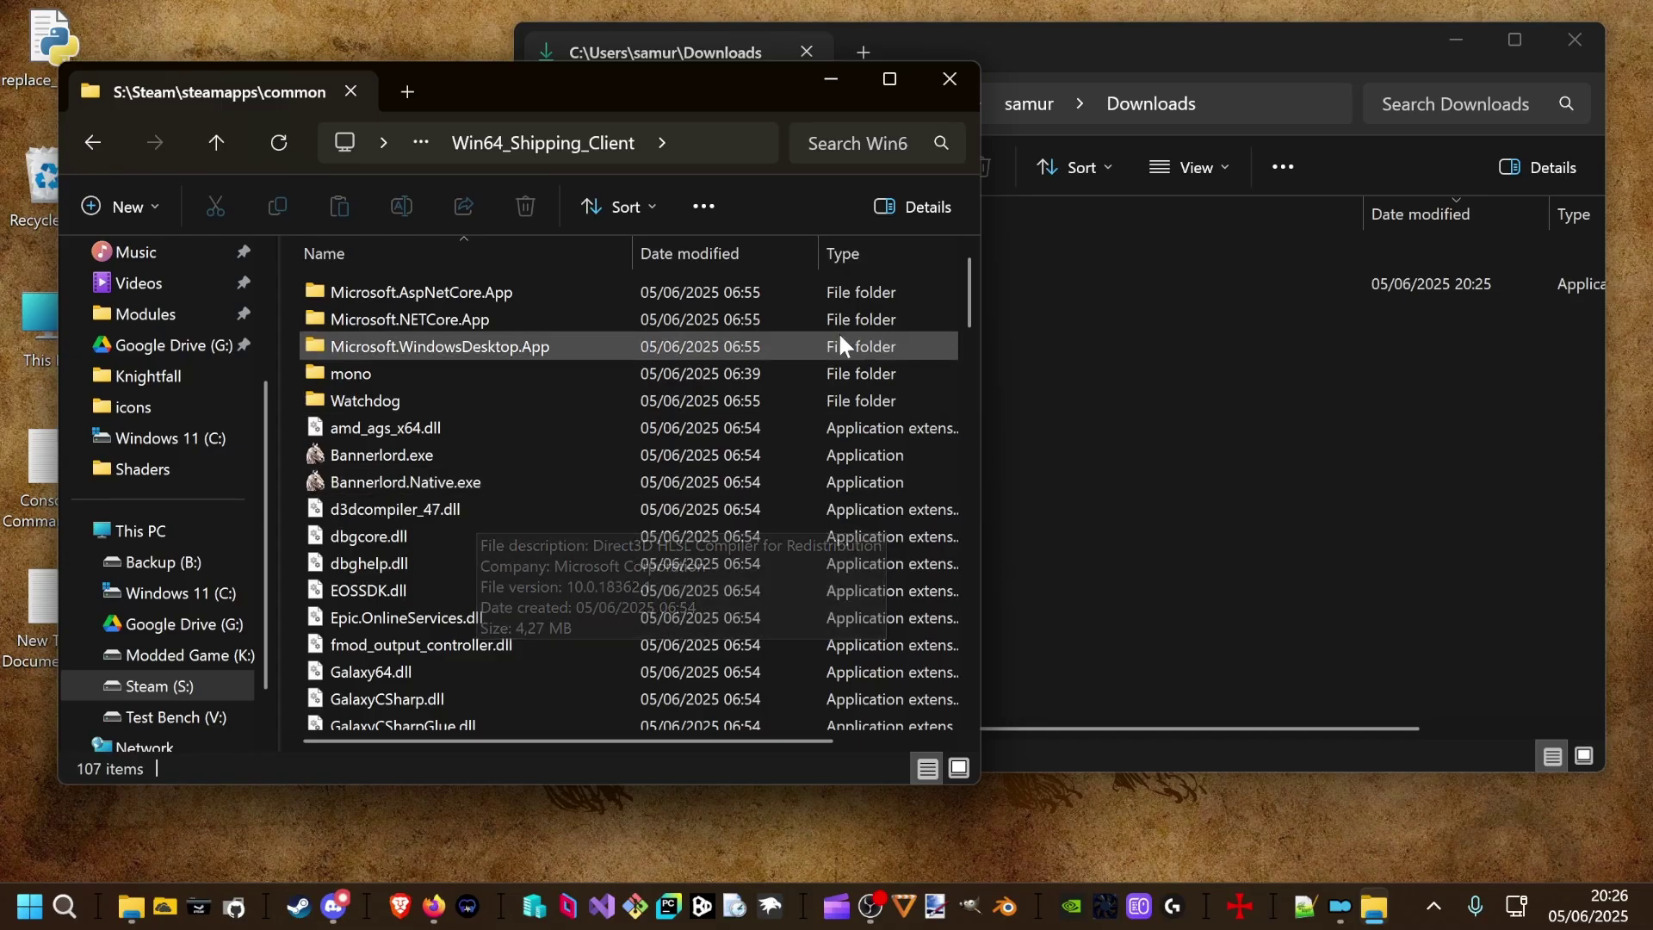
drag(705, 81, 625, 40)
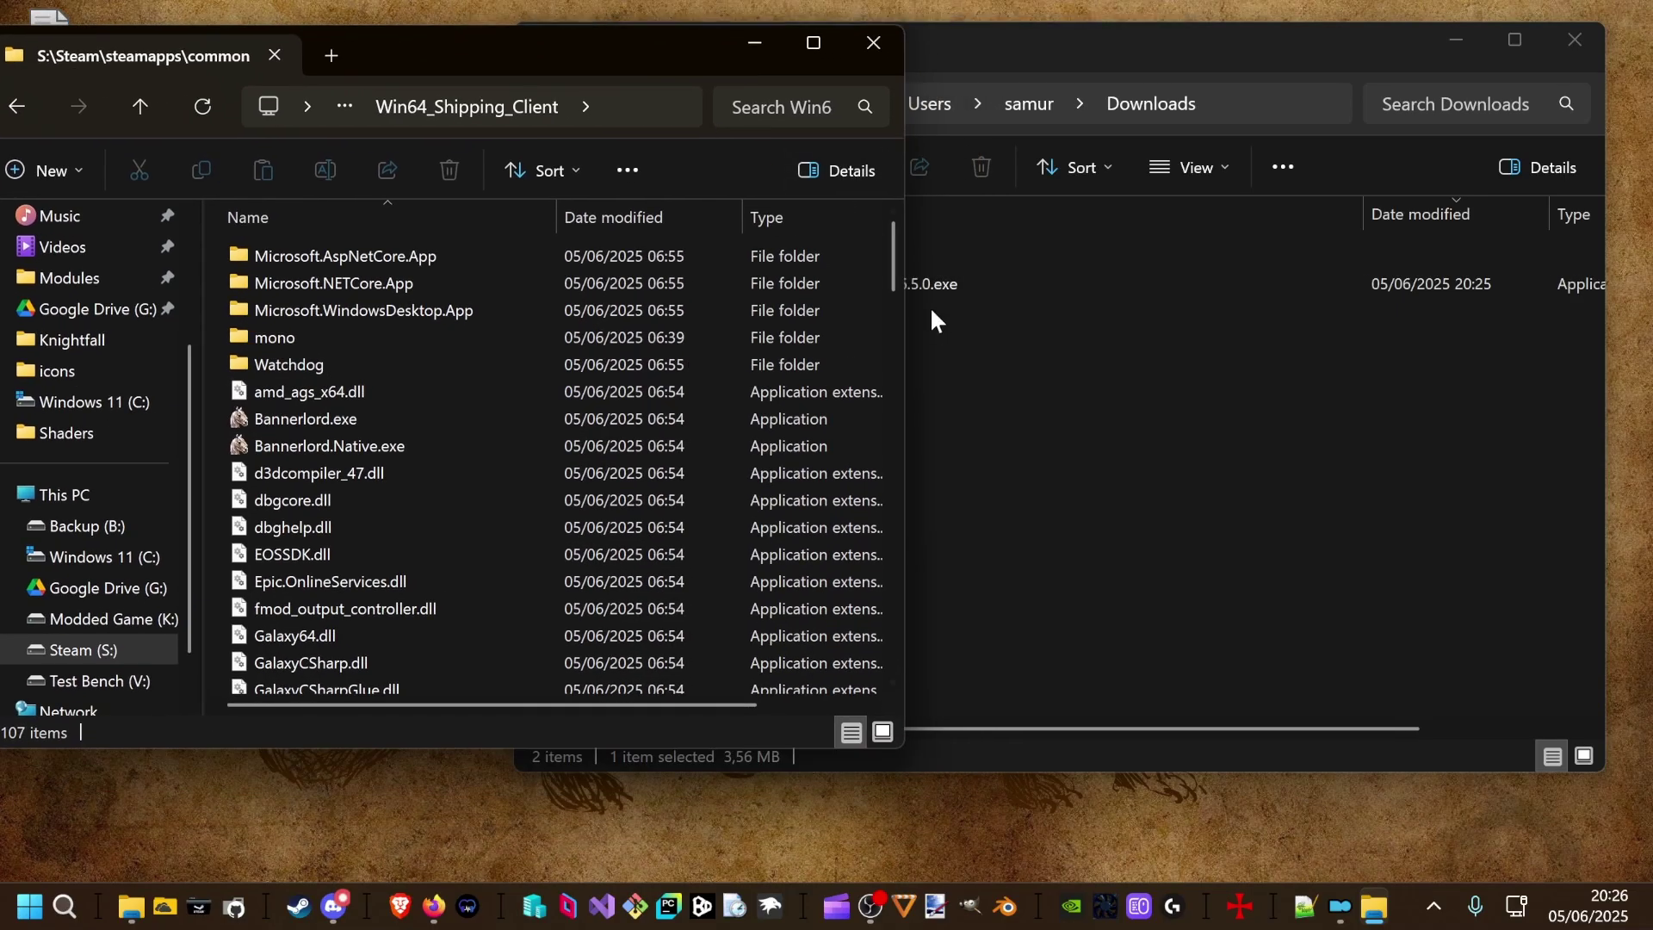
drag(904, 349, 1103, 358)
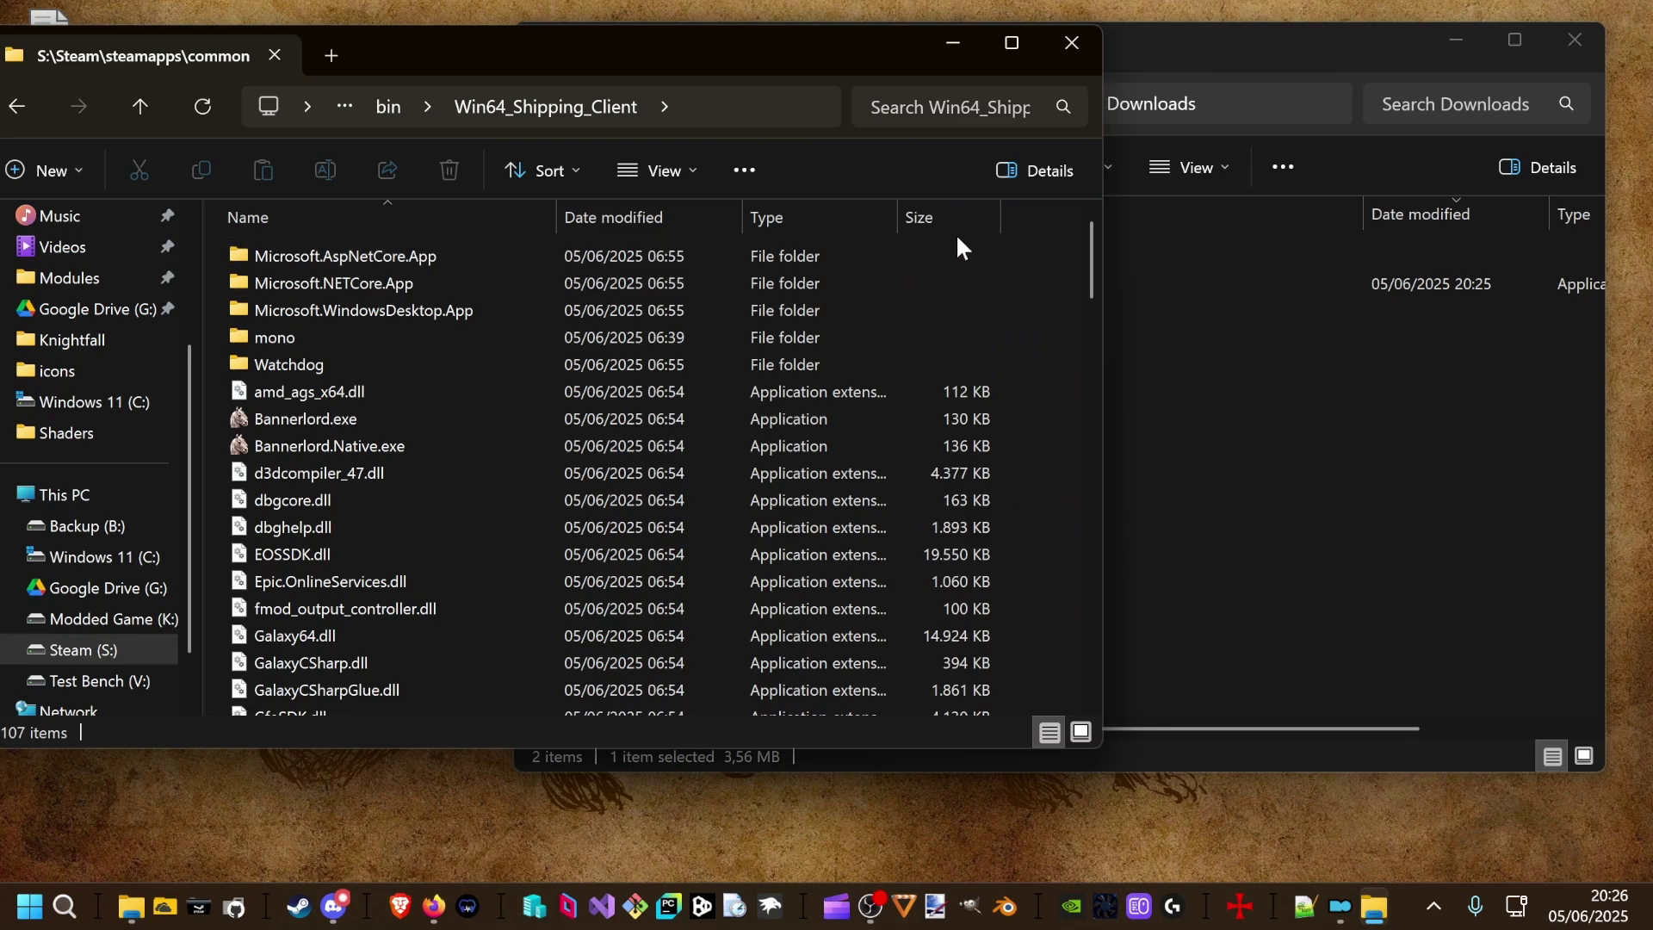
Select all existing files in Win64_Shipping_Client, then run ReShade_Setup_6.5.0.exe for the Steam copy of Bannerlord.Native with the DirectX 10/11/12 API.
drag(1050, 274, 843, 777)
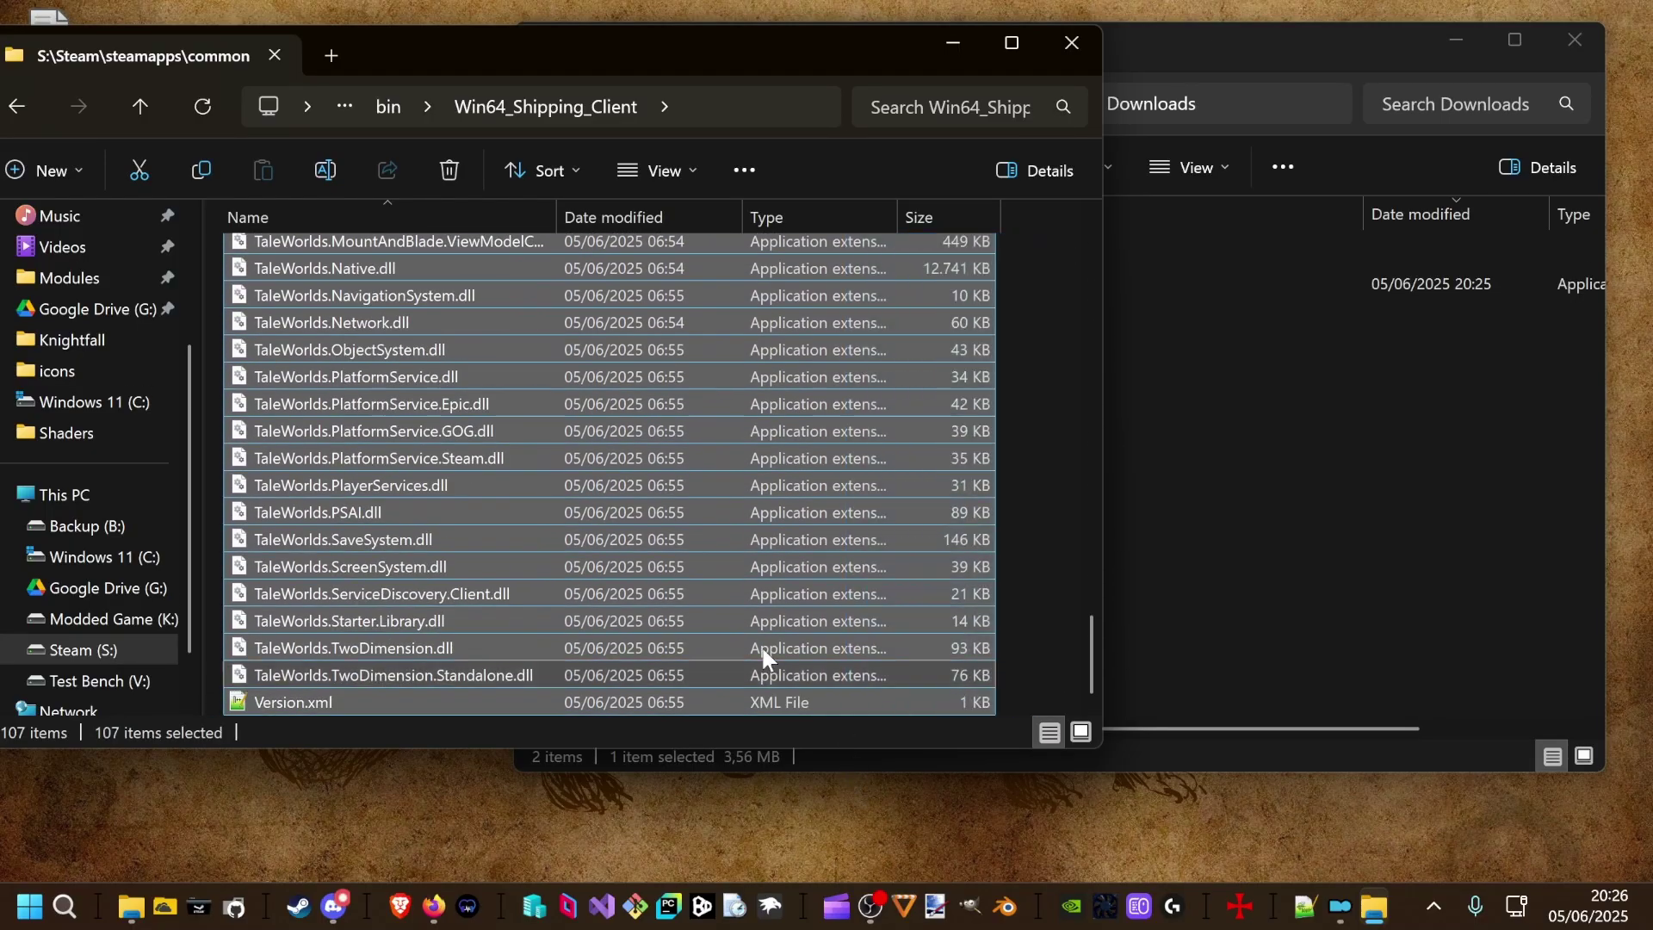
click(1279, 51)
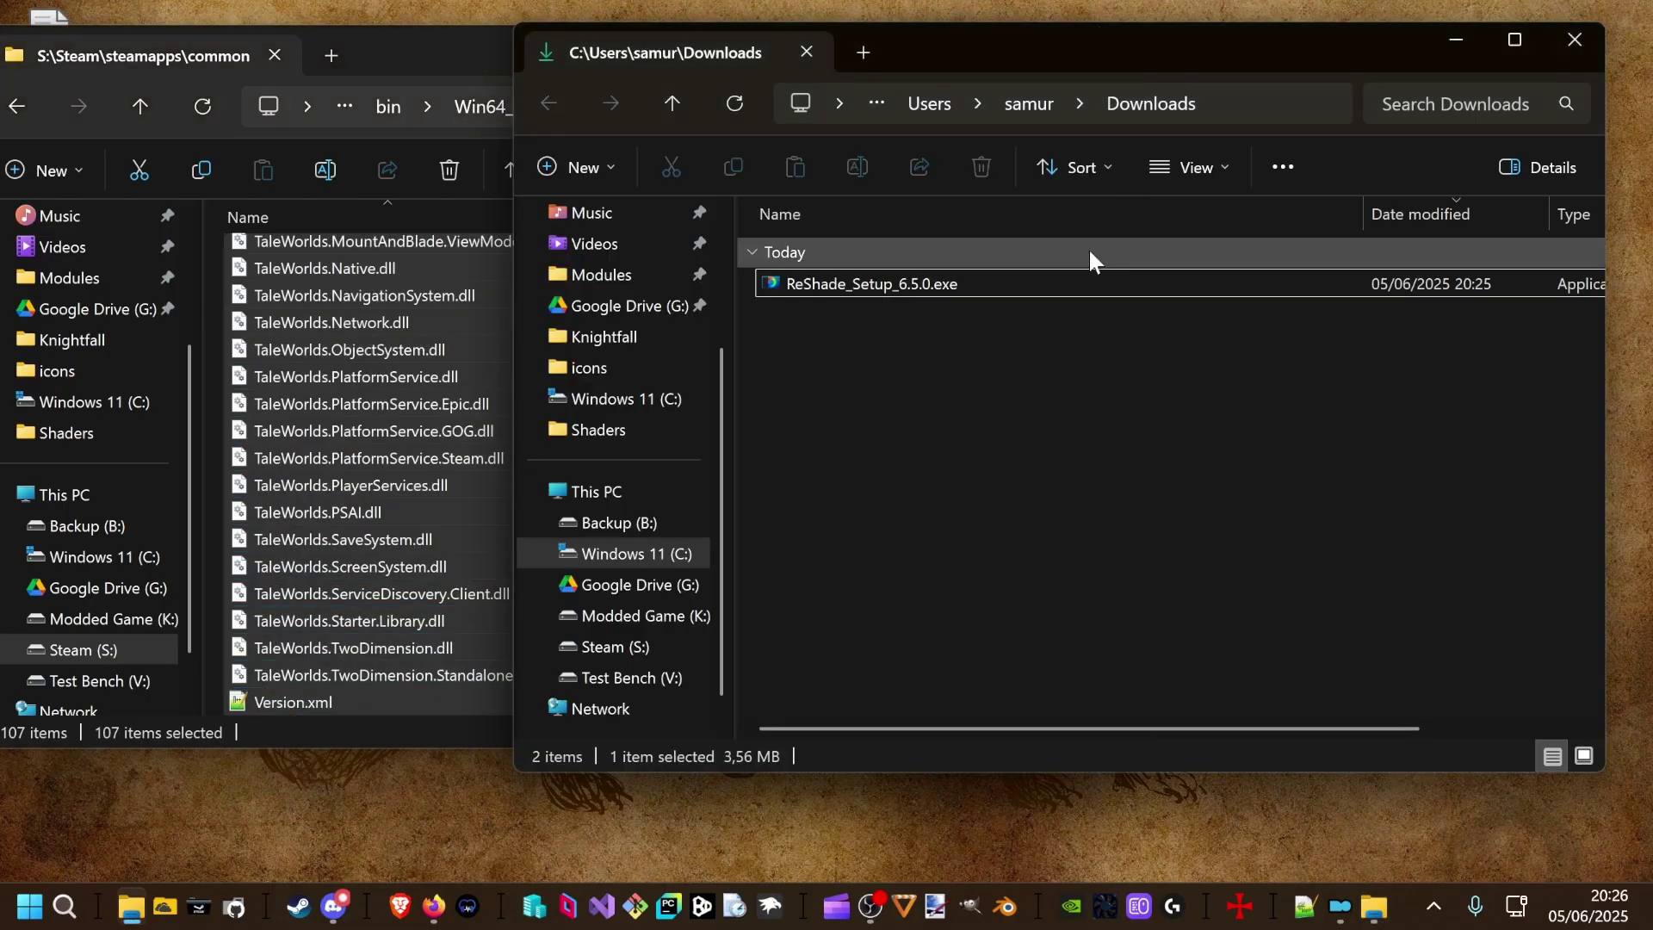
double_click(875, 282)
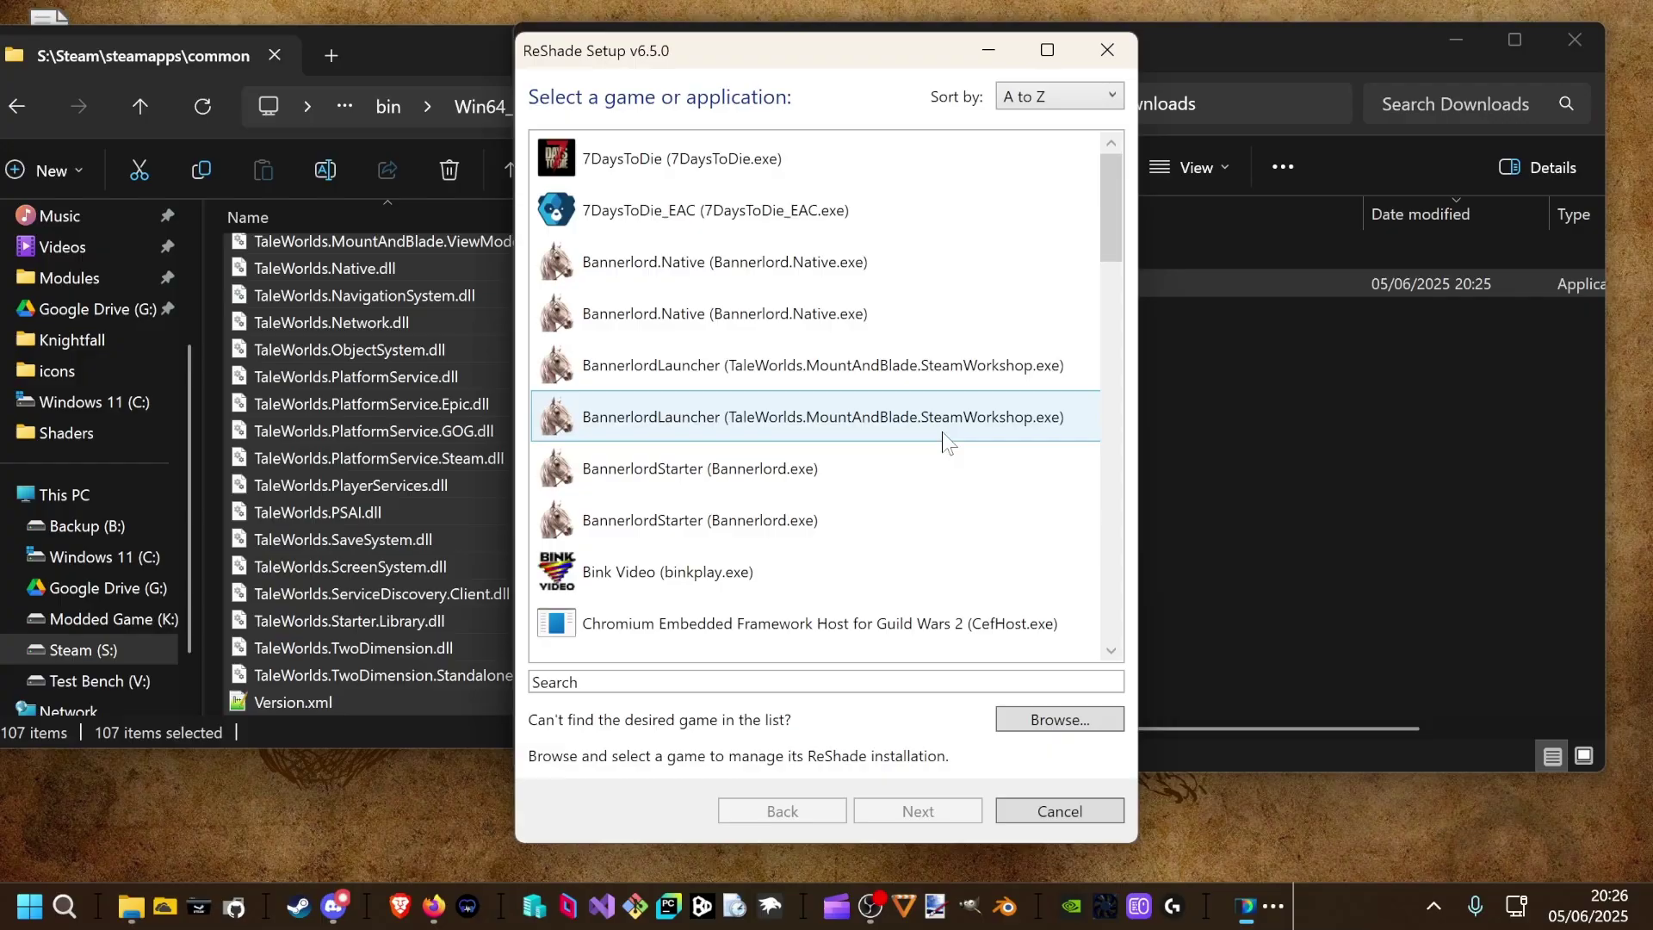
click(769, 274)
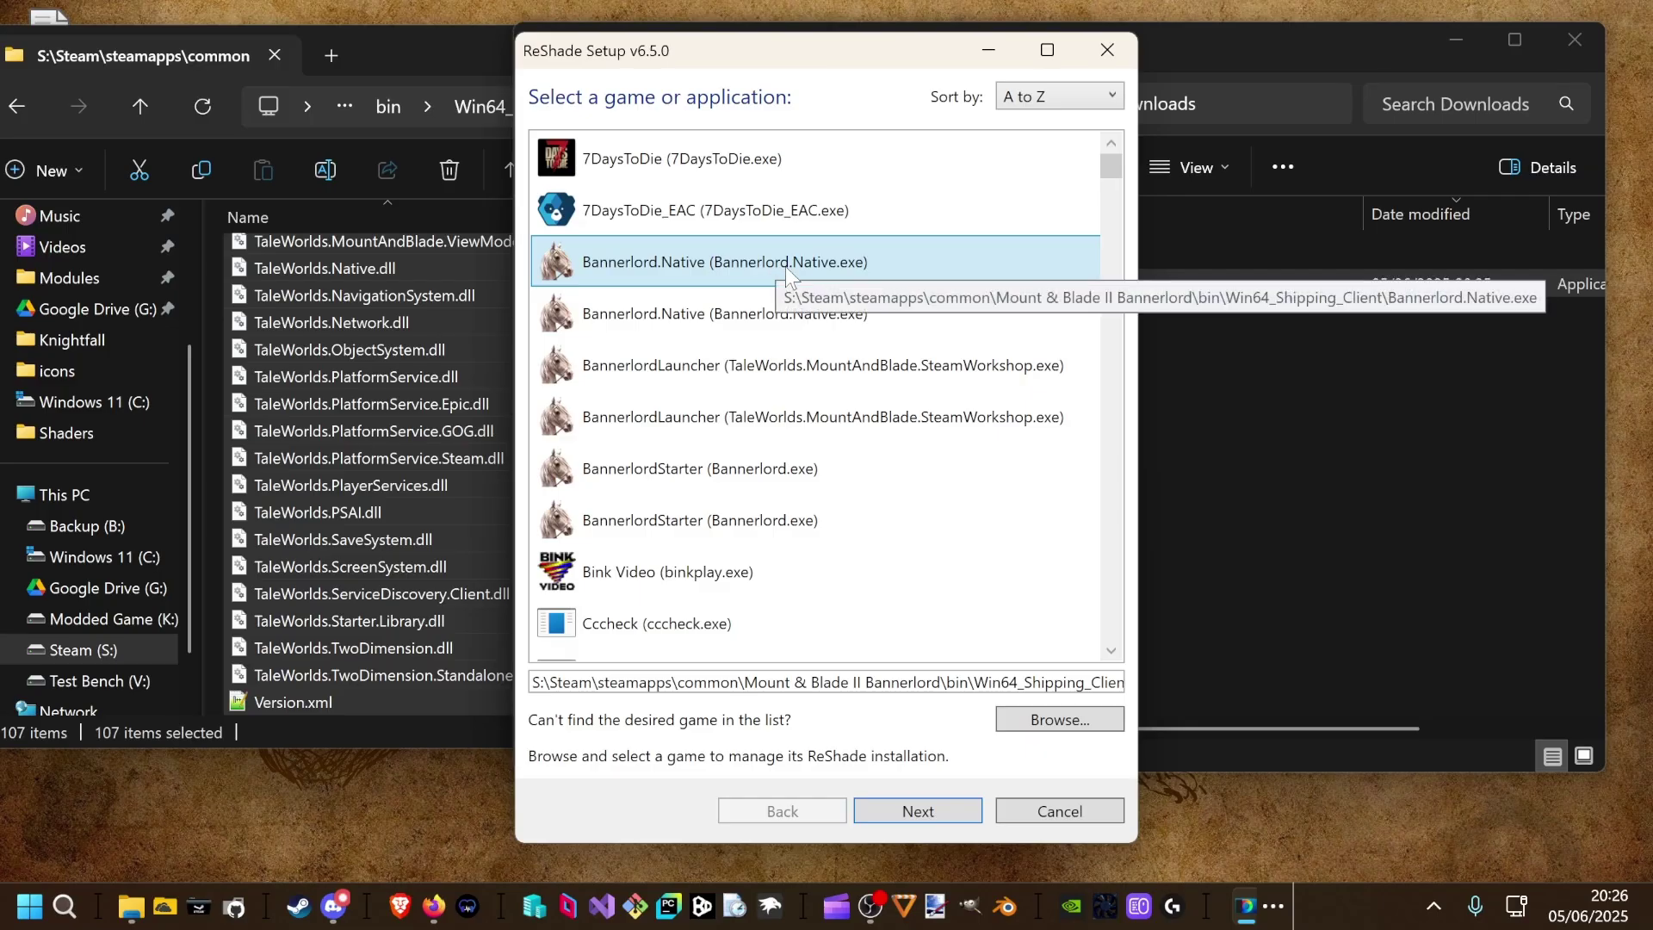
click(937, 809)
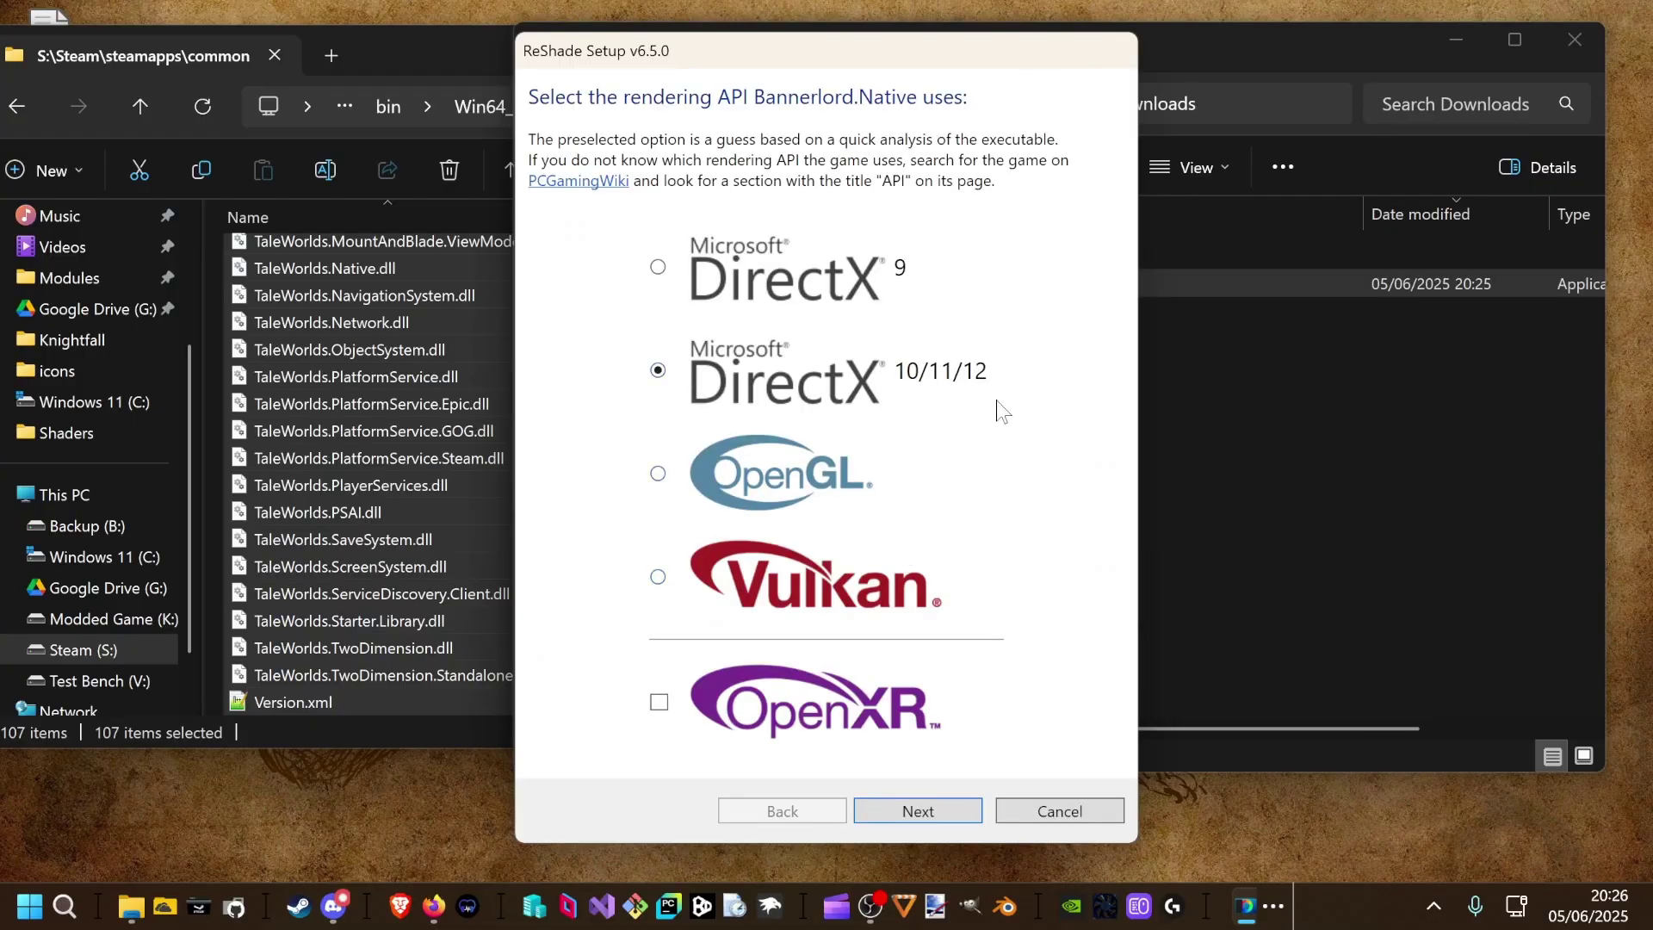
click(917, 811)
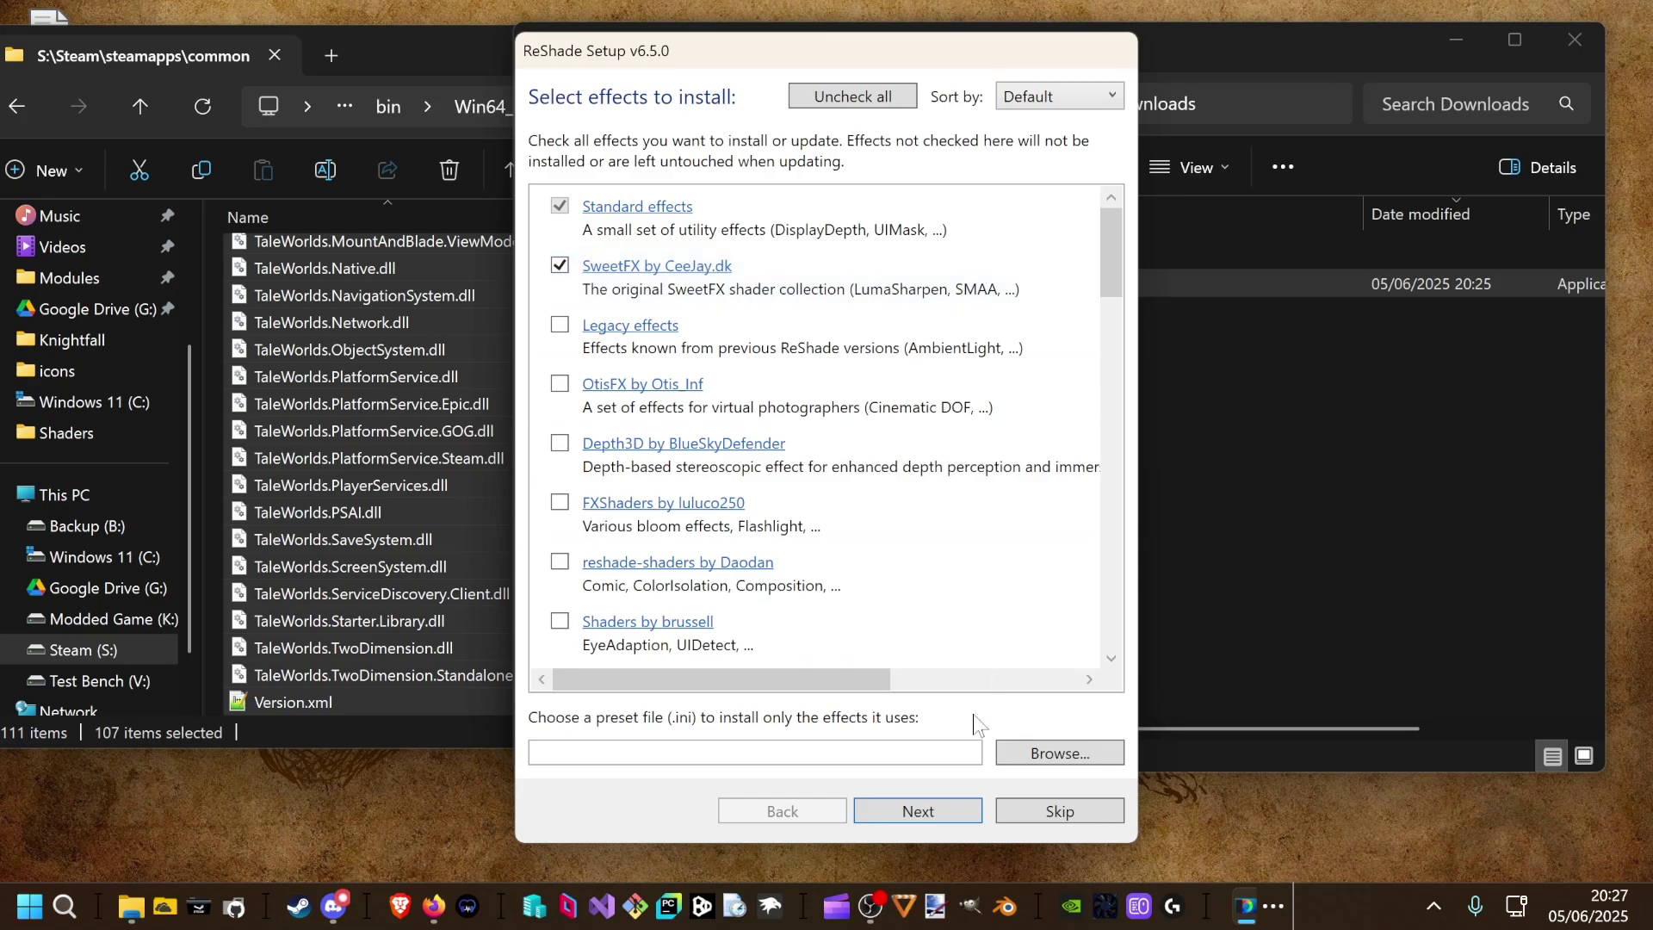
Install the preselected Standard effects and SweetFX by CeeJay.dk packages without a preset file, and finish the ReShade setup.
scroll(885, 366, down, 5)
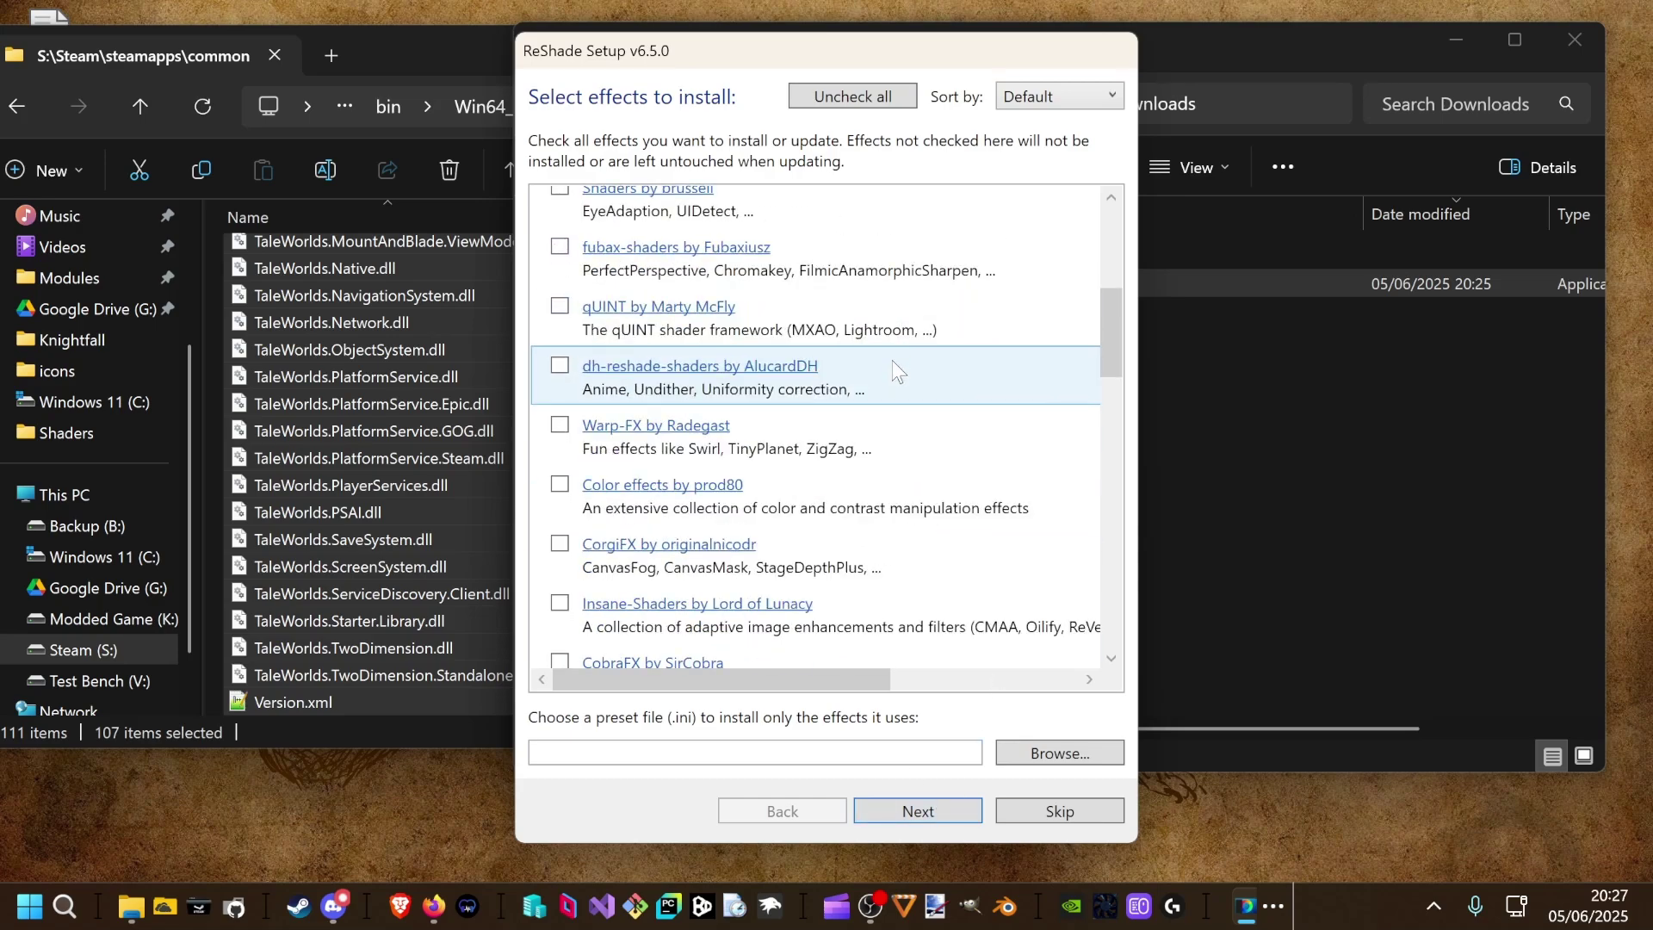
scroll(885, 366, up, 5)
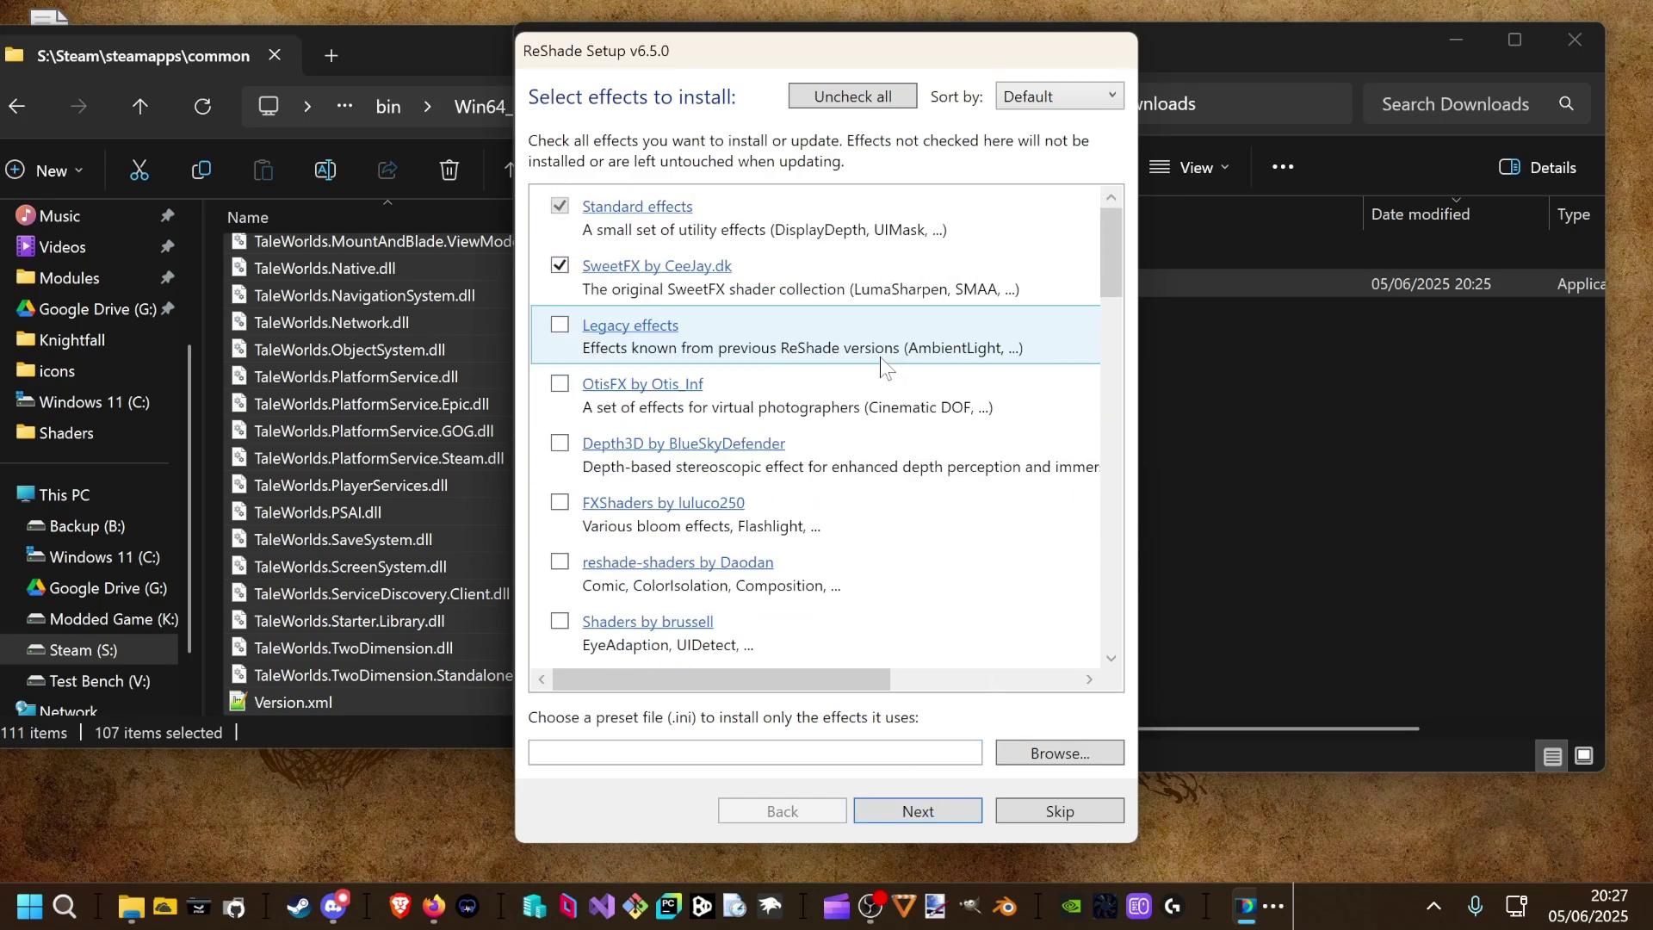
click(926, 807)
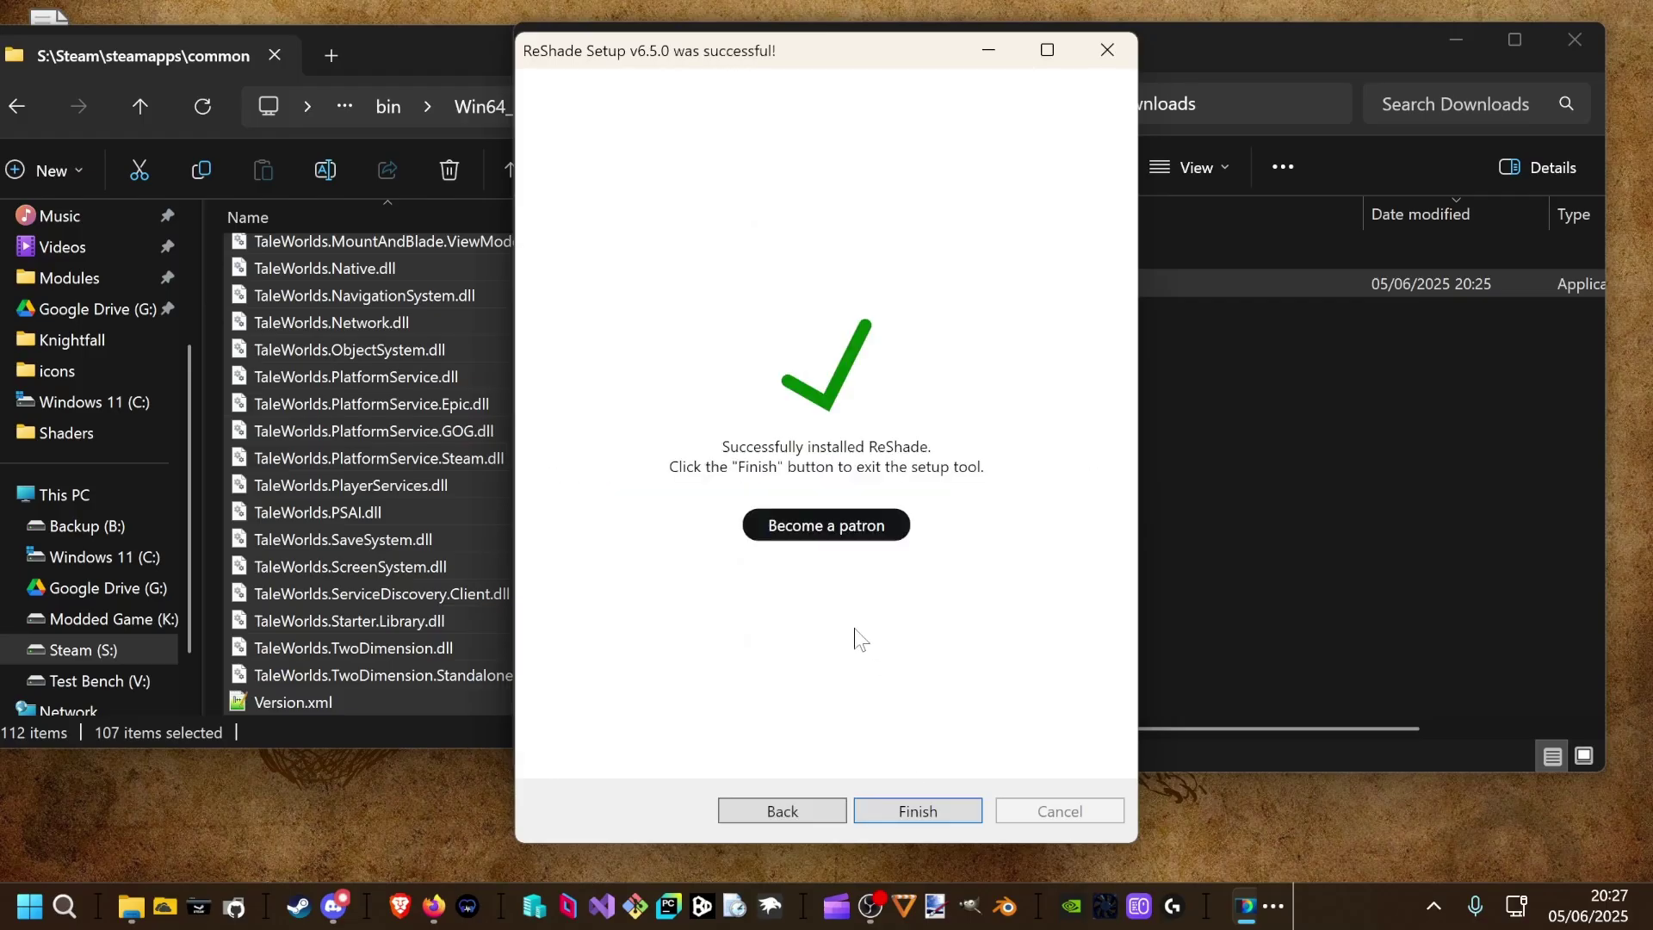
click(898, 813)
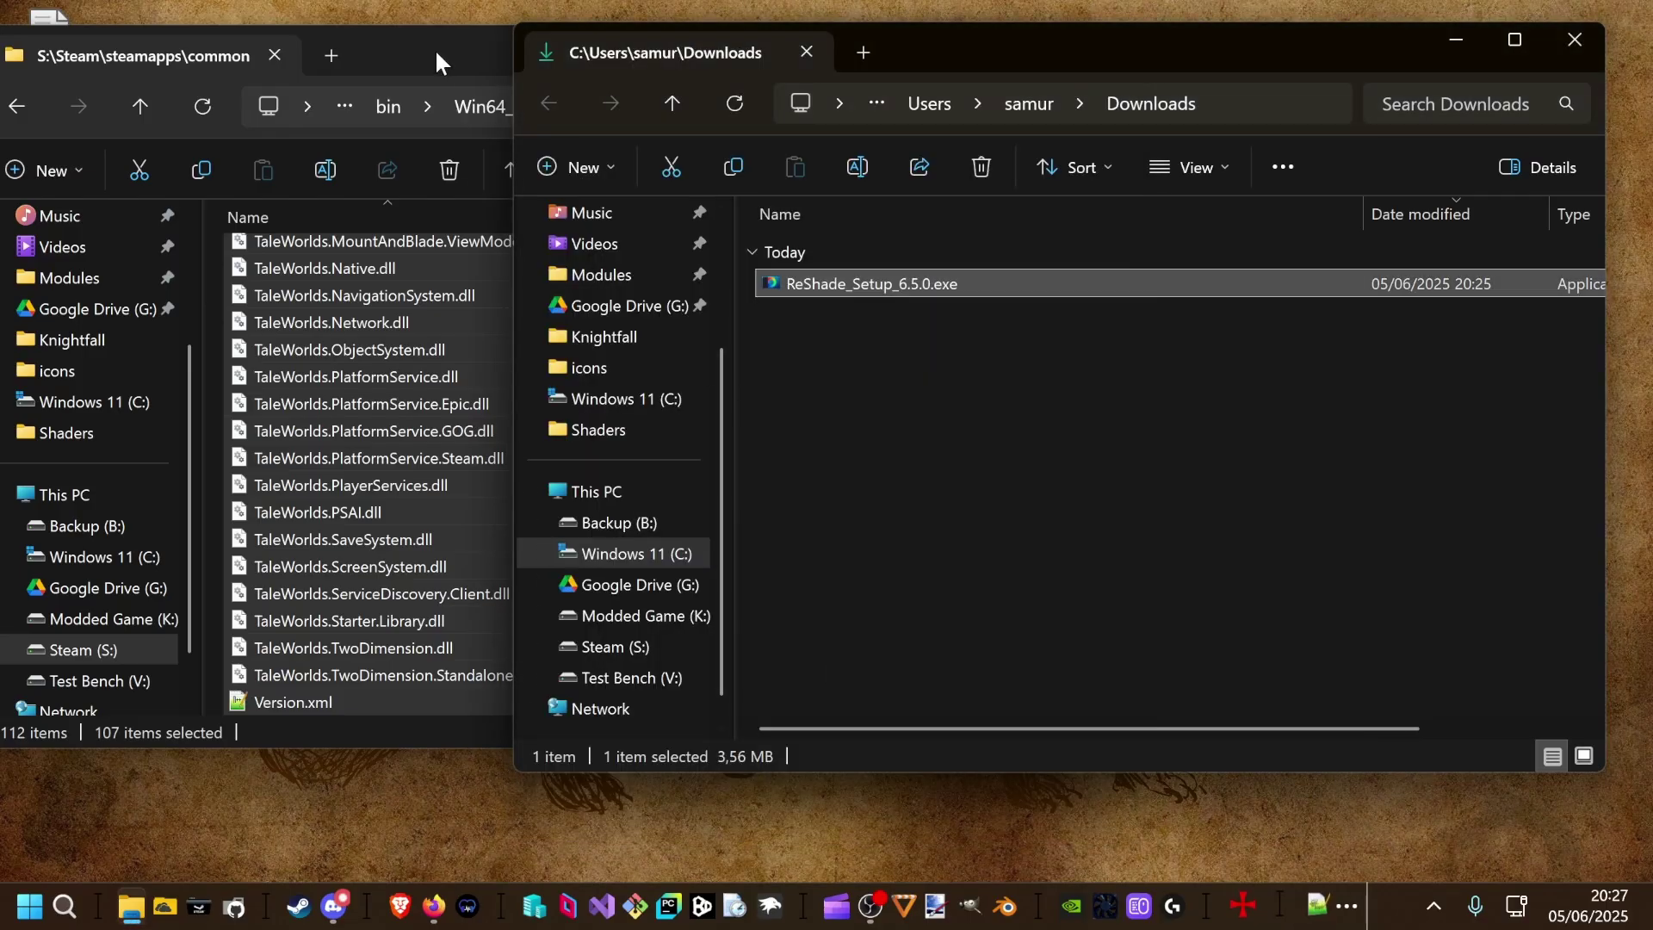
Cut dxgi.dll, ReShade.log, ReShade.ini, ReShadePreset.ini and the reshade-shaders folder from the game's Win64_Shipping_Client folder and close both File Explorer windows.
click(435, 49)
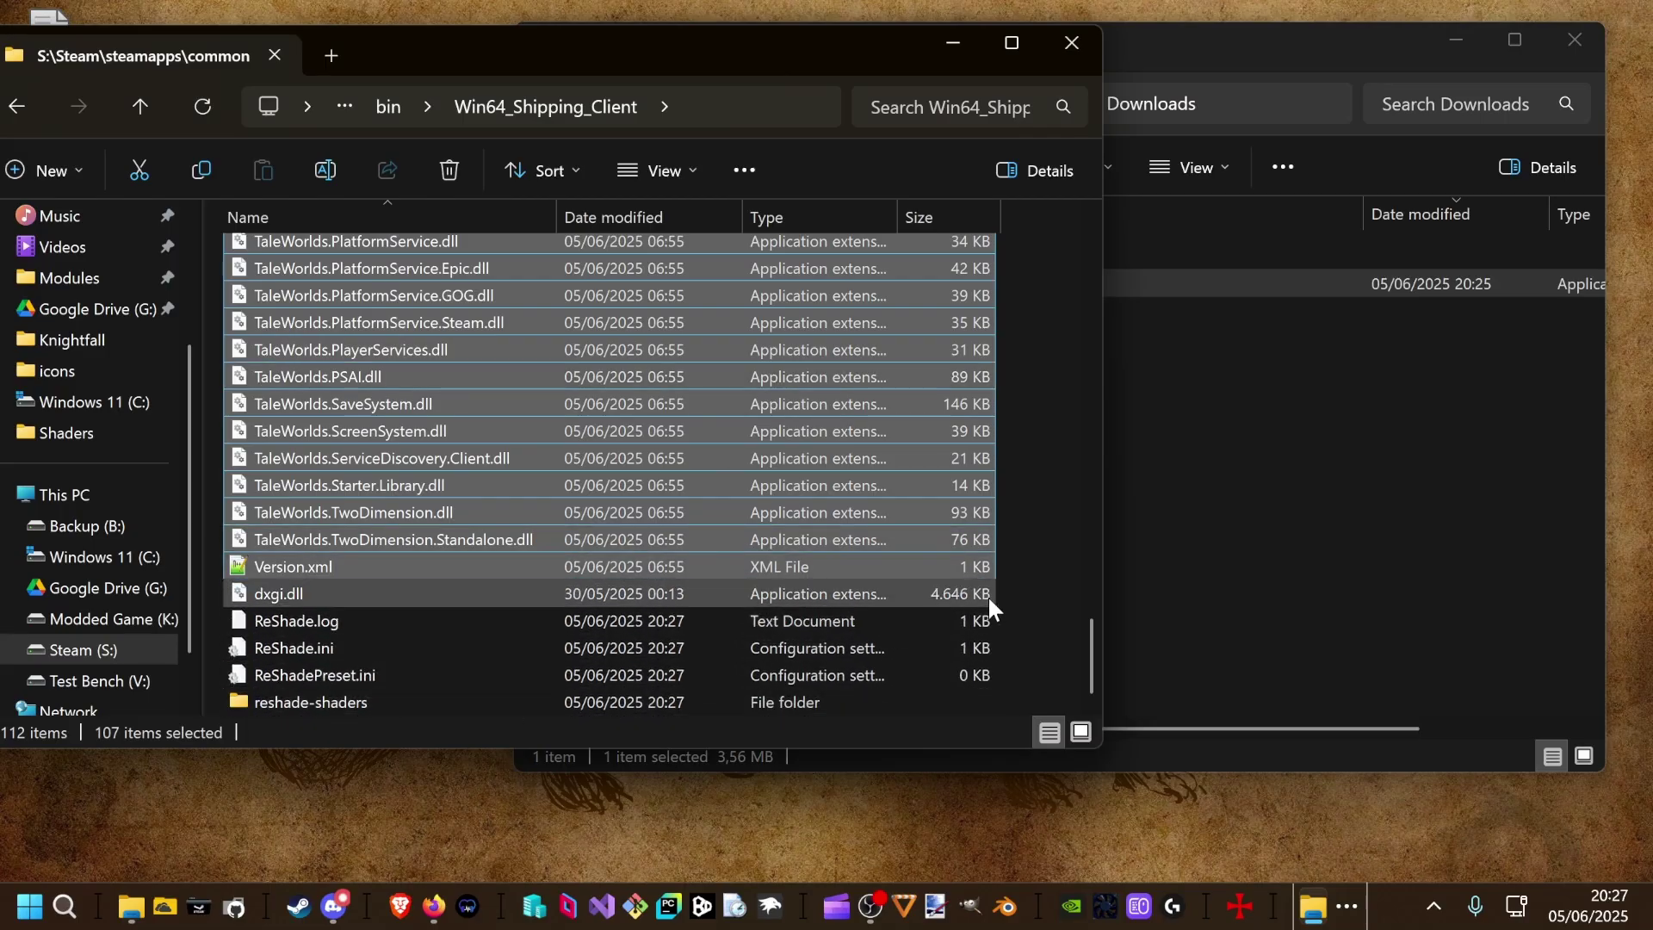
drag(1032, 600, 822, 704)
right_click(468, 620)
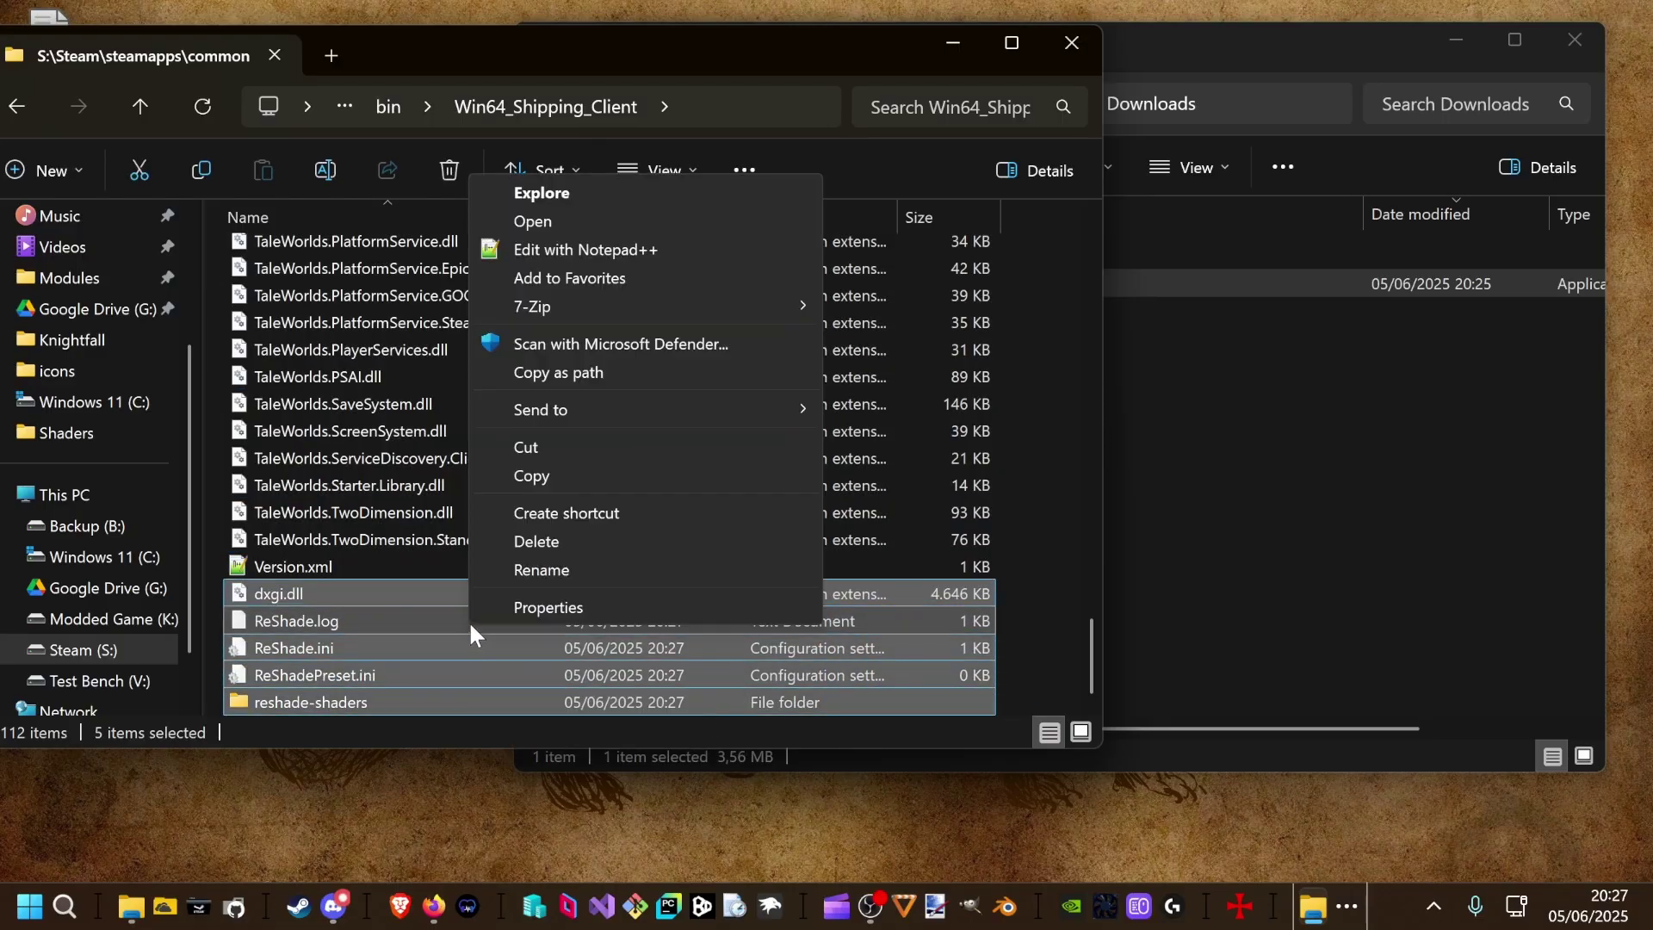
click(542, 447)
click(1072, 42)
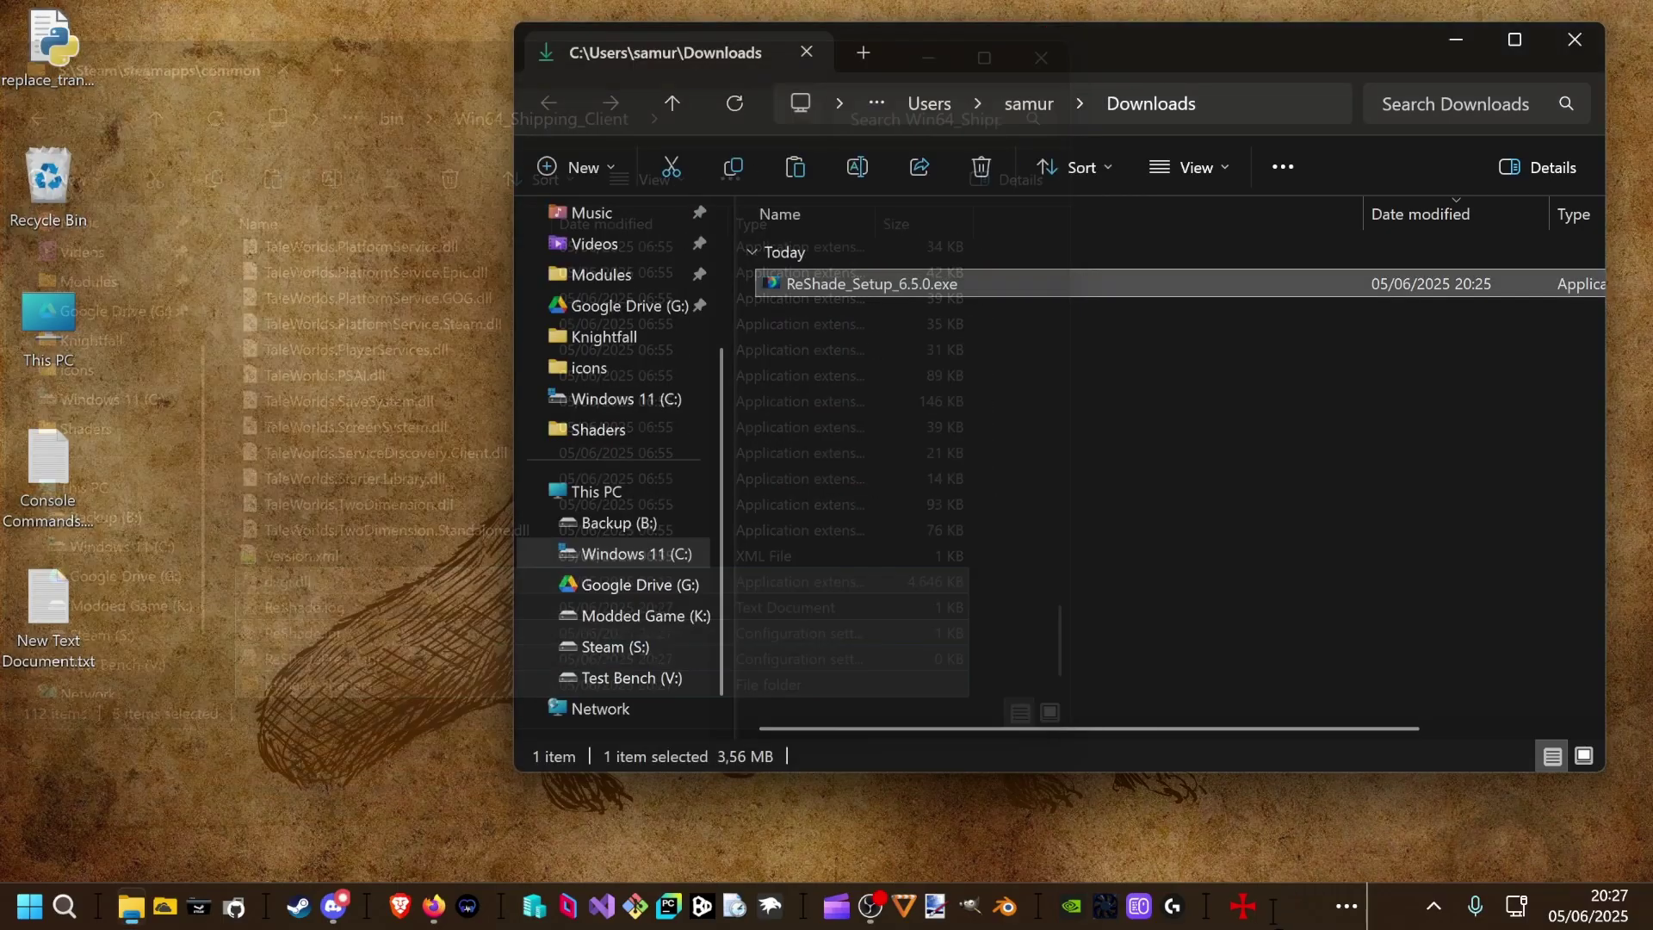
click(1578, 39)
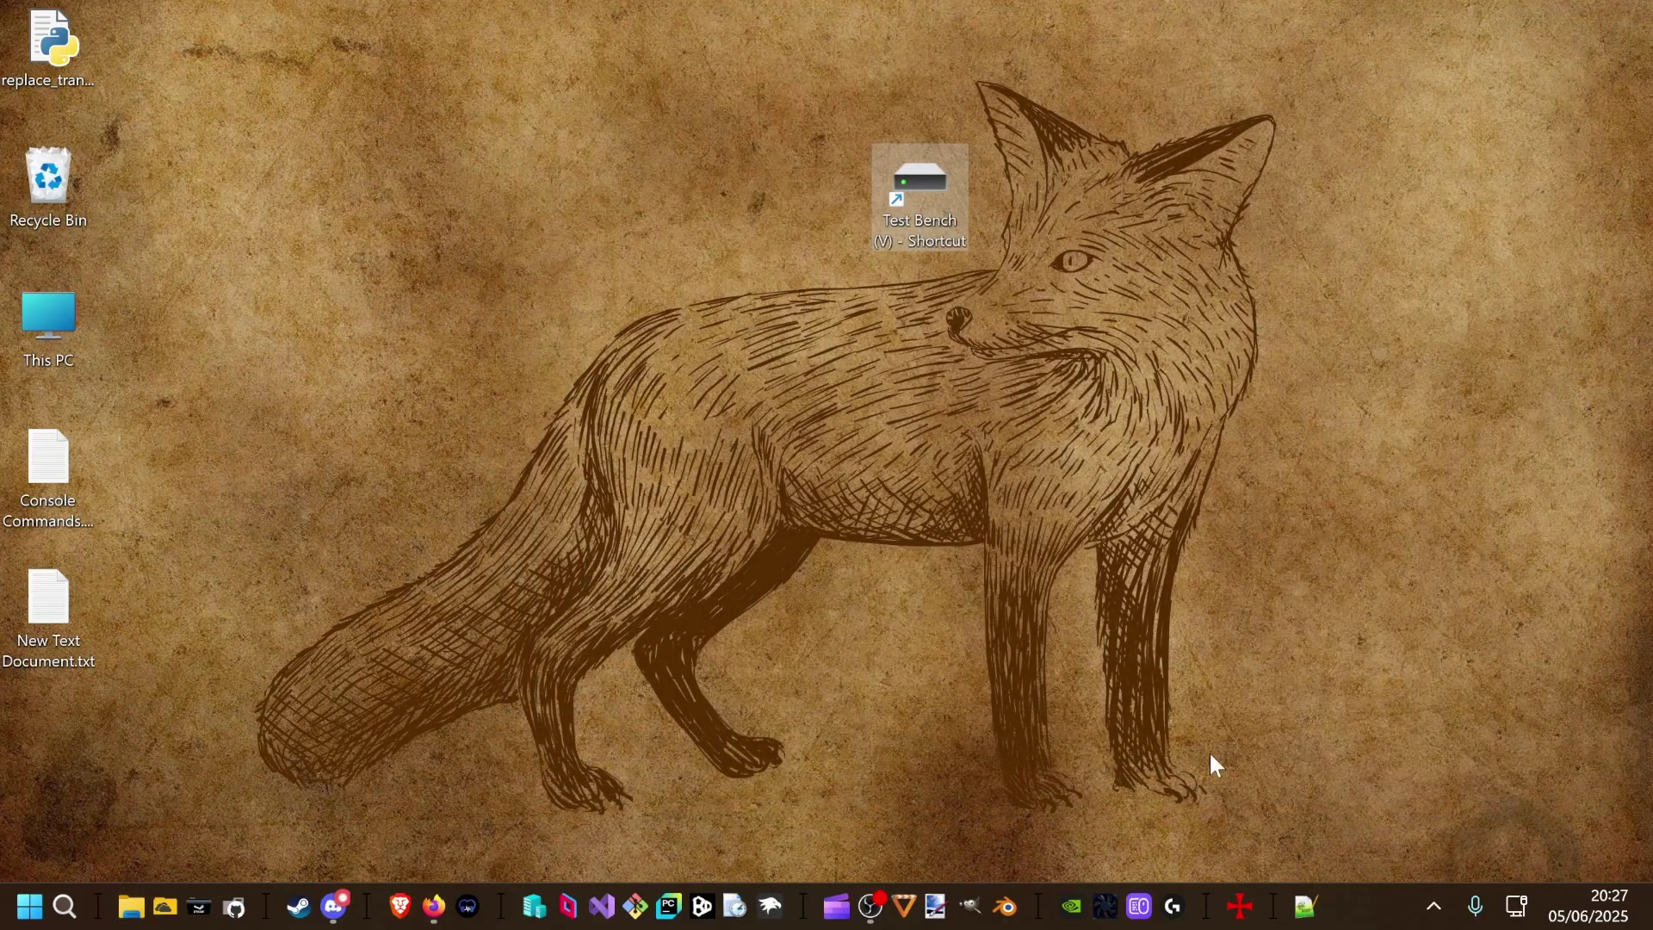
Switch to Mod Organizer, open The Real Slim Shader's mod folder in Explorer, and paste the cut ReShade files into Root\bin\Win64_Shipping_Client.
click(1340, 905)
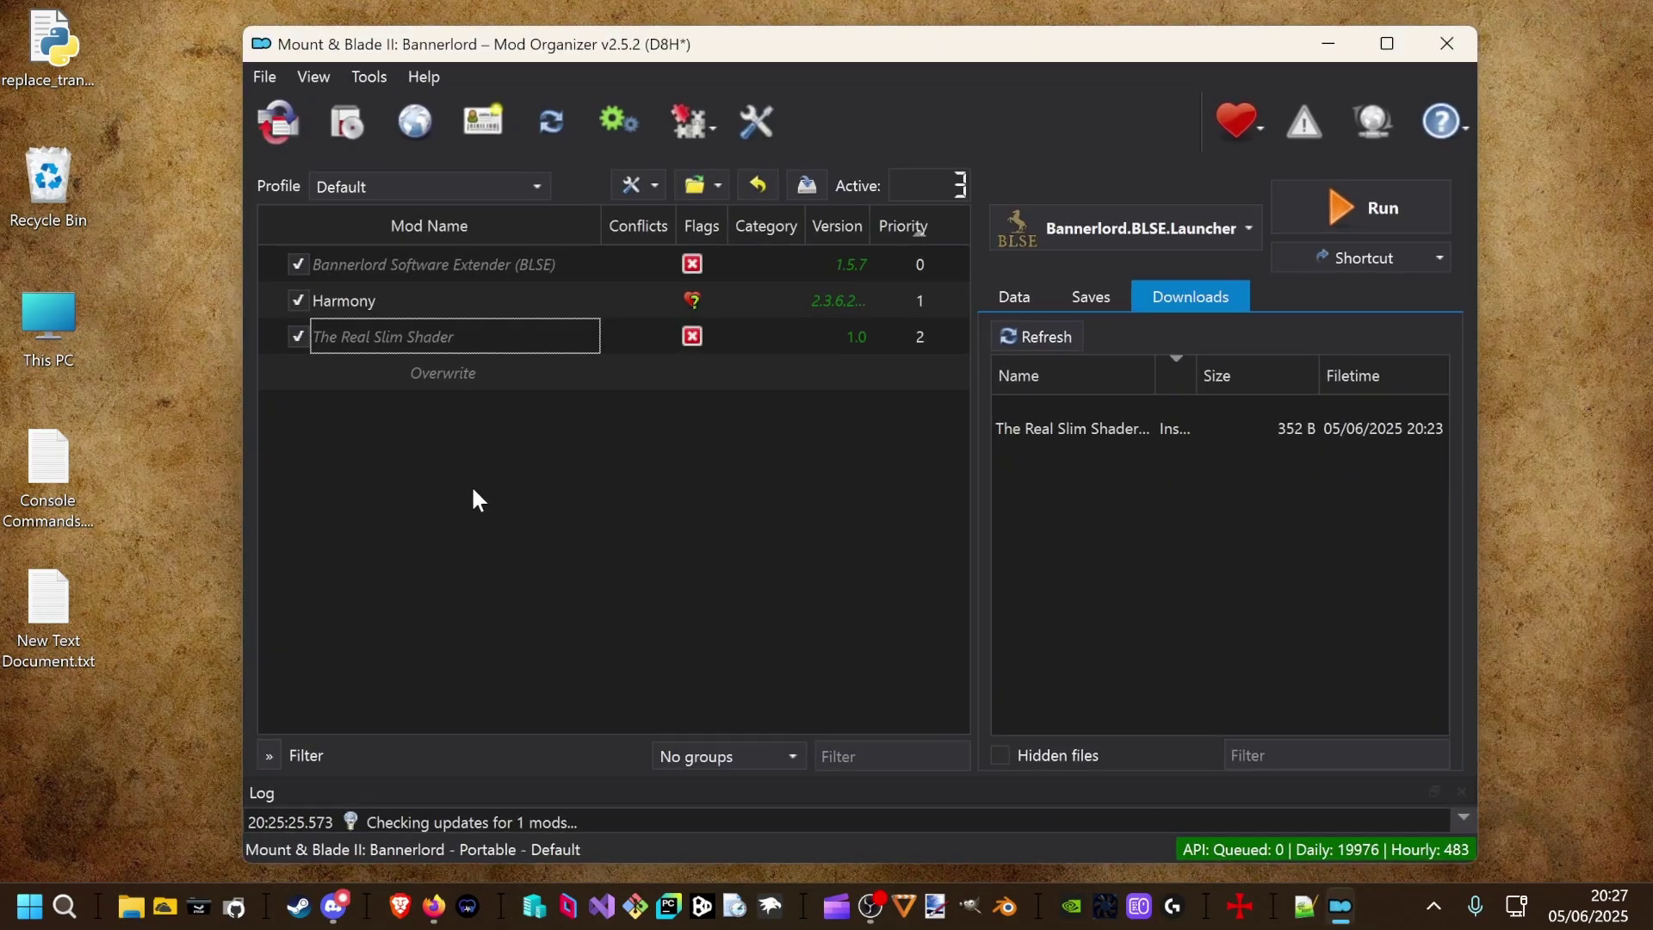
click(384, 324)
right_click(384, 327)
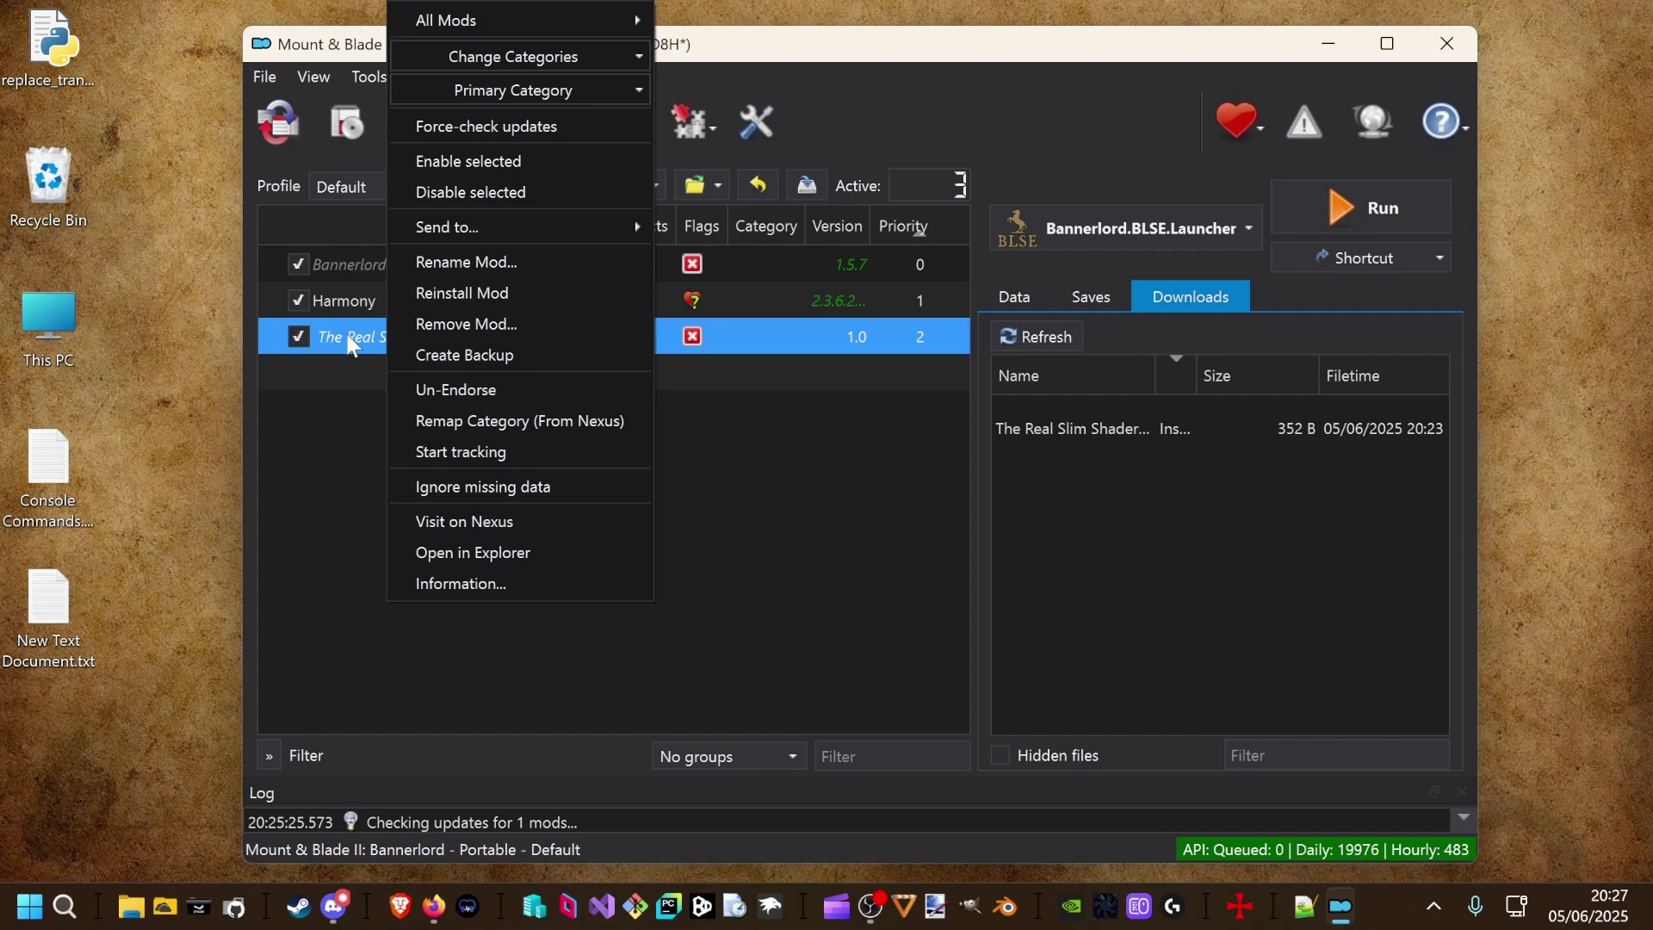
click(504, 547)
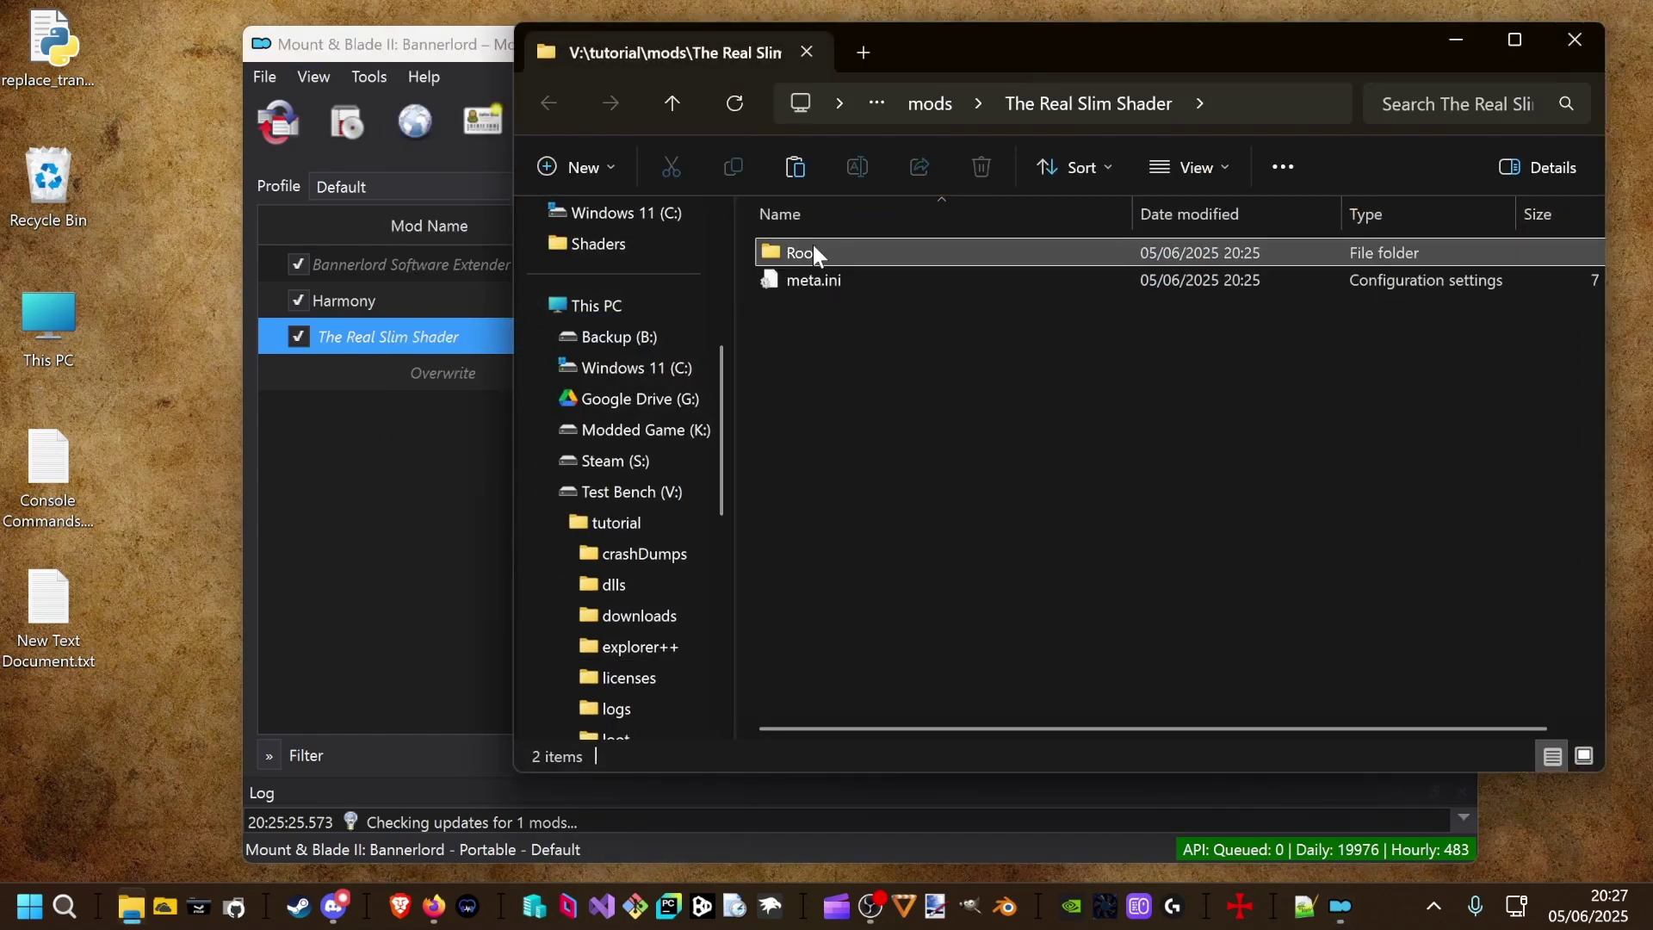
double_click(812, 249)
double_click(828, 254)
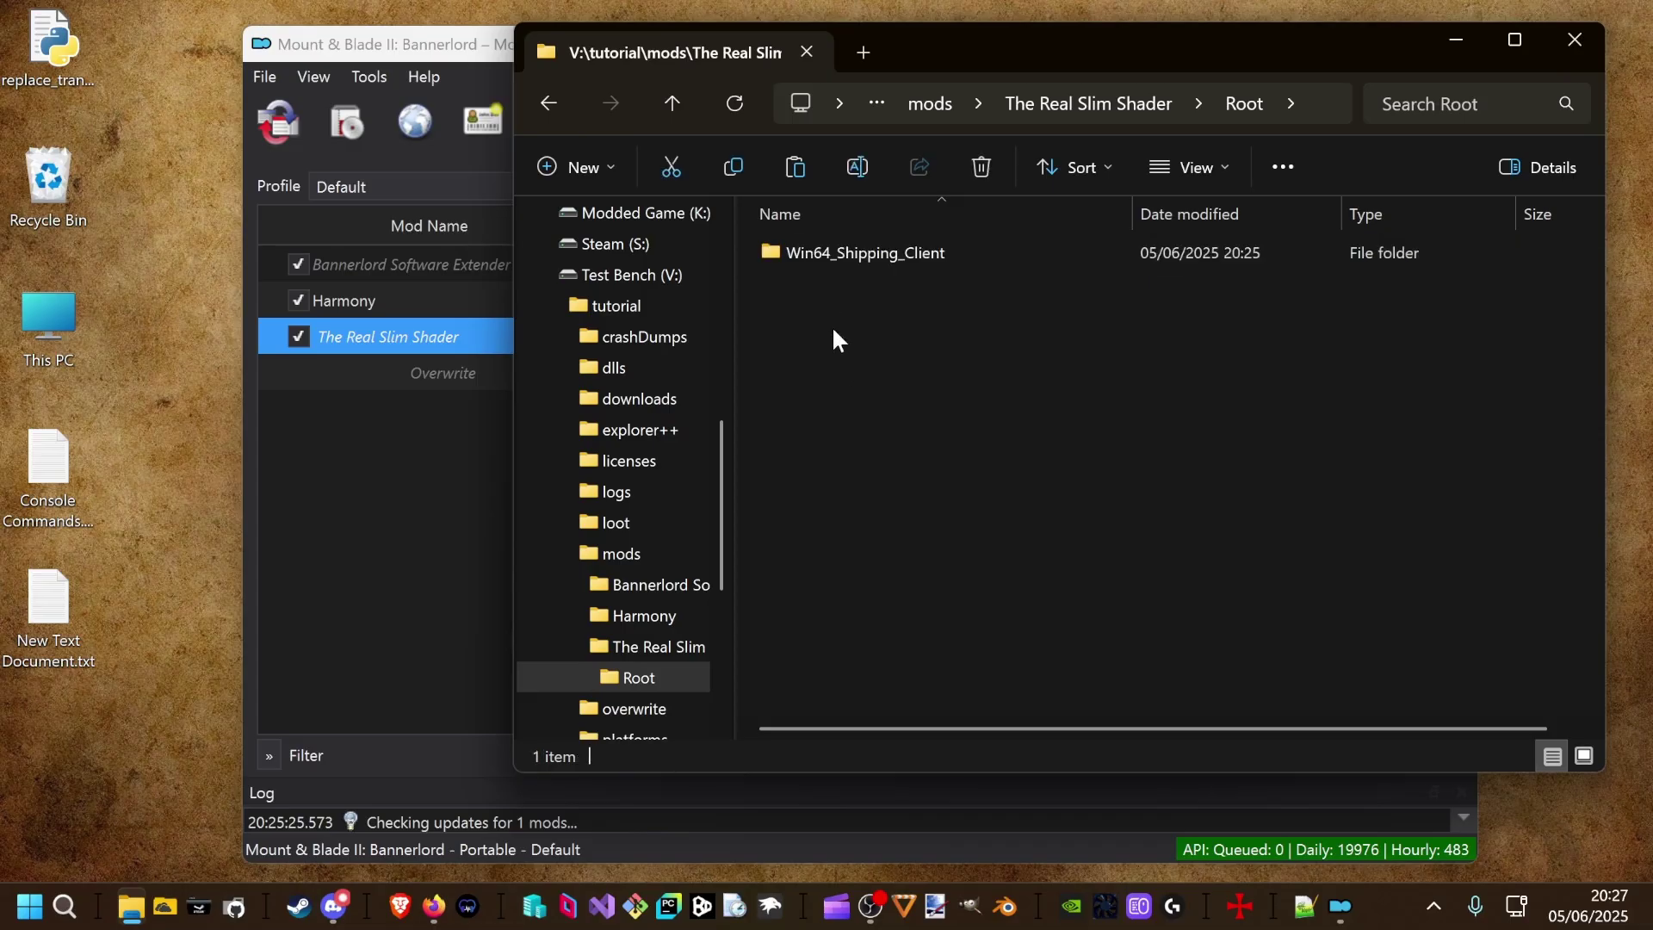
double_click(839, 255)
right_click(893, 453)
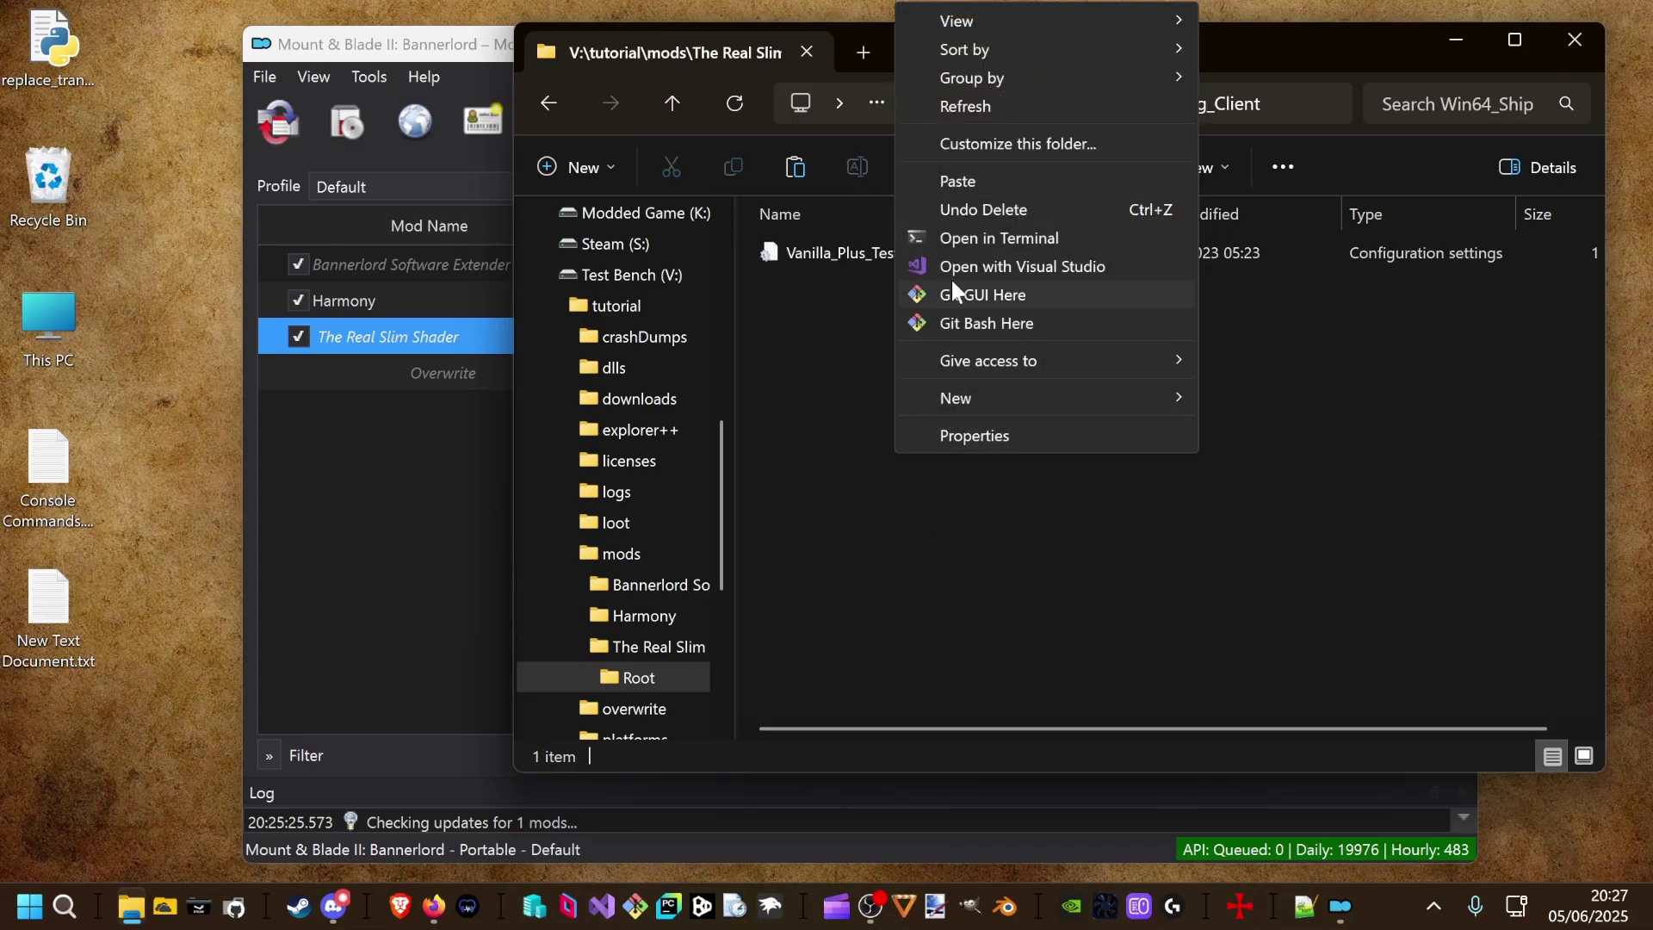
click(957, 181)
click(926, 516)
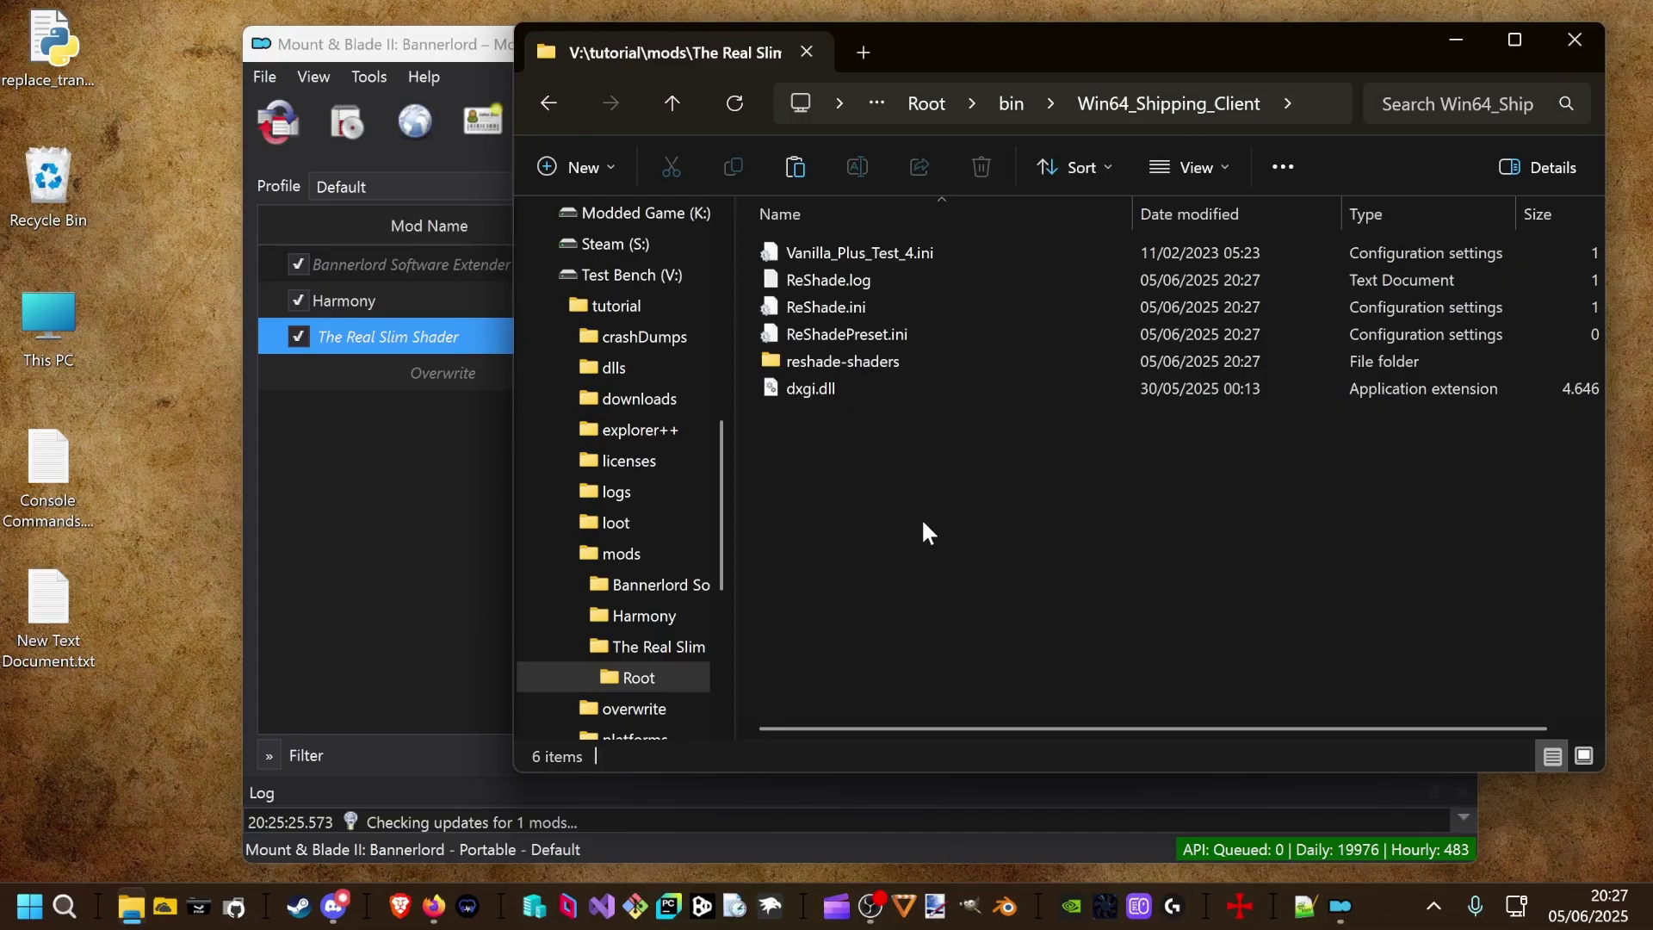
Open Vanilla_Plus_Test_4.ini in Notepad++, copy all of its preset settings, and close the editor.
click(854, 252)
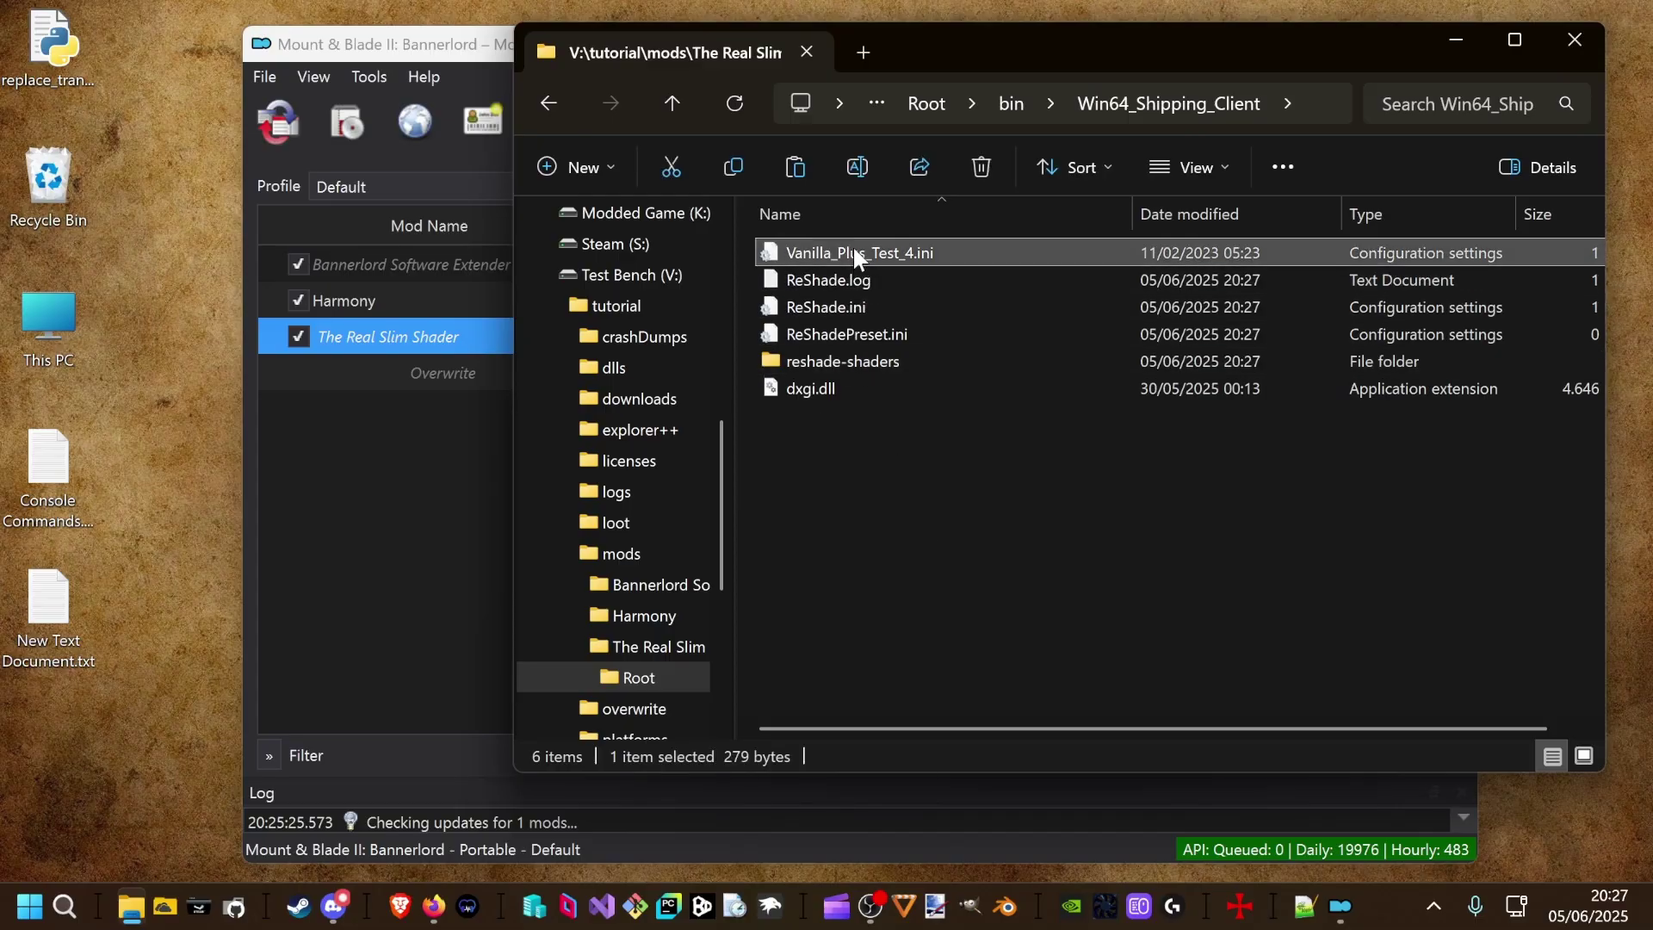
right_click(854, 253)
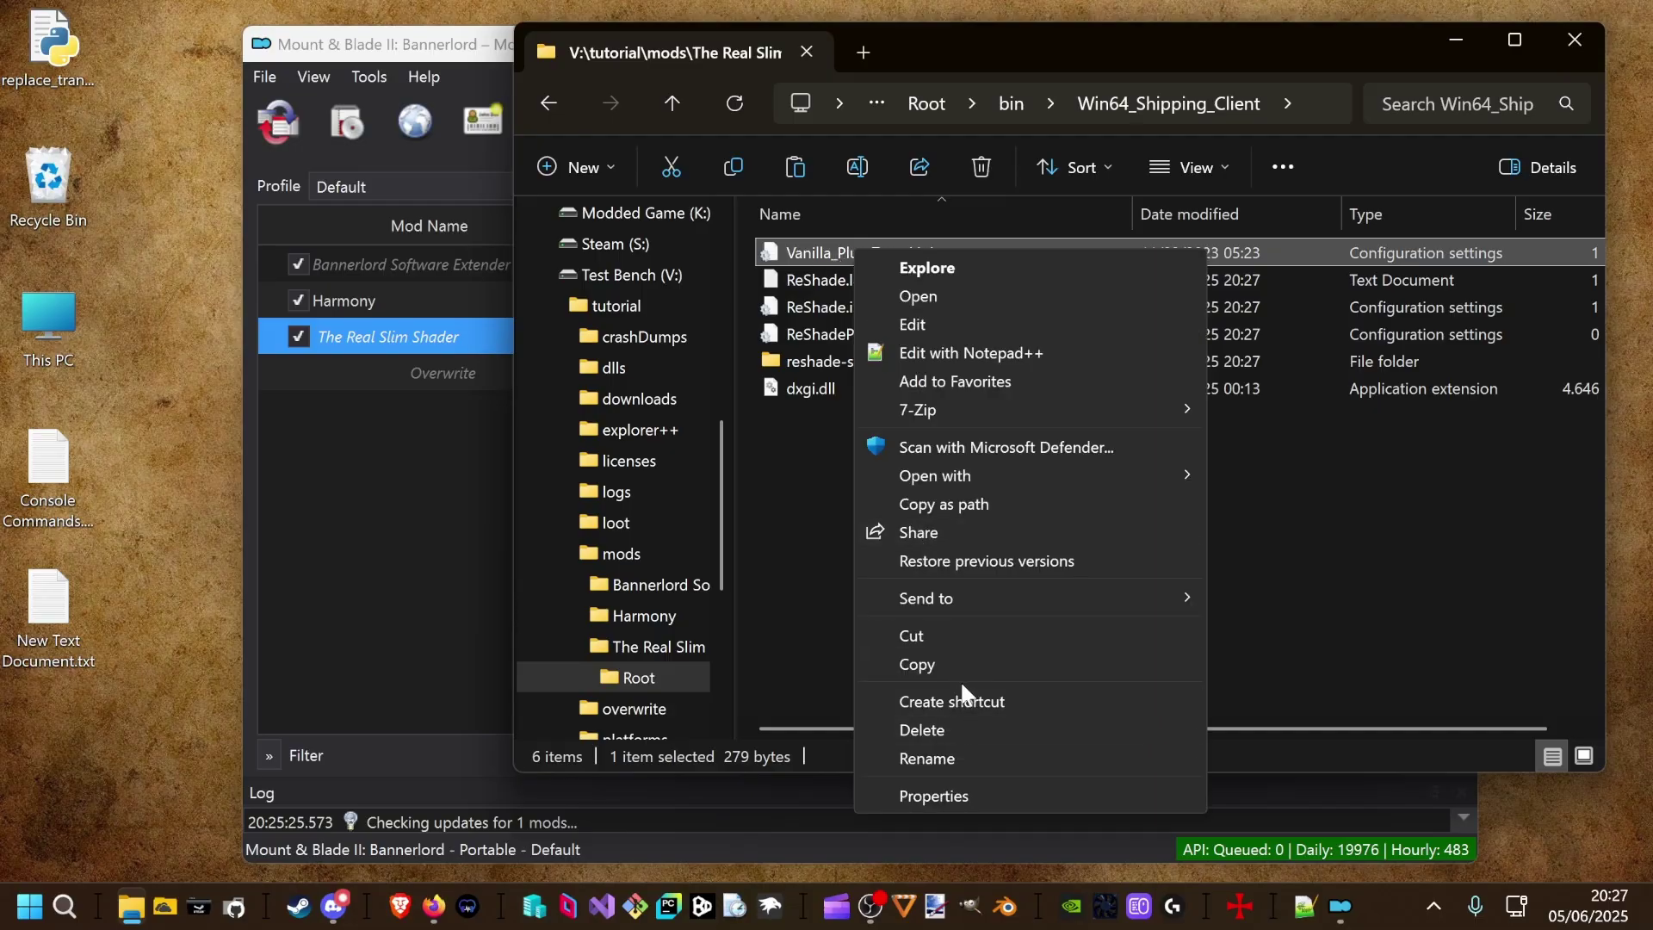
click(961, 352)
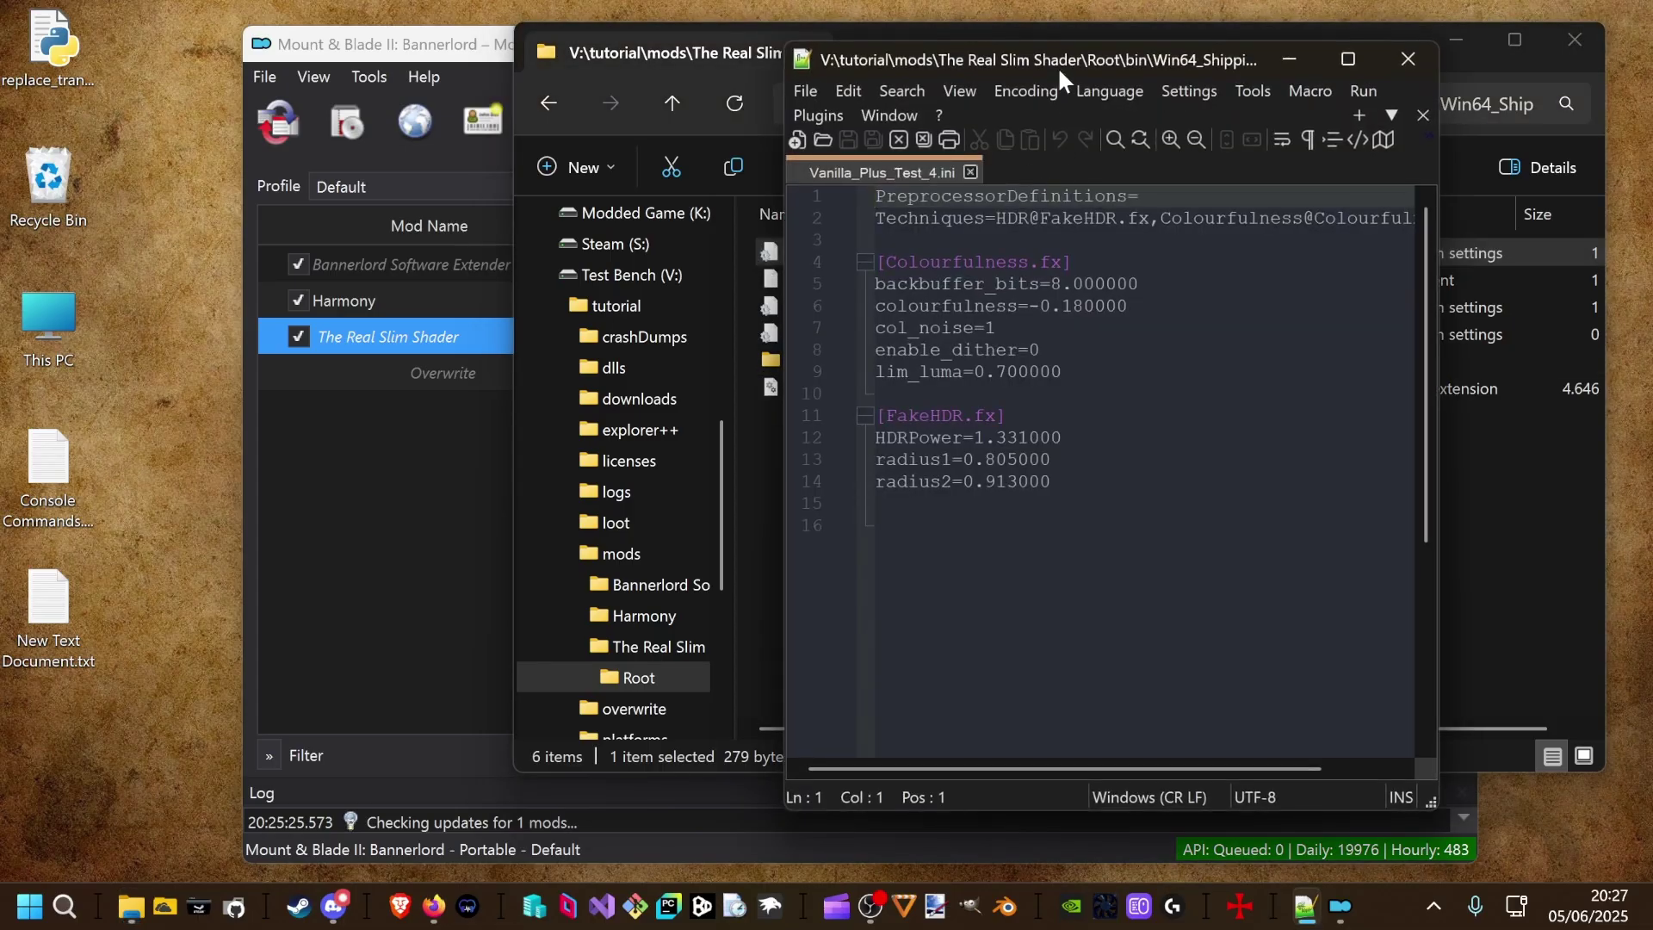
drag(1056, 58, 1257, 52)
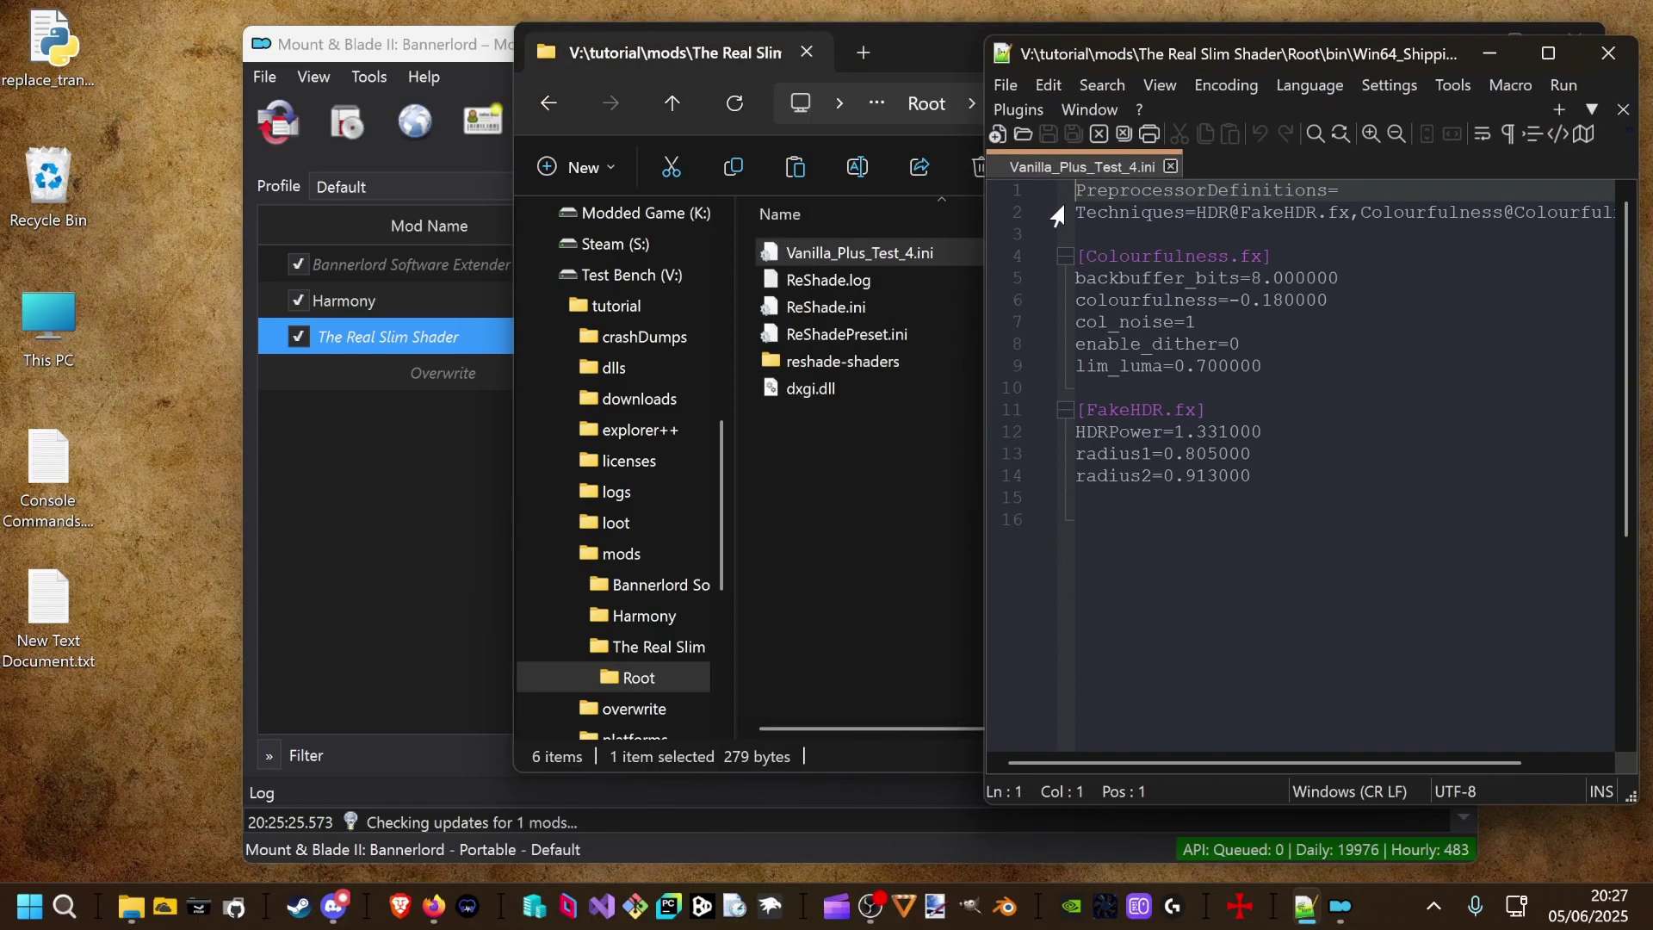
drag(1075, 189, 1251, 475)
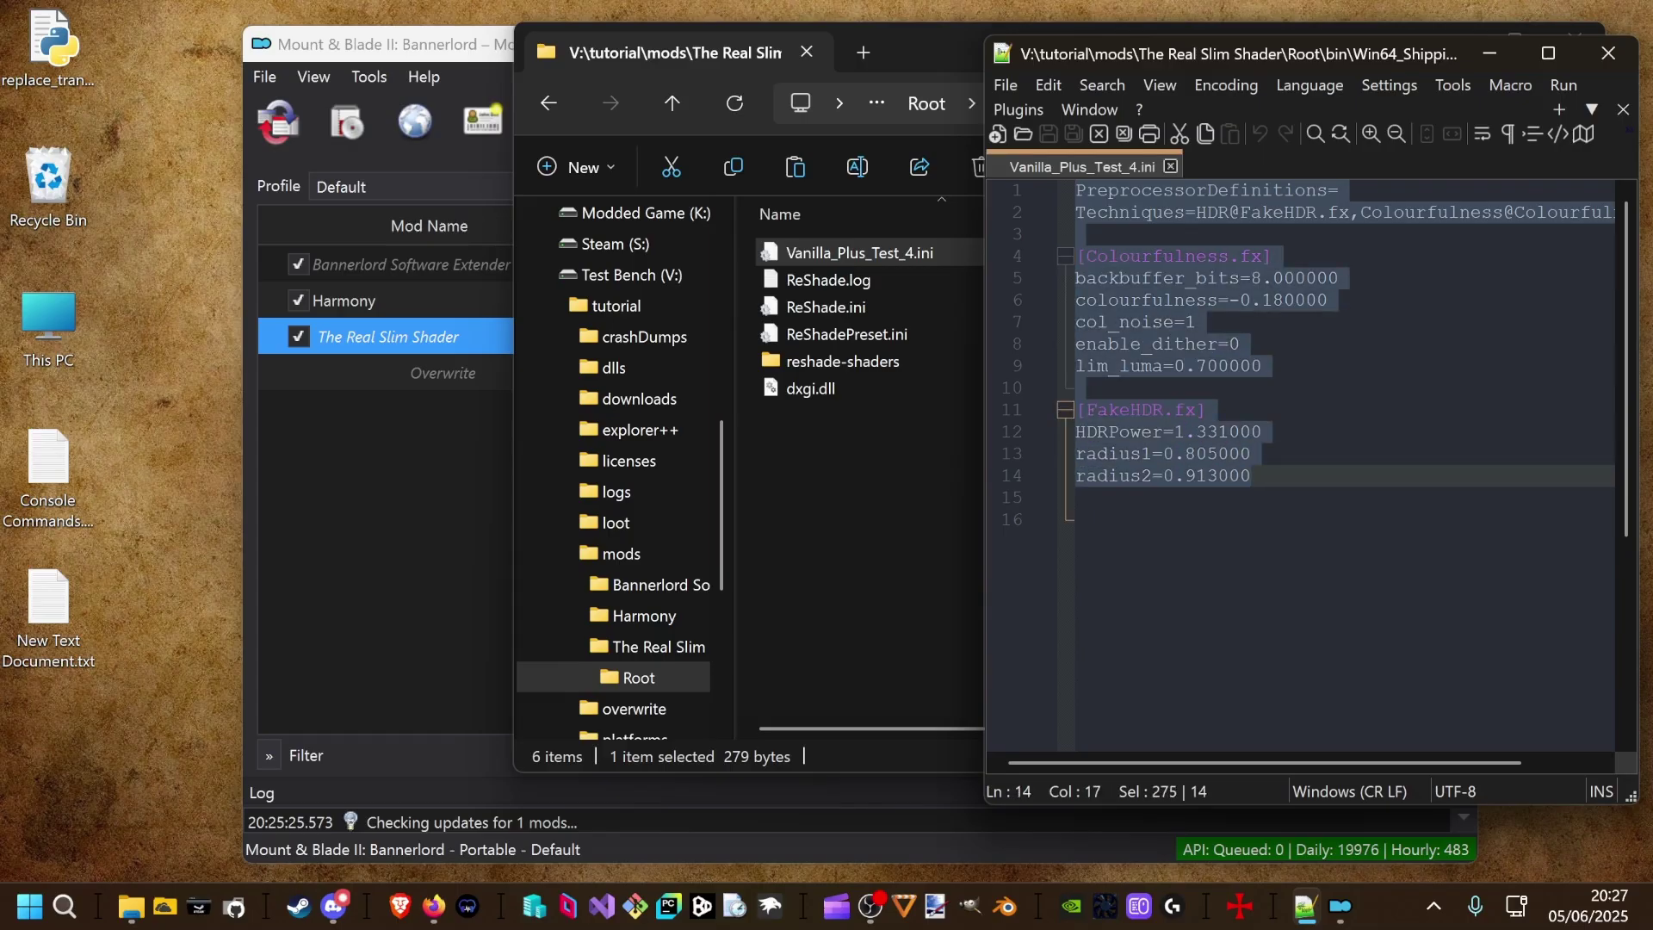
right_click(1134, 203)
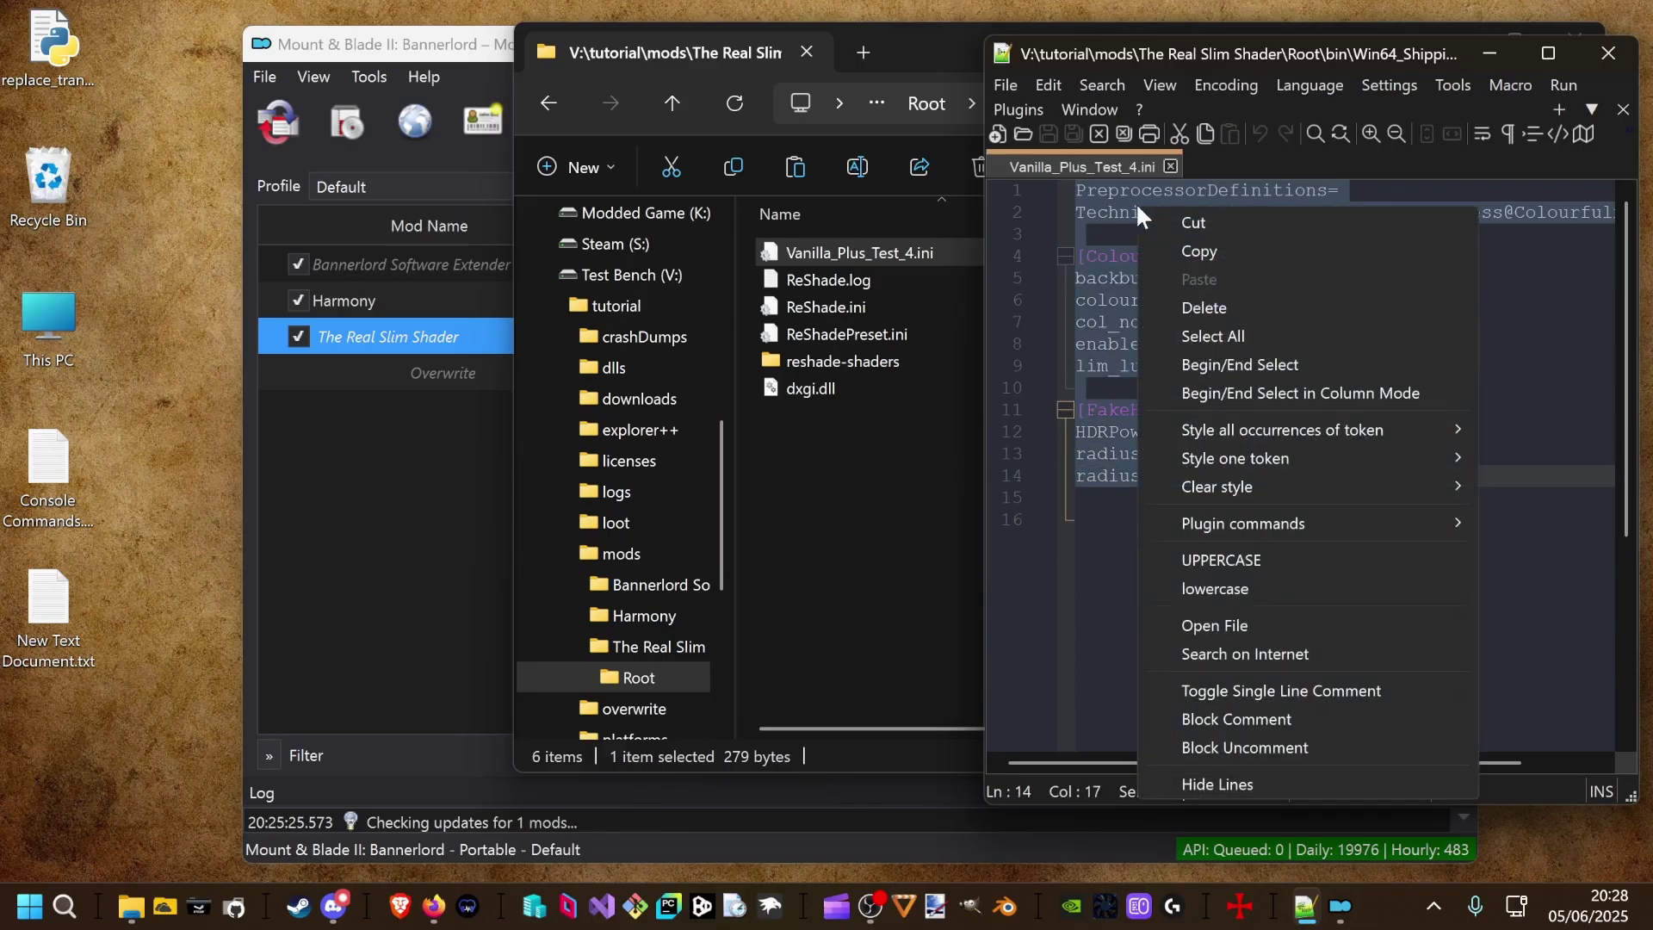
click(1212, 250)
click(1167, 165)
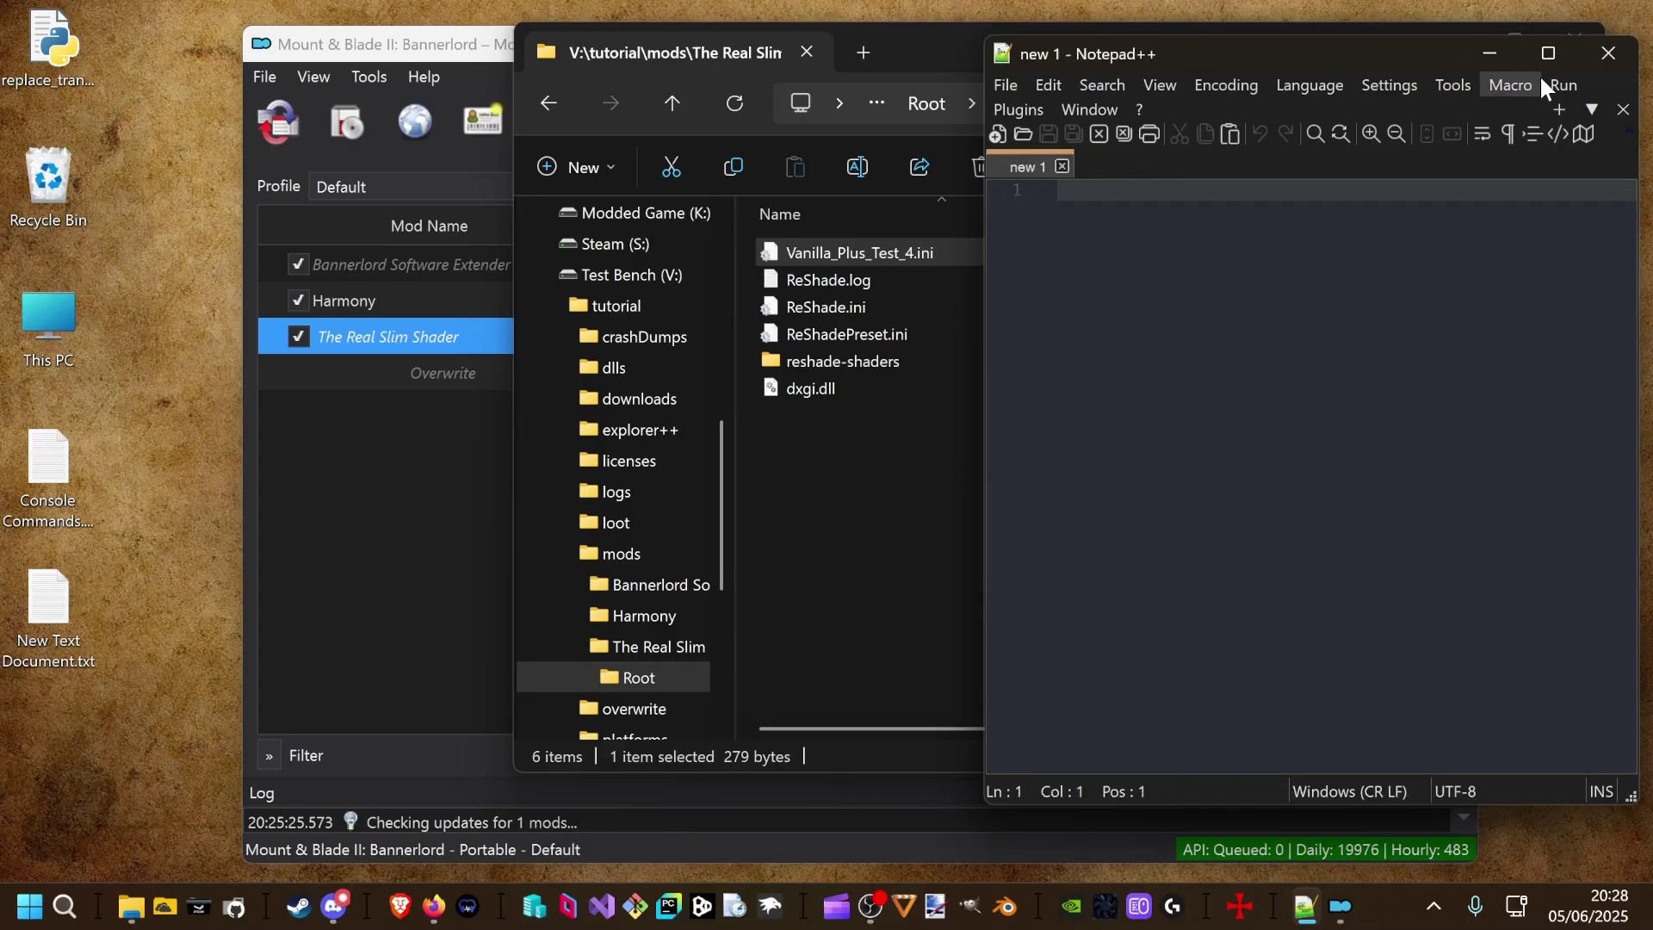
click(1606, 54)
click(962, 478)
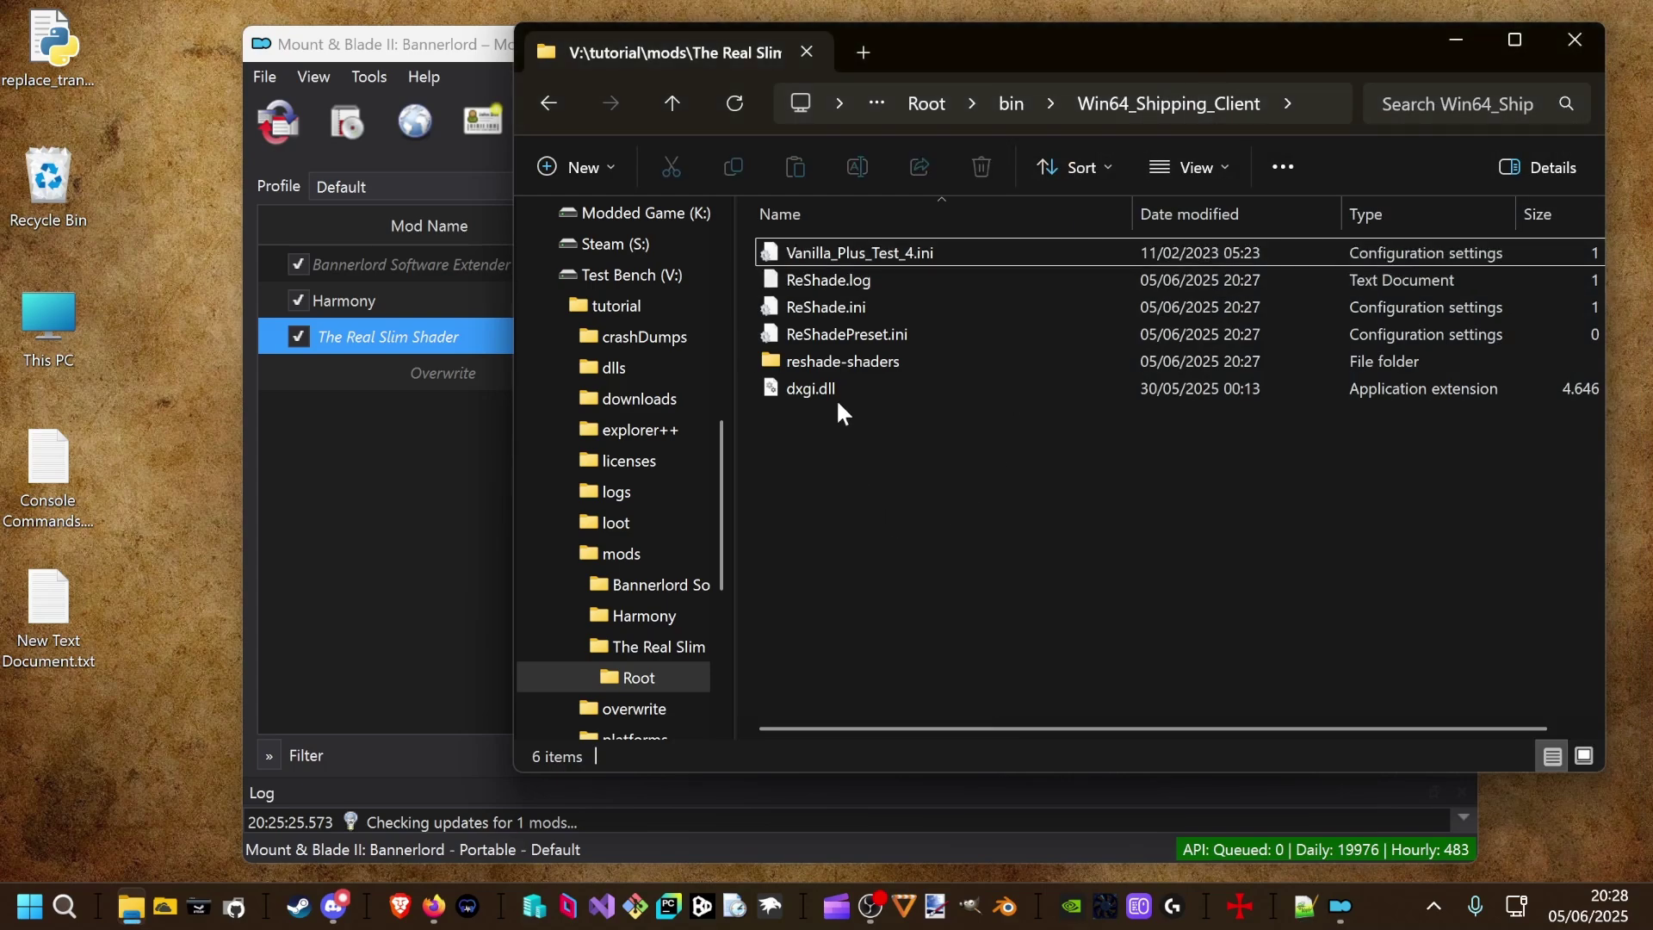
Paste the copied preset settings into the empty ReShadePreset.ini in Notepad++, save the file, and close the editor.
click(828, 334)
right_click(828, 334)
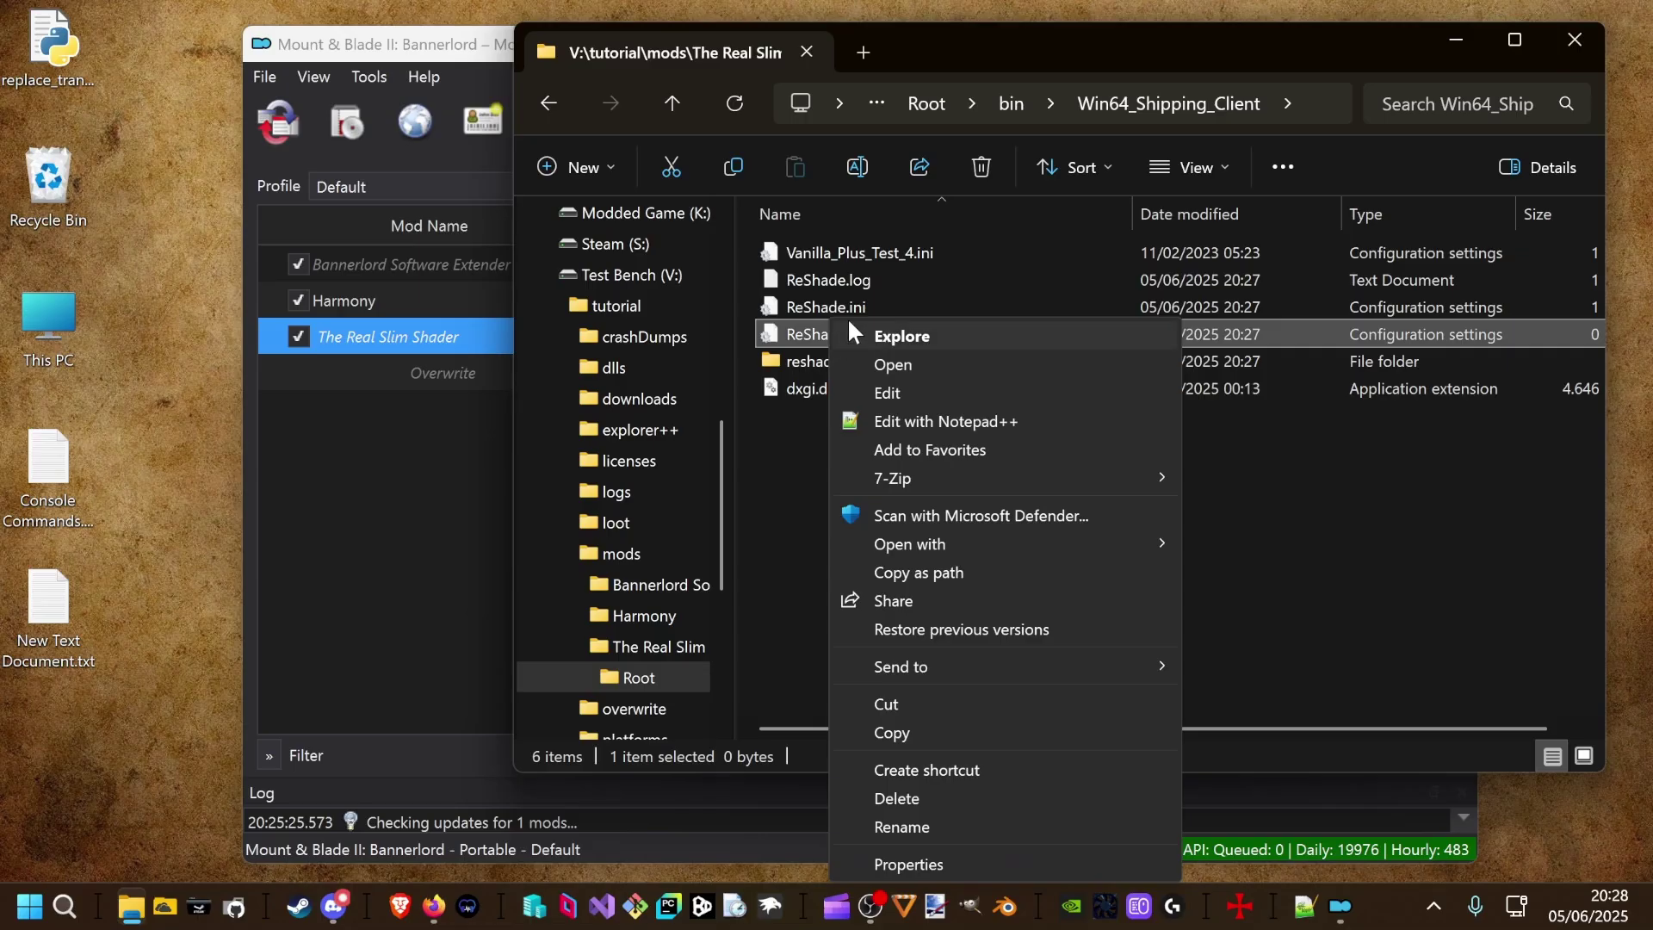
click(938, 421)
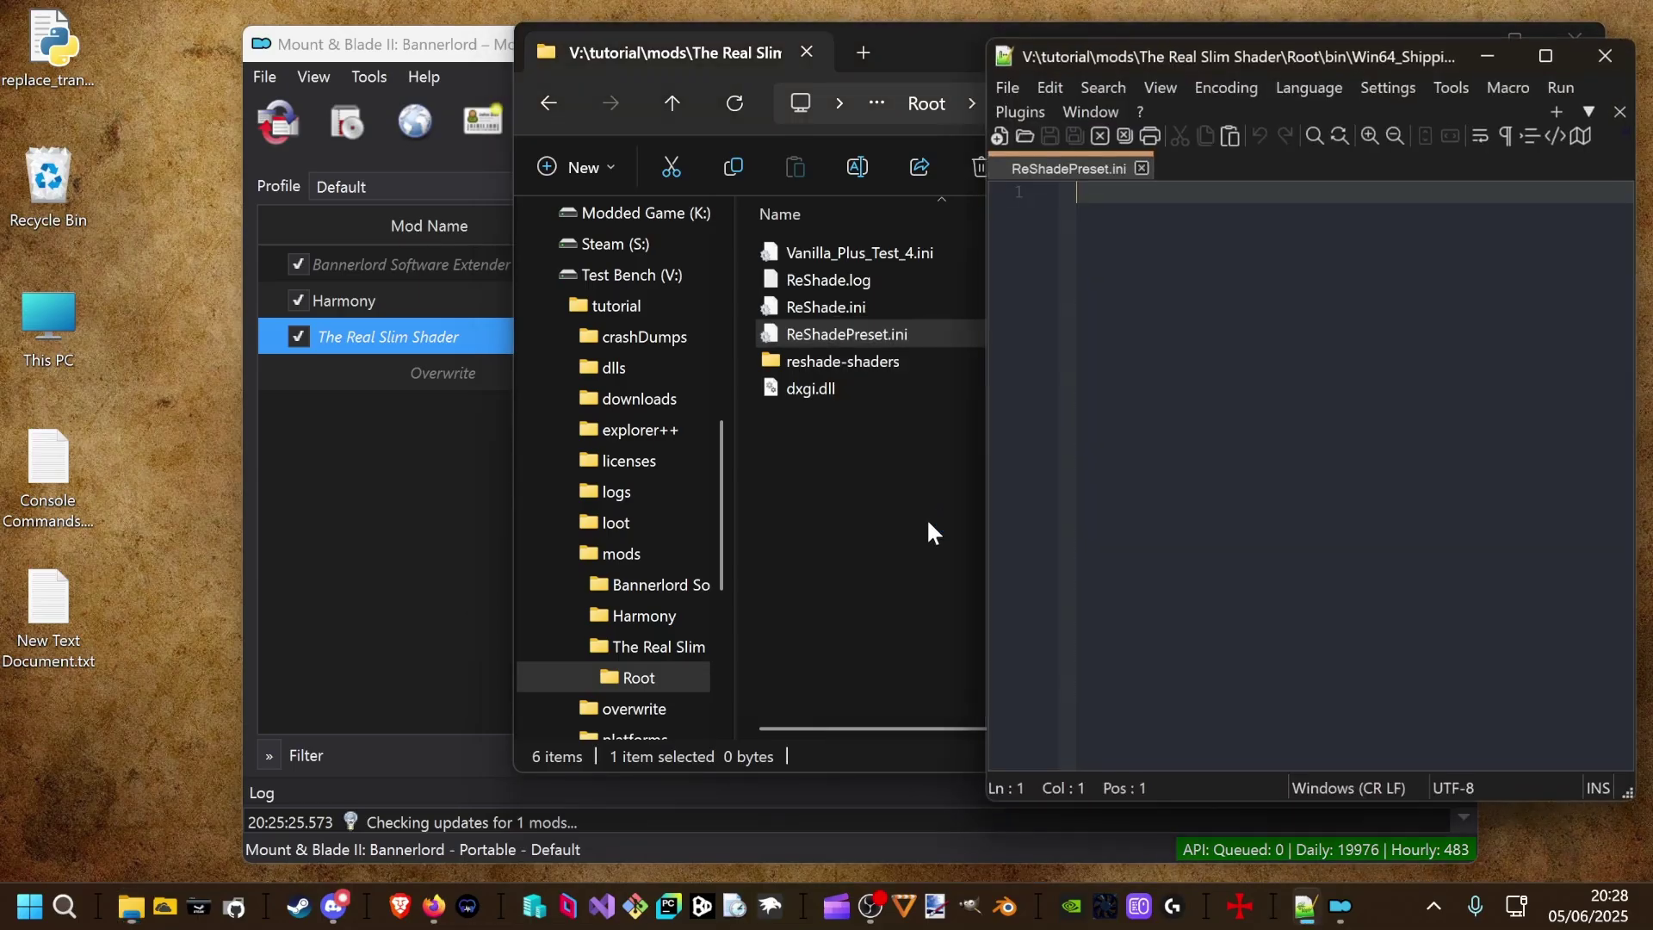
right_click(1153, 320)
click(1207, 346)
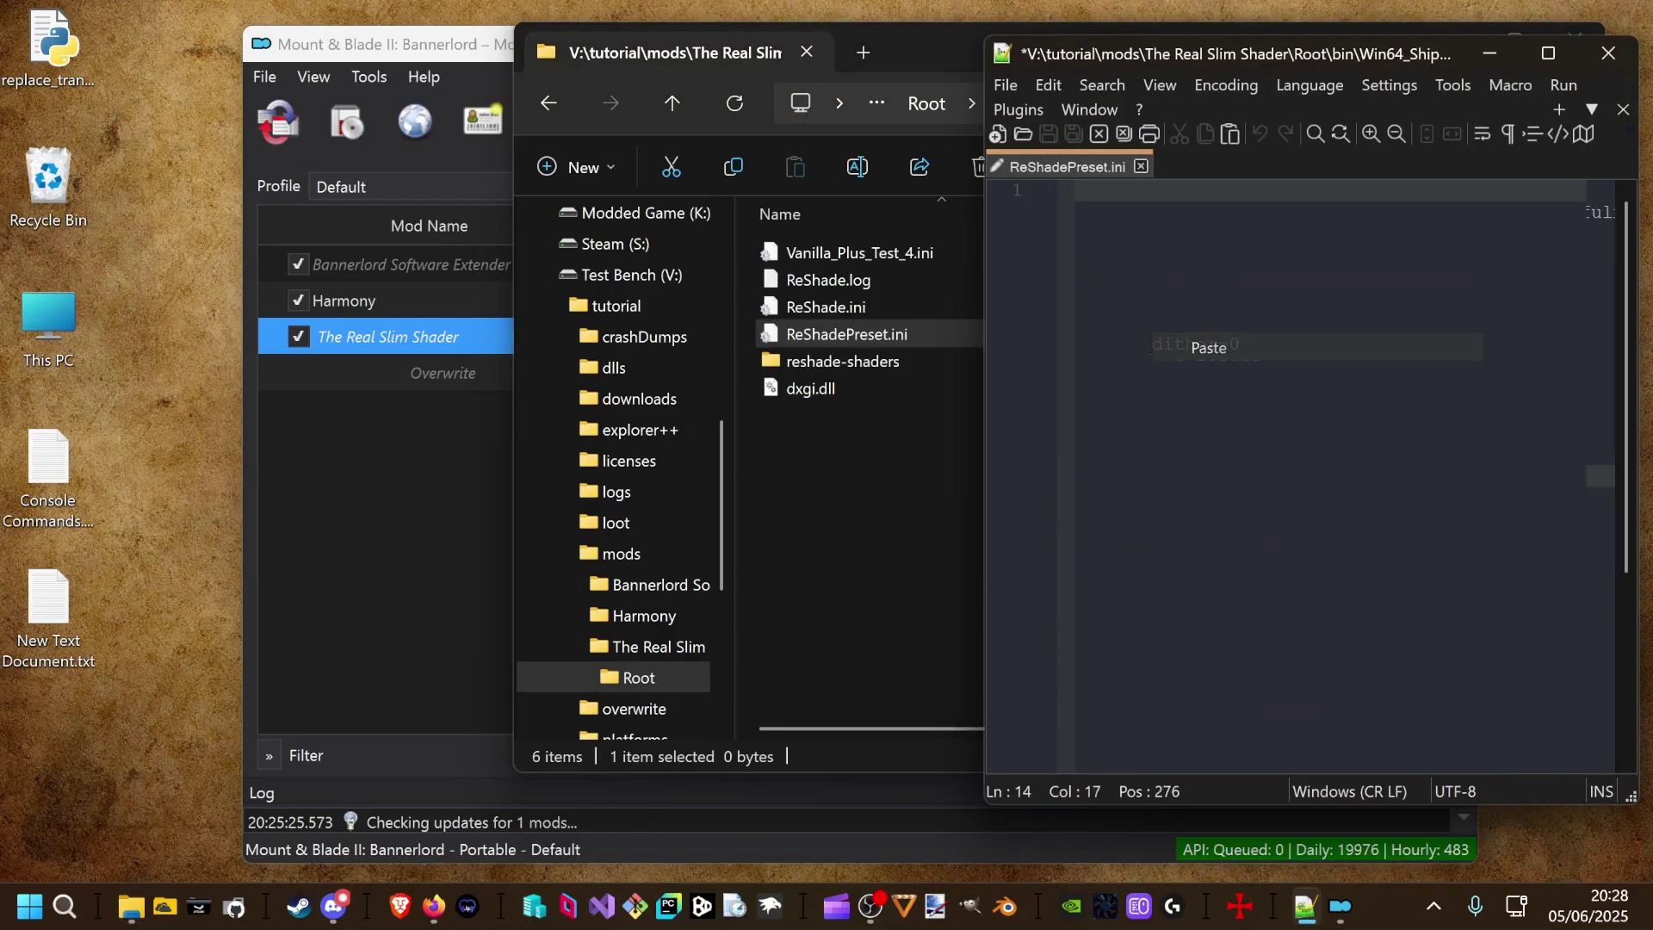
click(1138, 166)
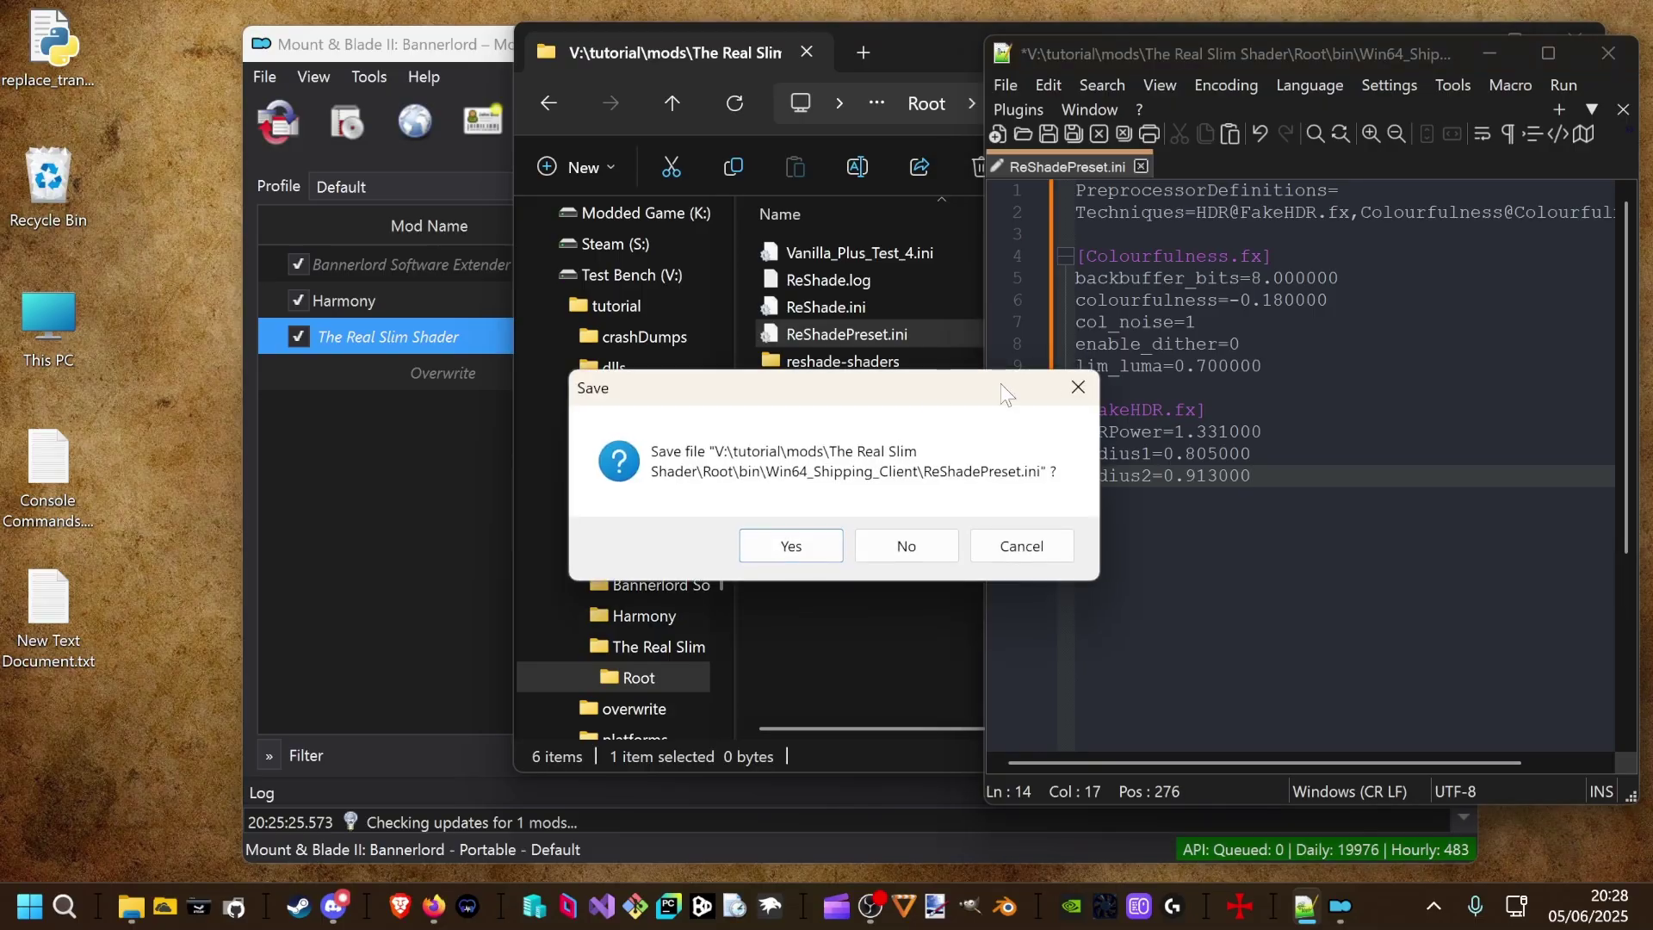
click(780, 545)
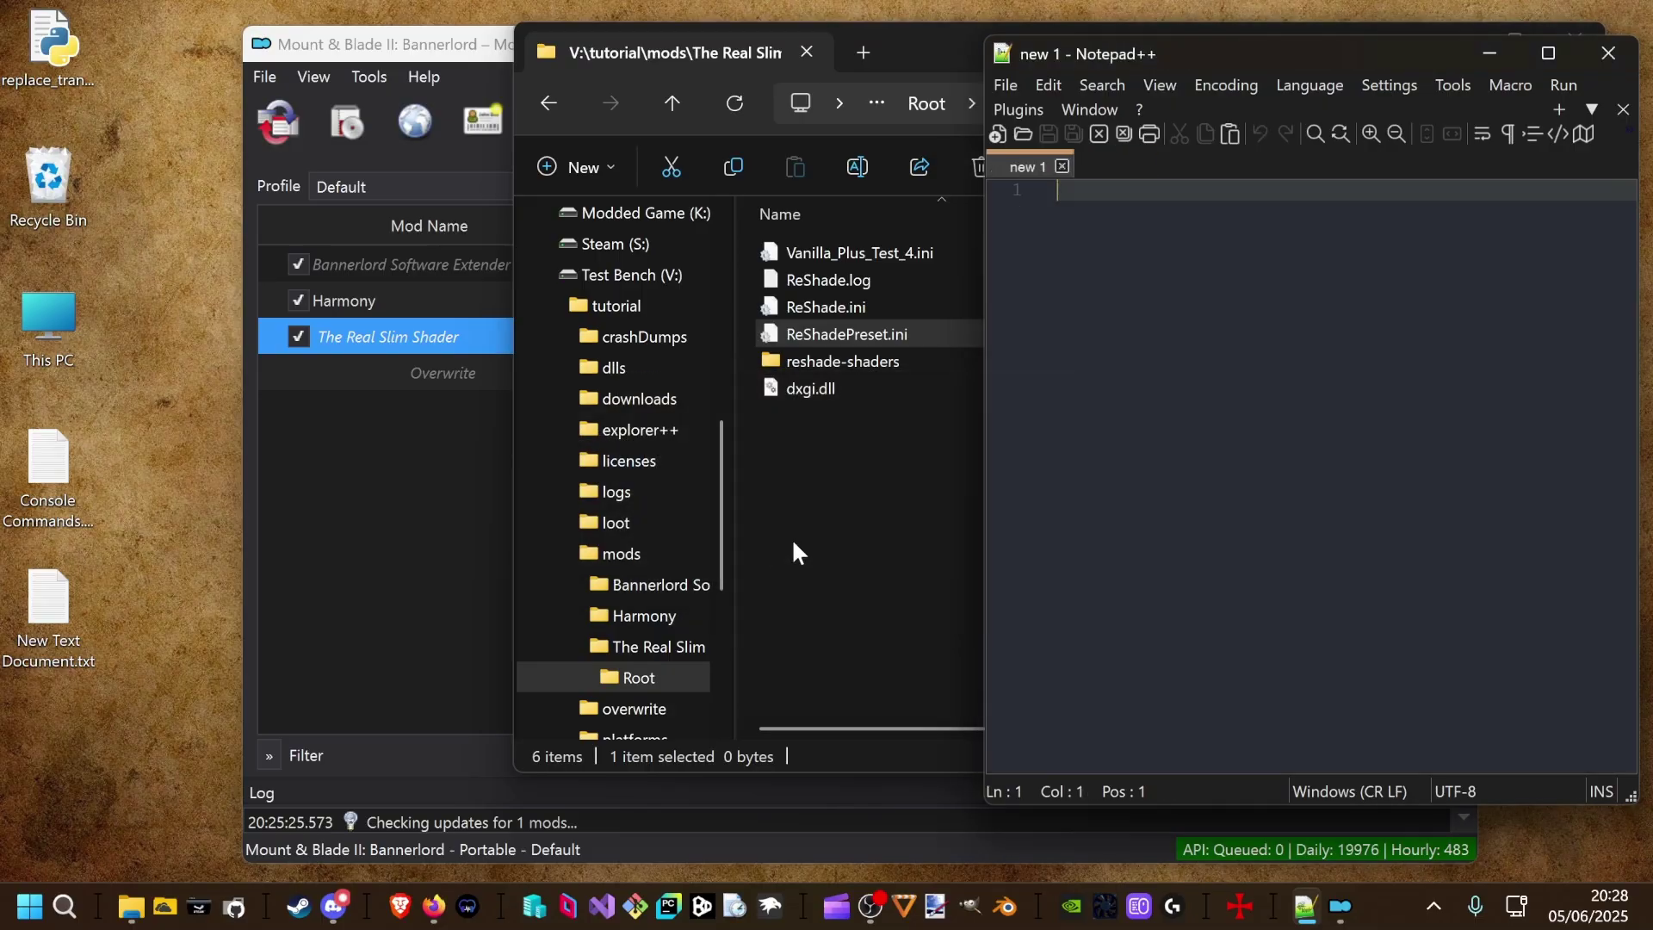
drag(1406, 59, 1225, 59)
click(1426, 53)
Close the mod's folder window and disable The Real Slim Shader in Mod Organizer's mod list.
click(1578, 43)
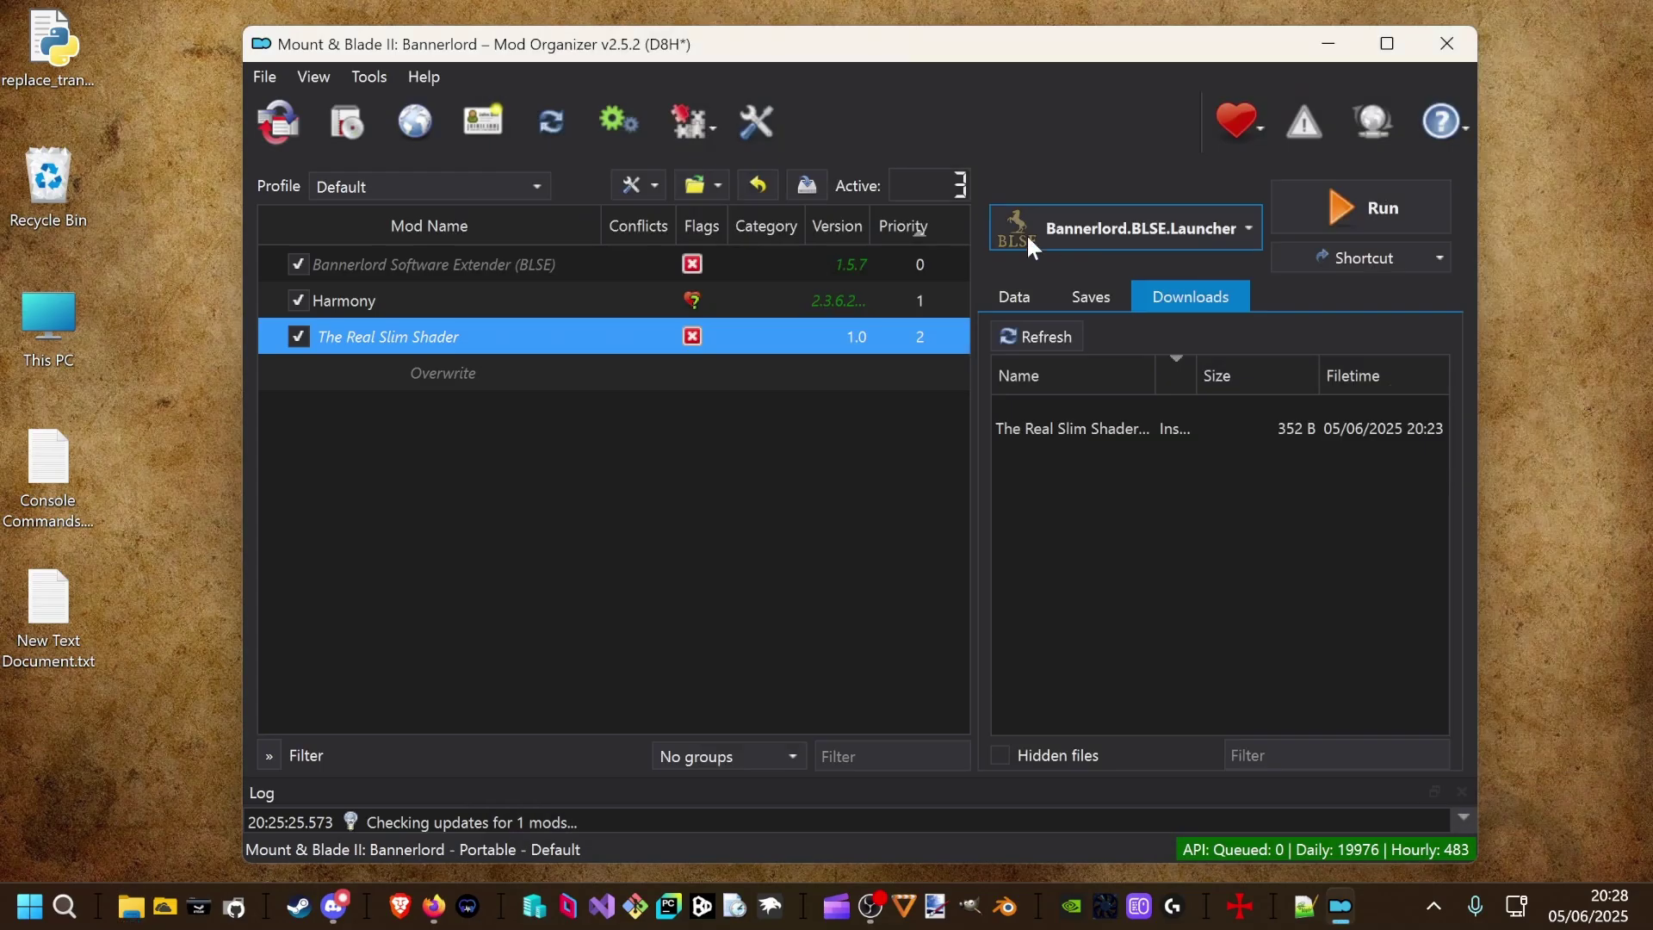
click(299, 337)
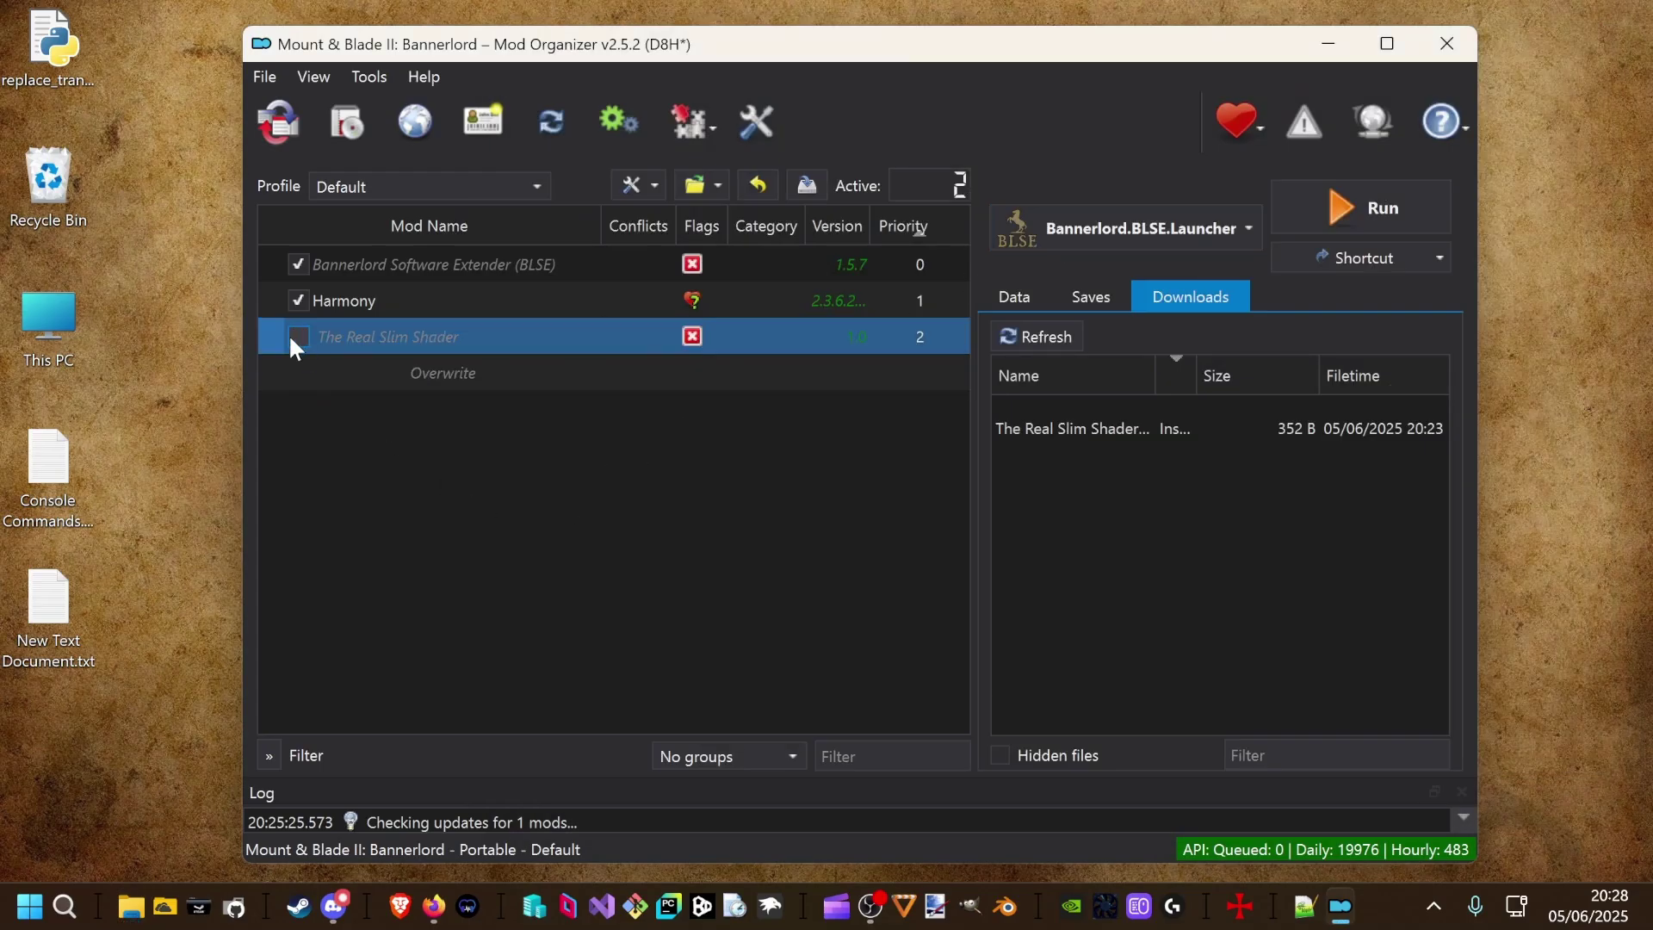
Enable The Real Slim Shader in the mod list, run Bannerlord.BLSE.Launcher, view the launcher's mods, and start the game.
click(299, 337)
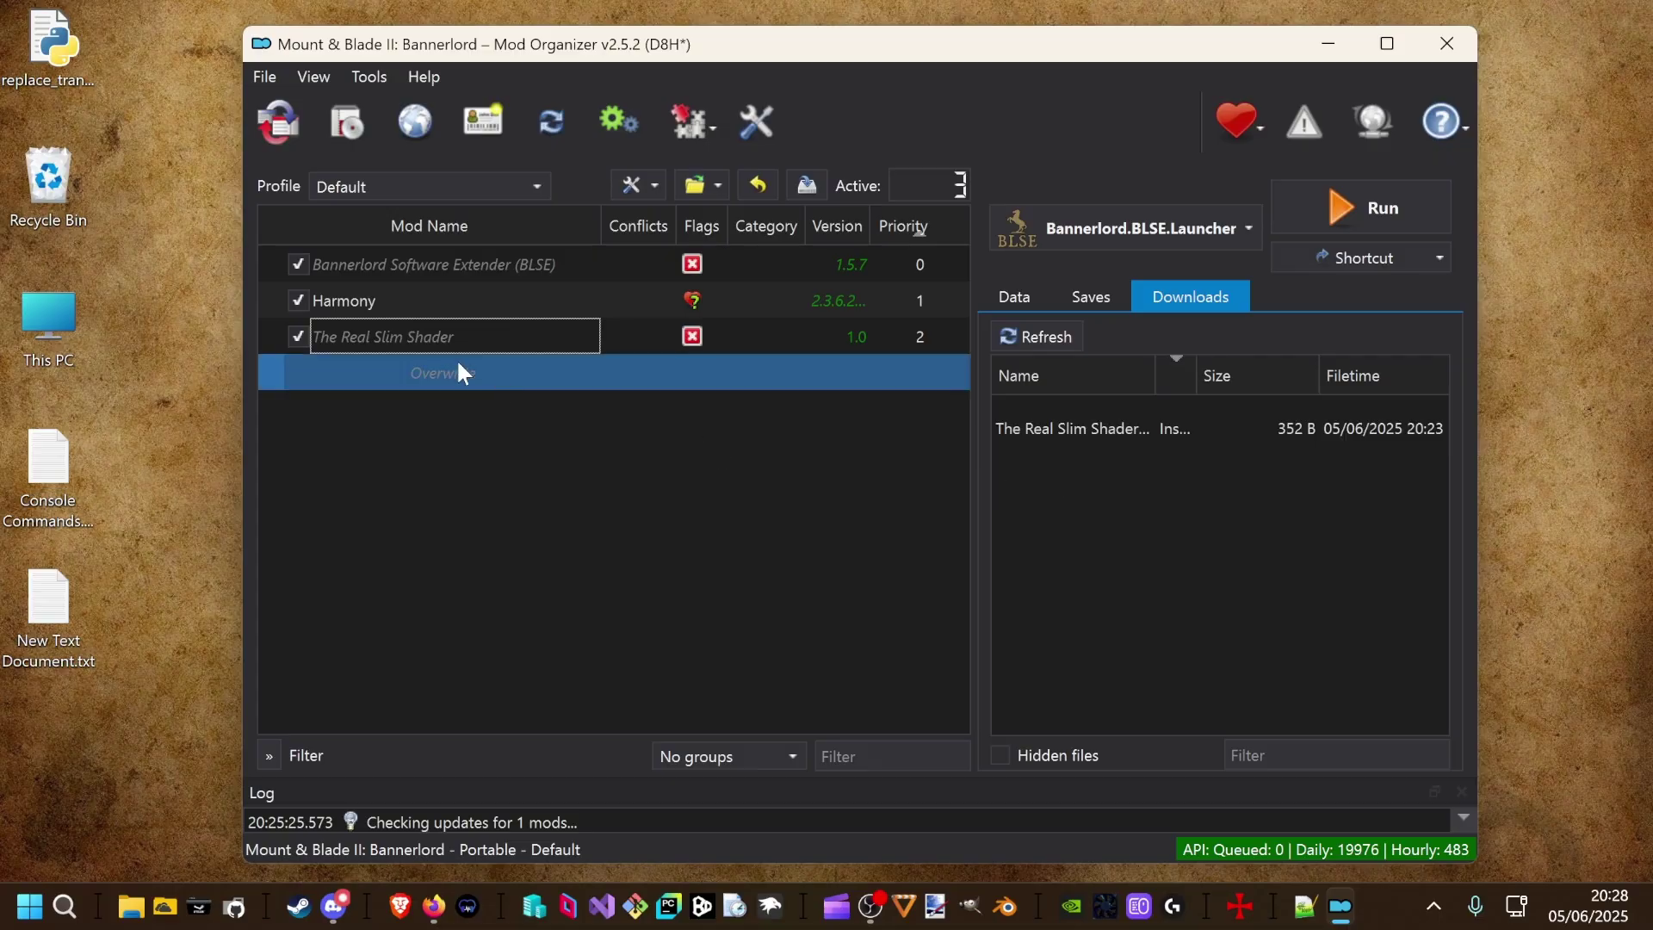
click(1362, 207)
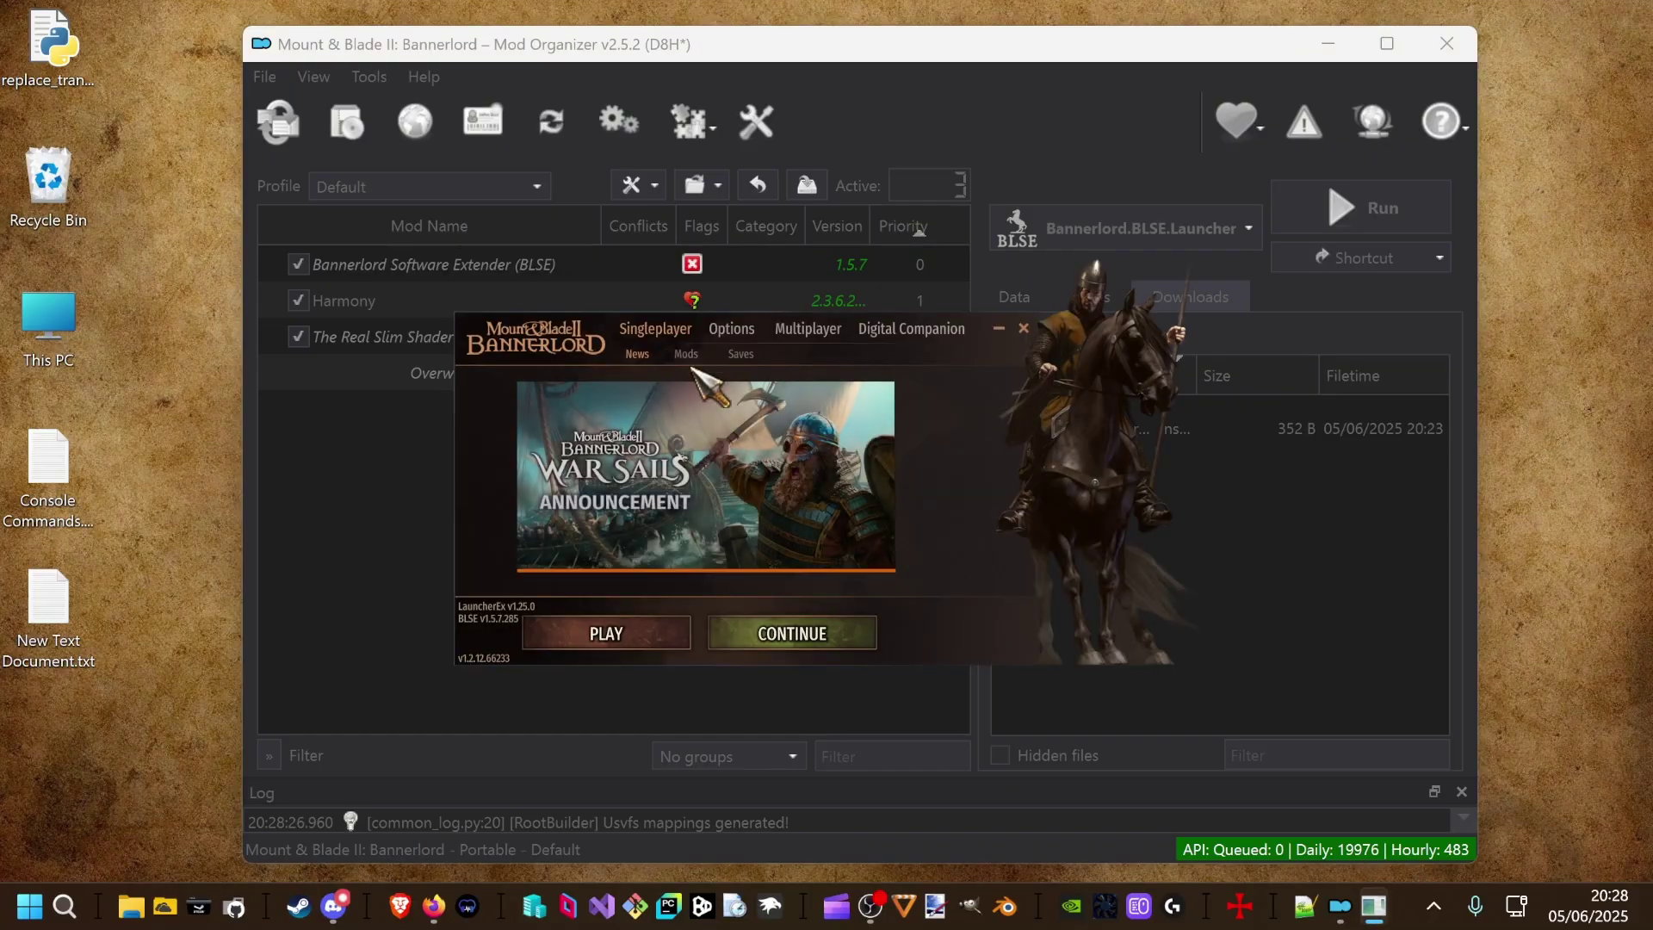
click(692, 360)
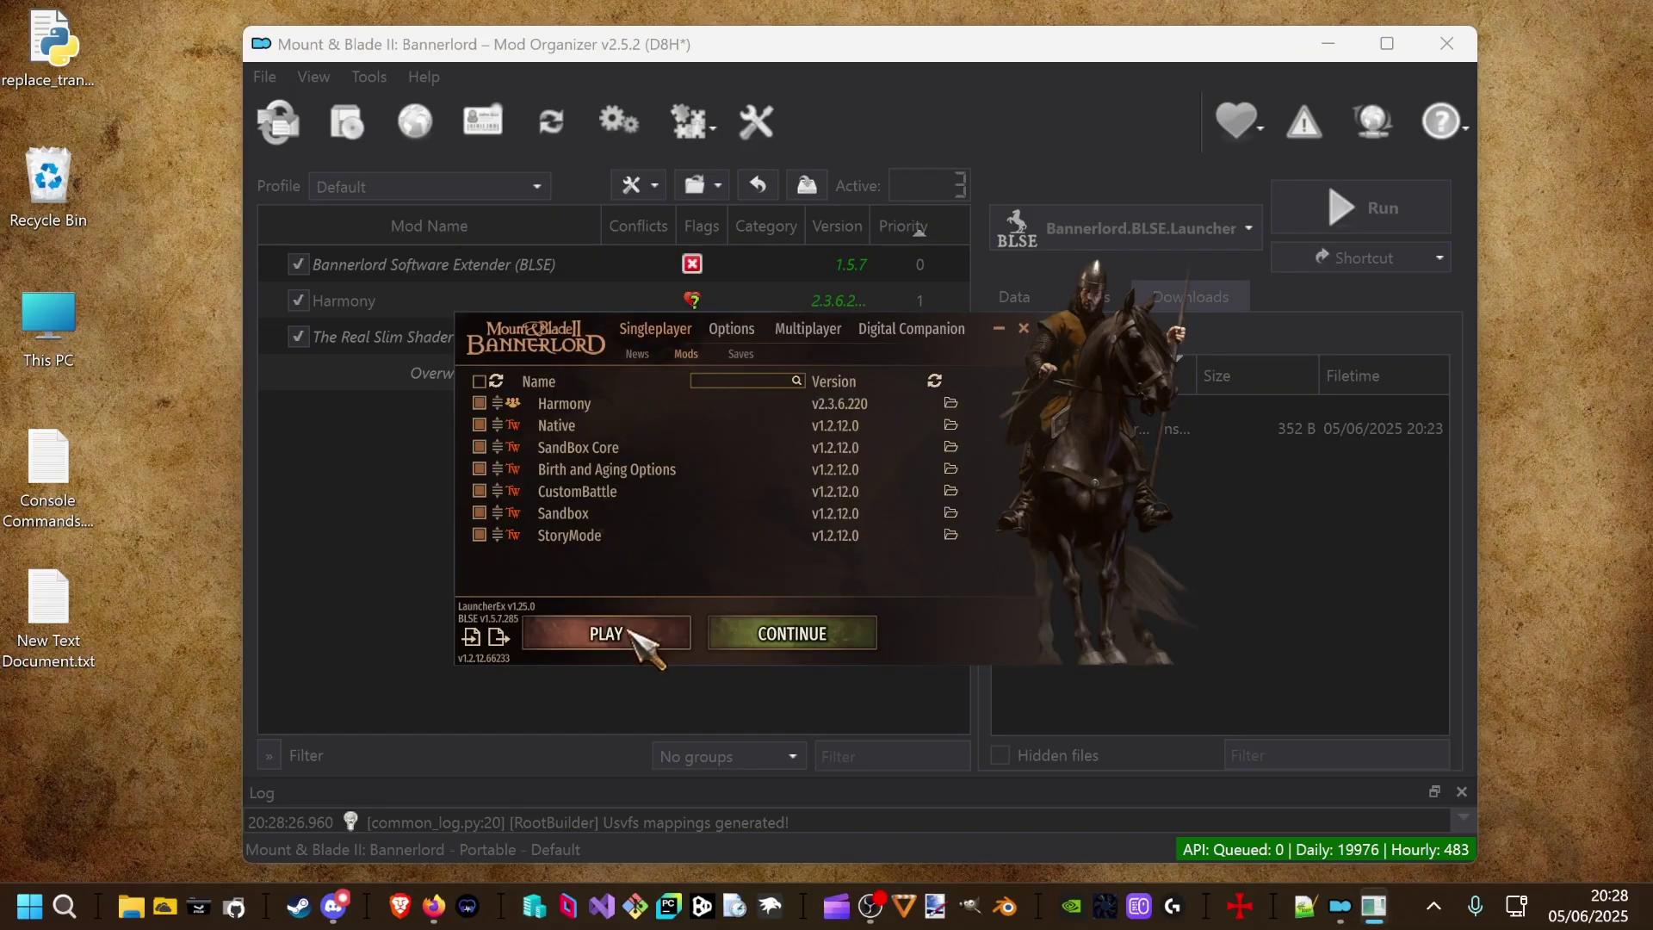
click(634, 632)
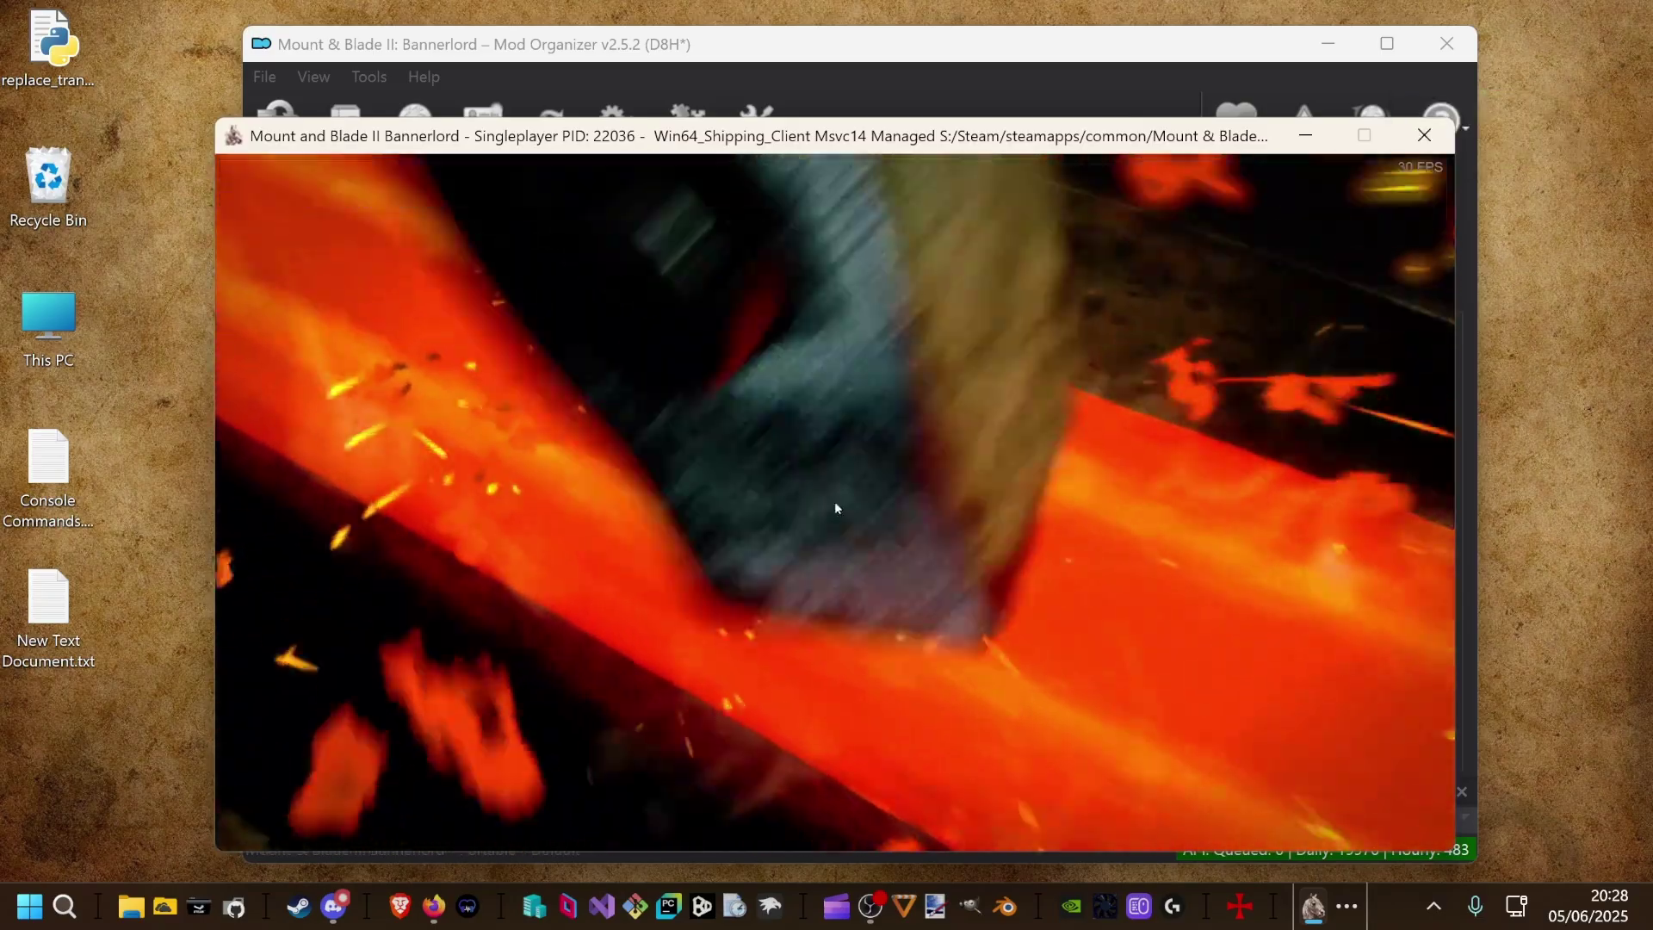
Open the ReShade overlay in the game, skip the tutorial, set the effect toggle key to Left Arrow, and close the overlay.
key(Home)
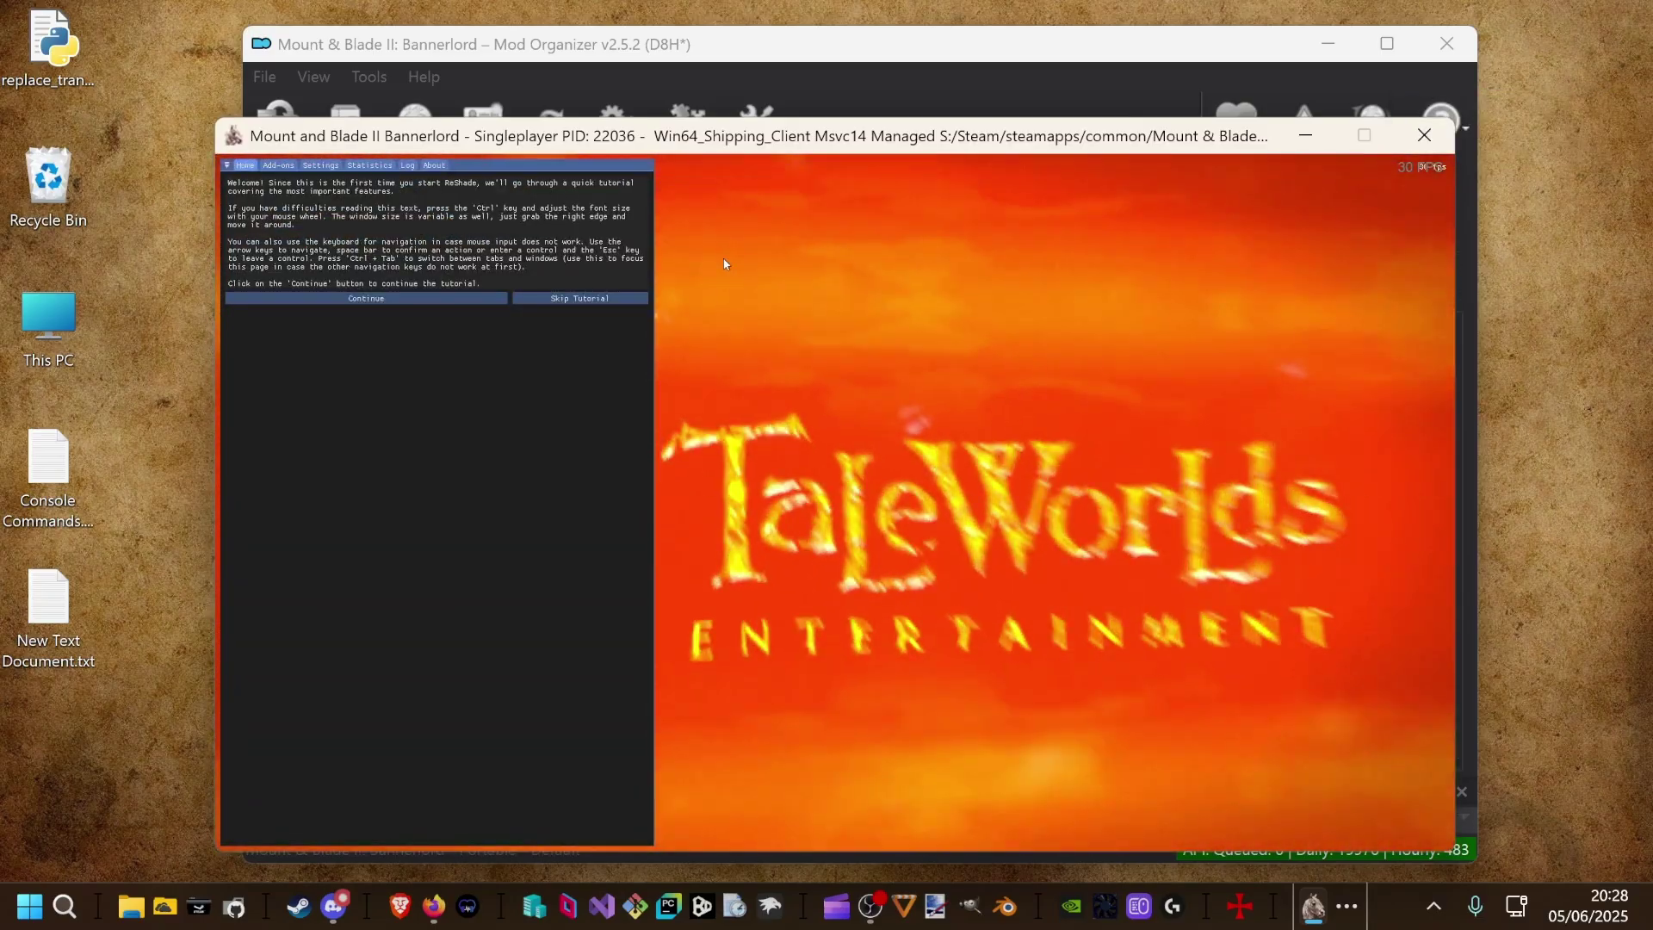
click(579, 298)
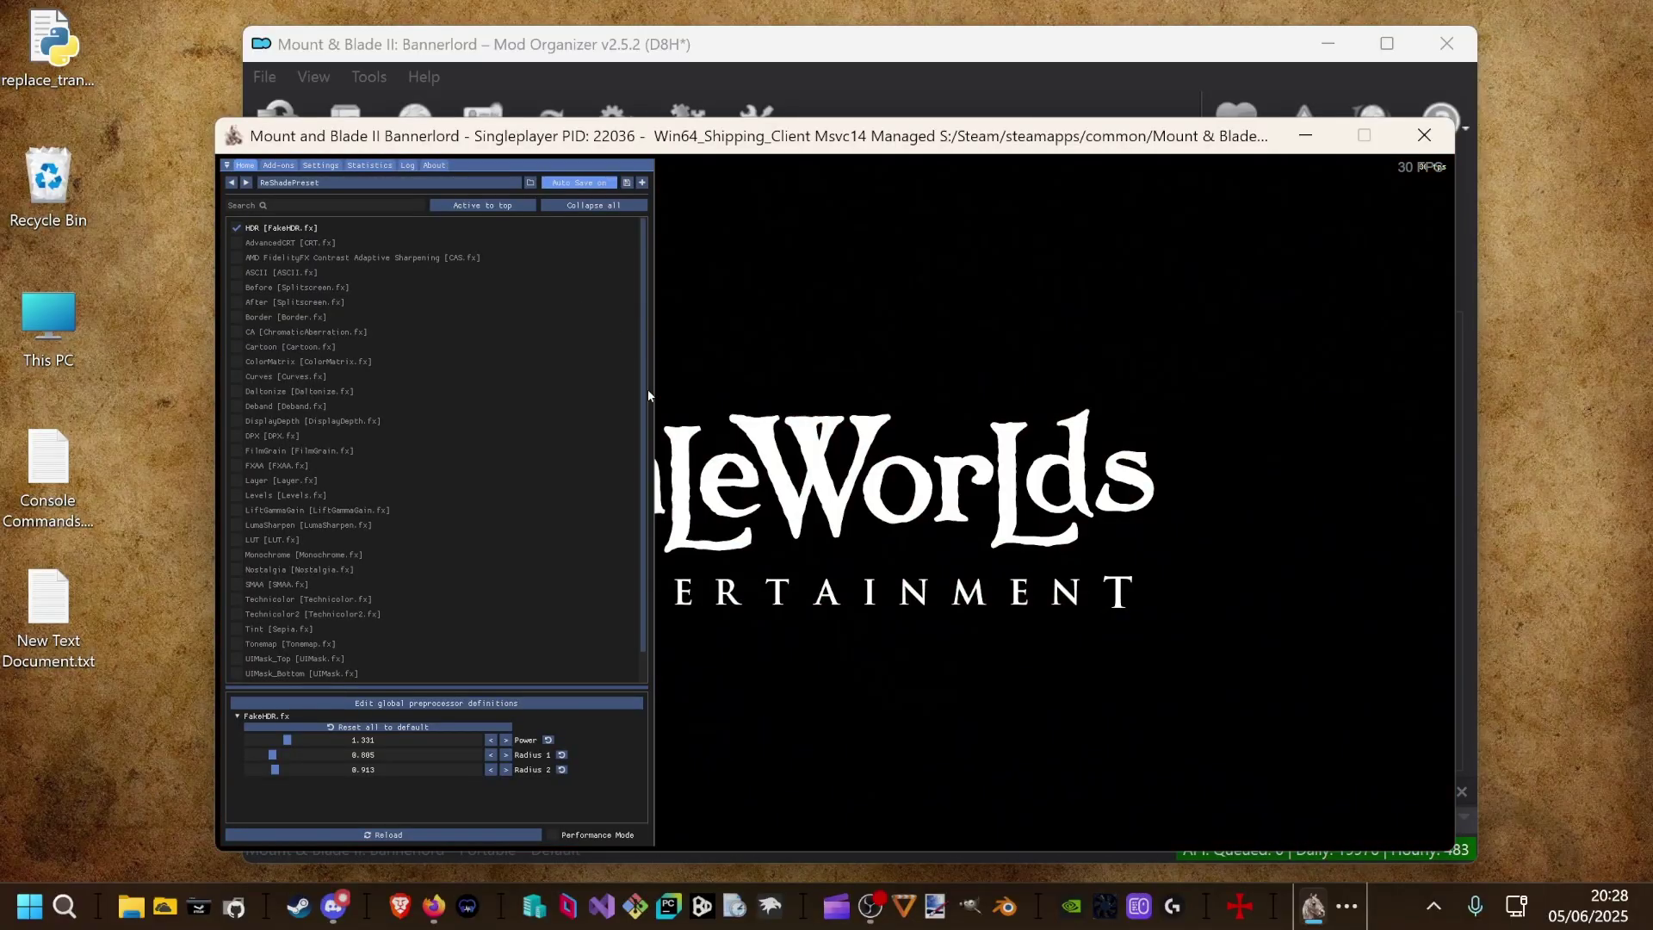
click(320, 166)
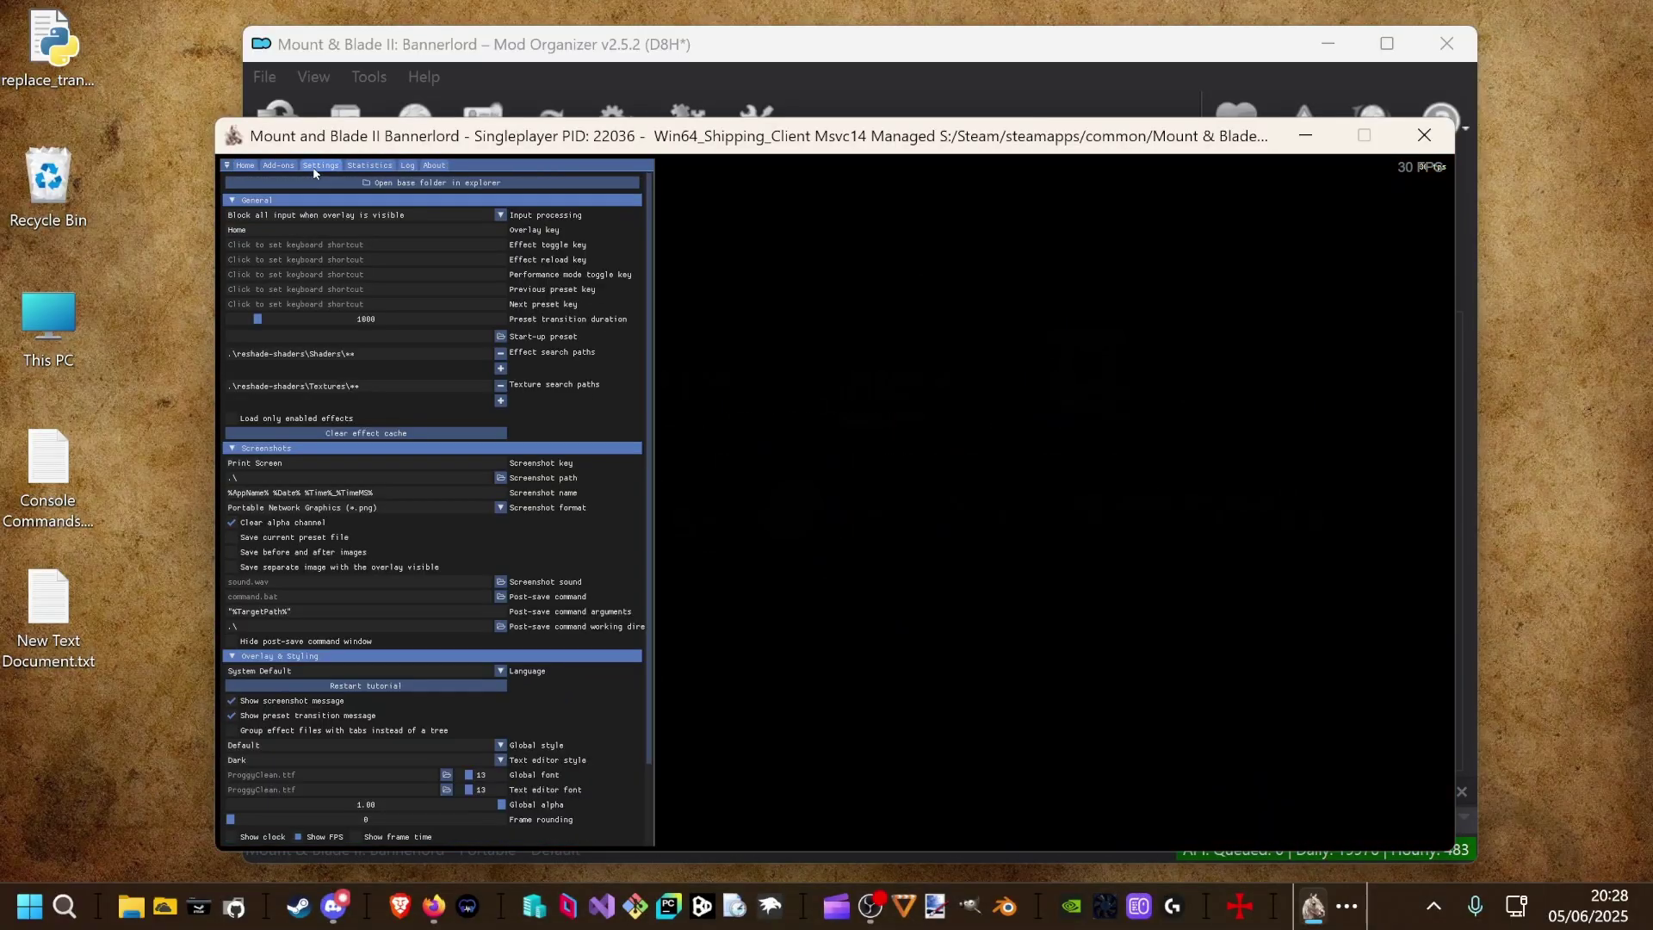
click(371, 246)
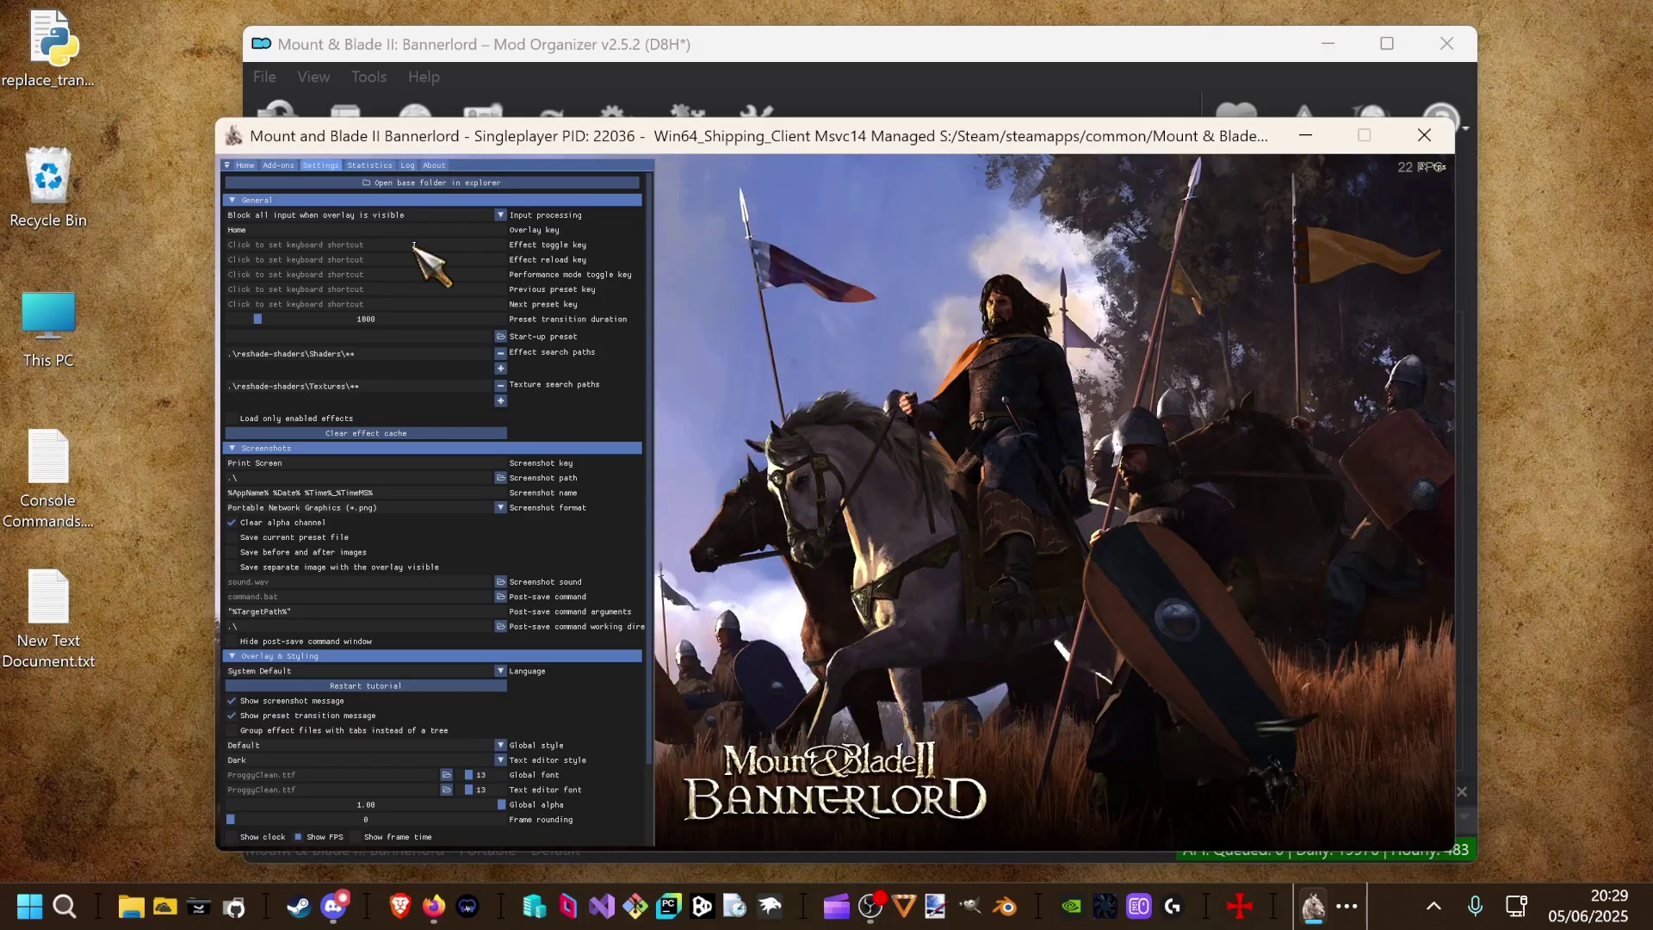
key(Left)
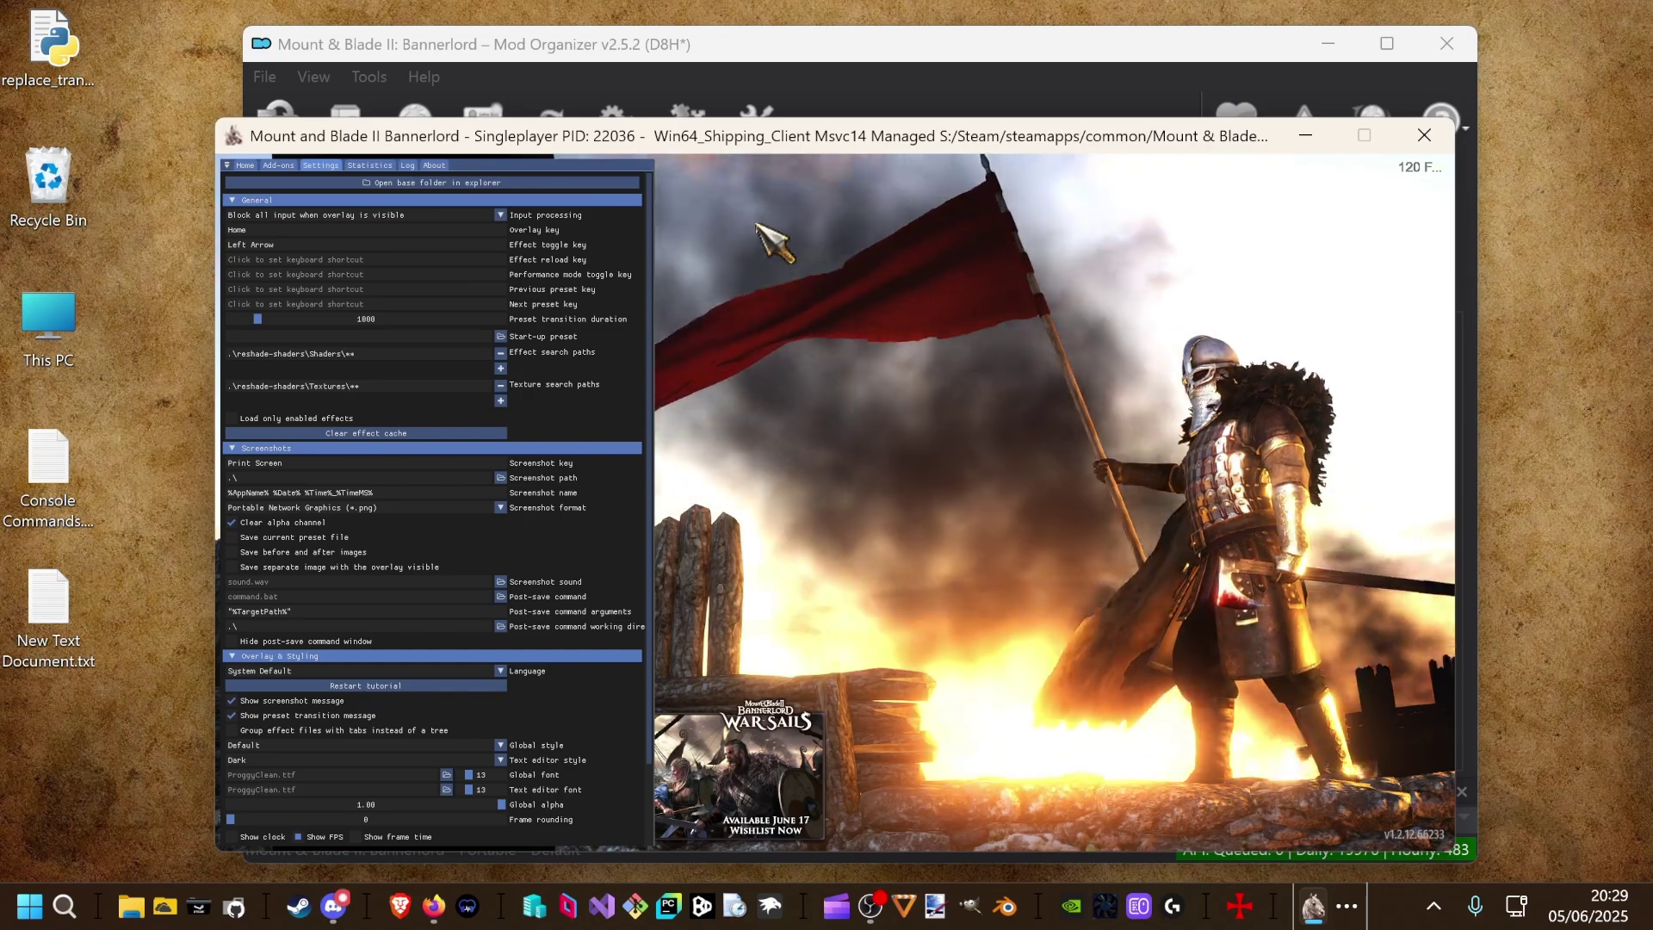
key(Home)
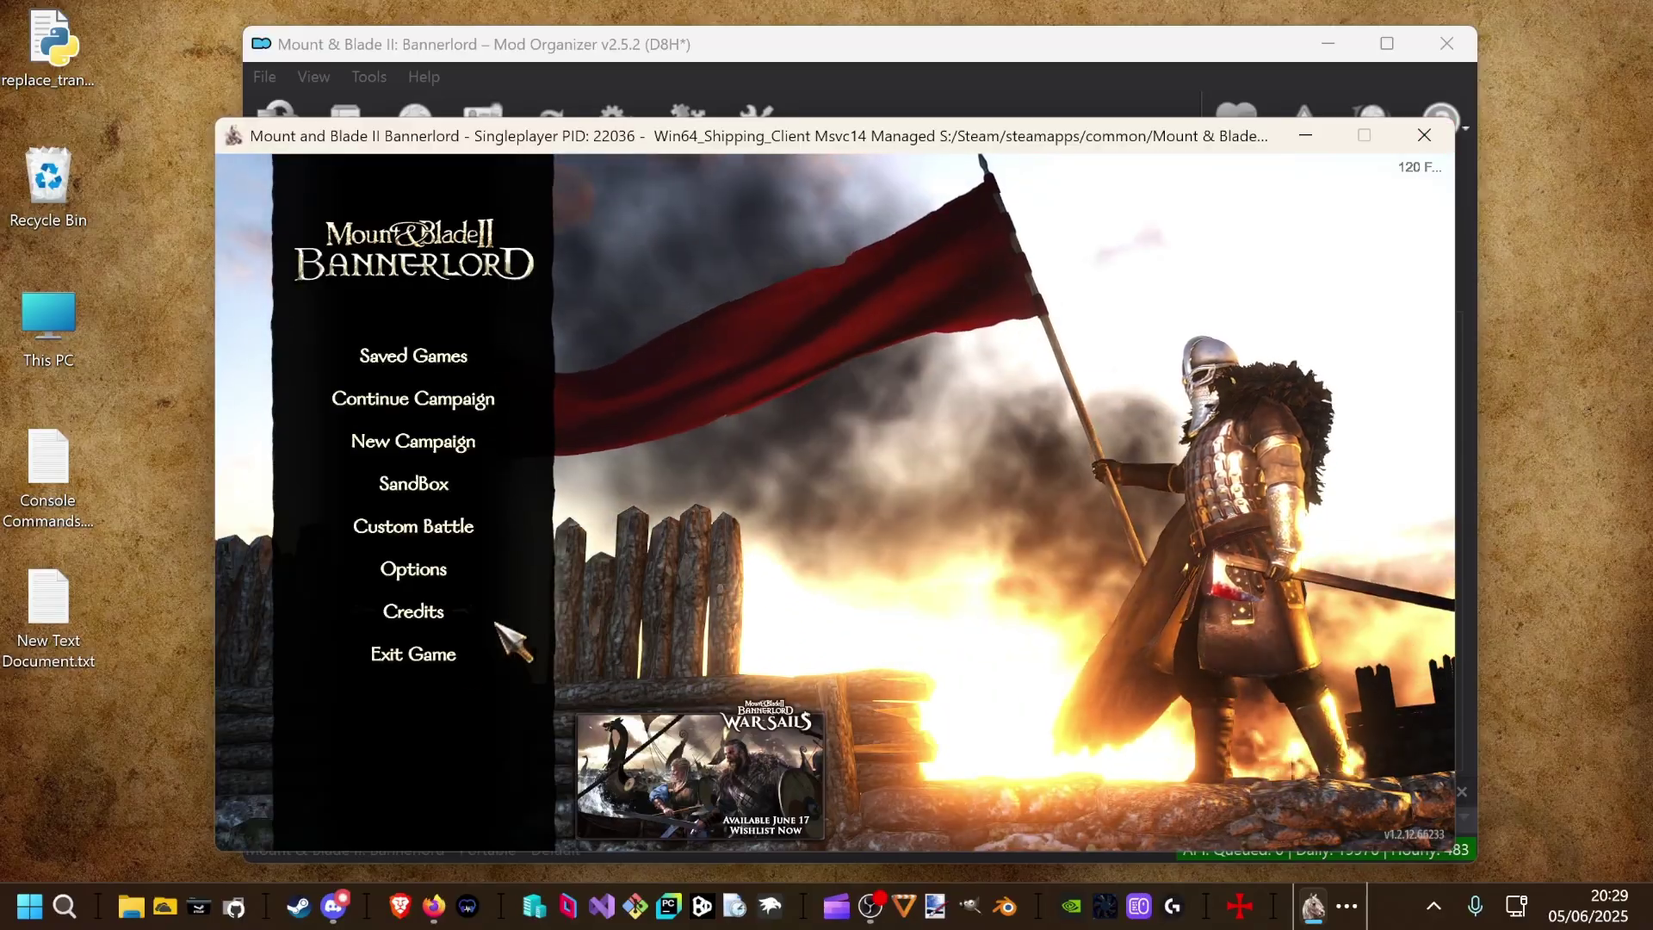
Exit the game and hide The Real Slim Shader's entry in Mod Organizer's downloads.
click(422, 665)
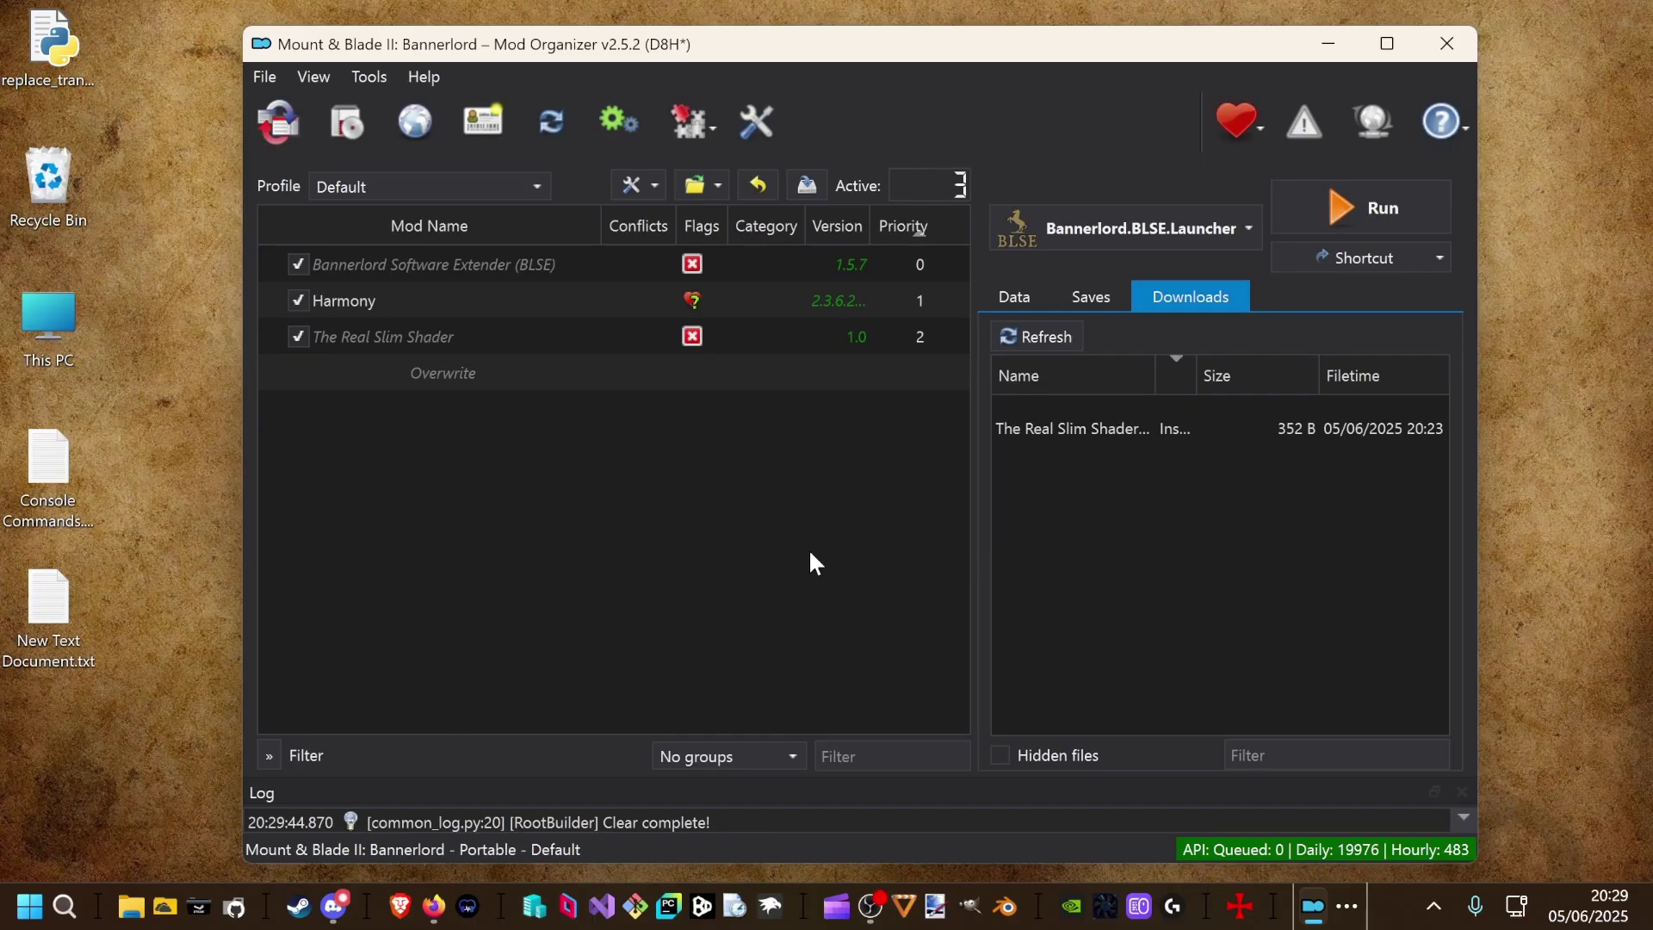
click(1127, 422)
right_click(1126, 420)
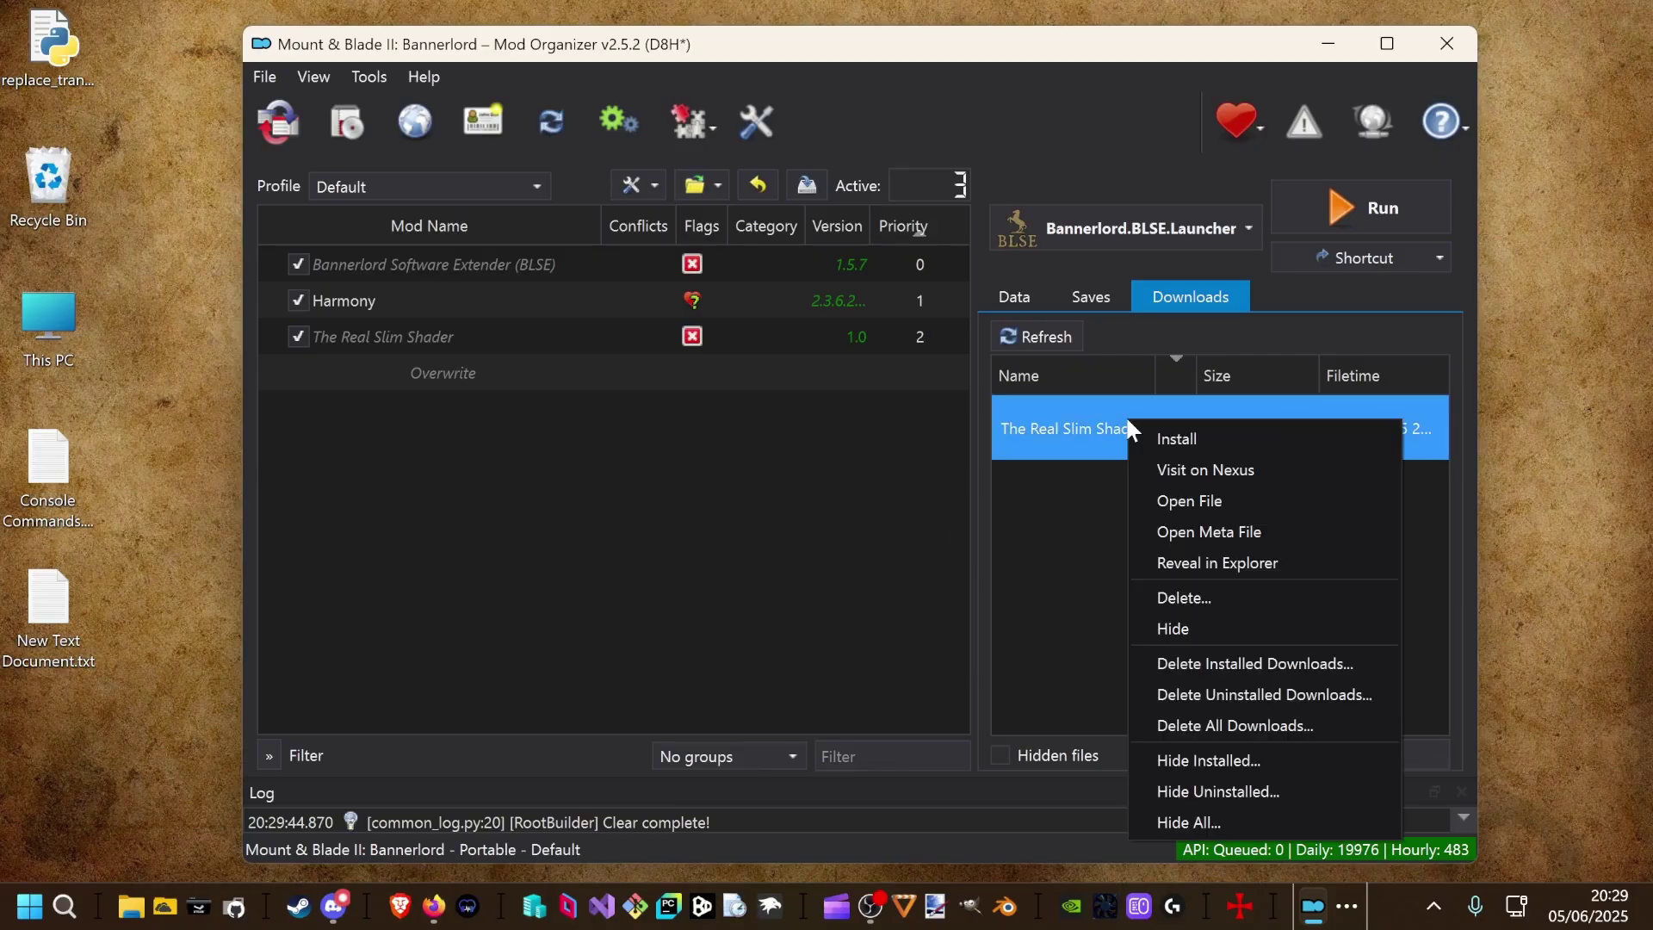
click(1177, 620)
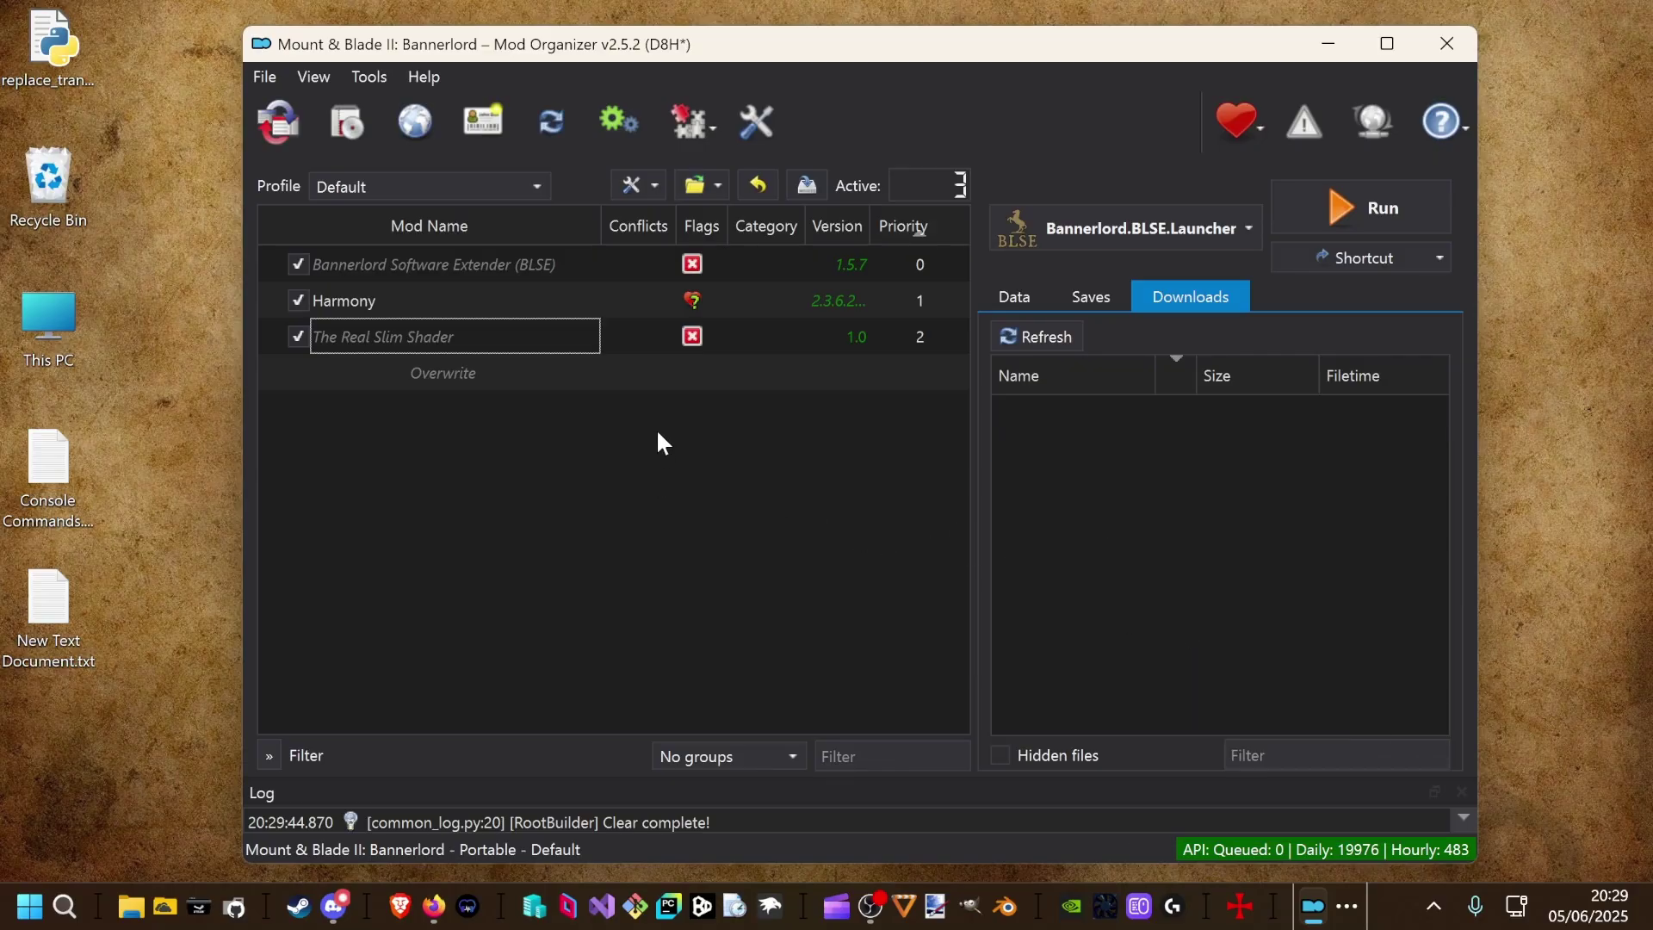
Hide the Flags and Category columns in the mod list.
right_click(524, 220)
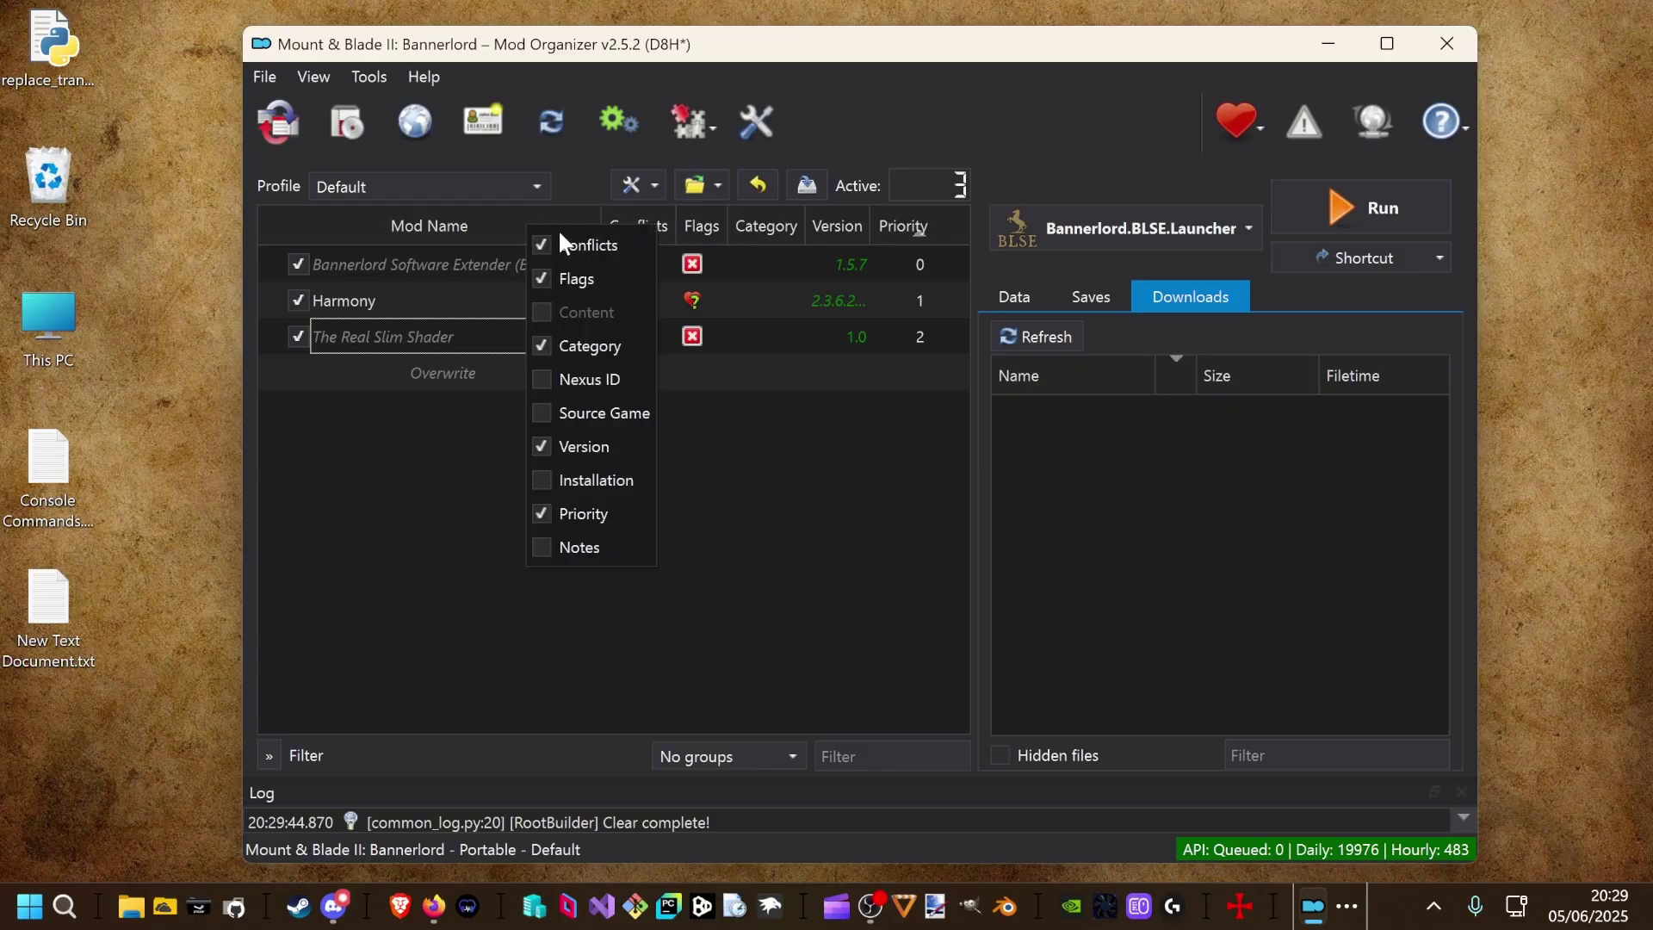
click(454, 334)
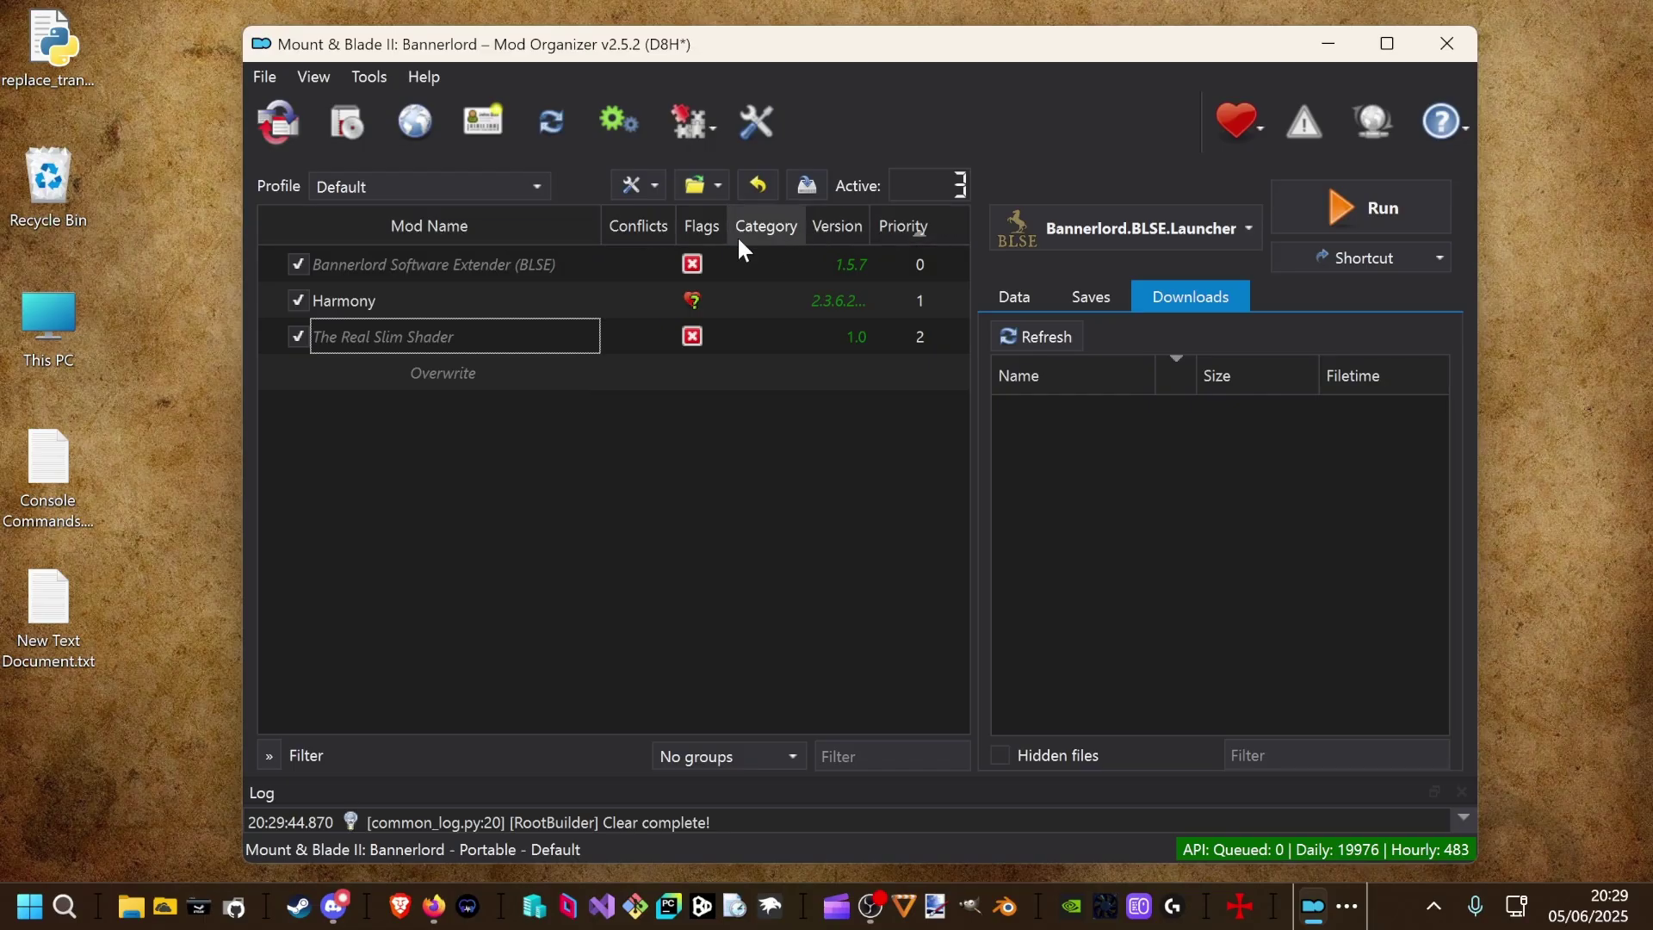
right_click(515, 222)
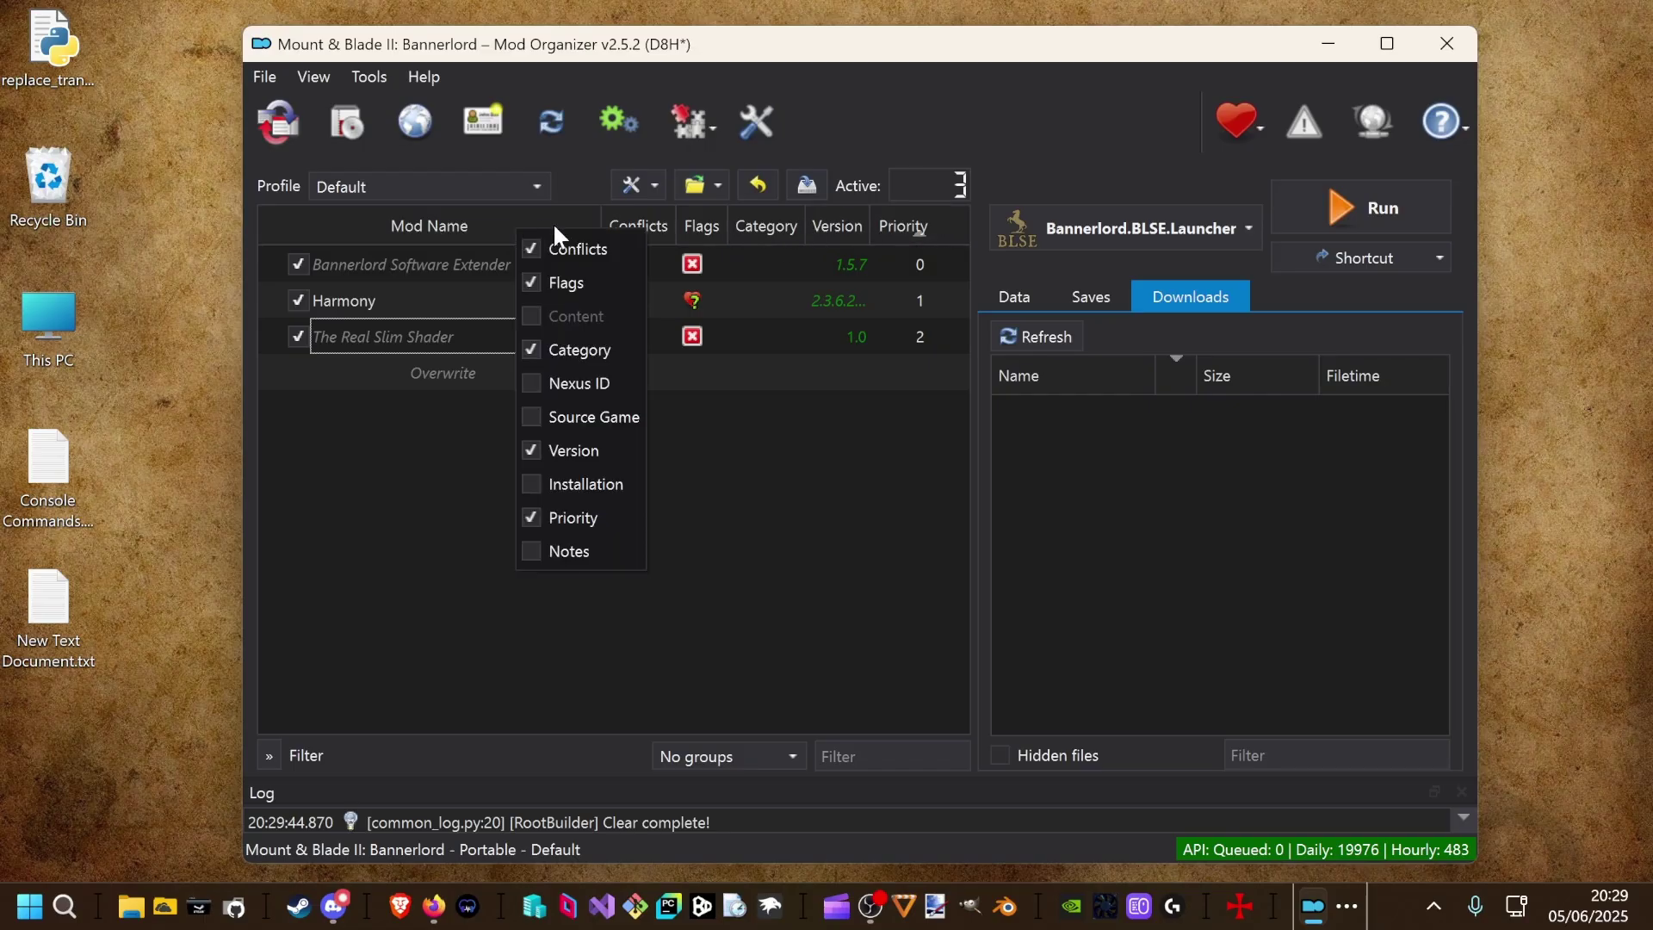
click(534, 282)
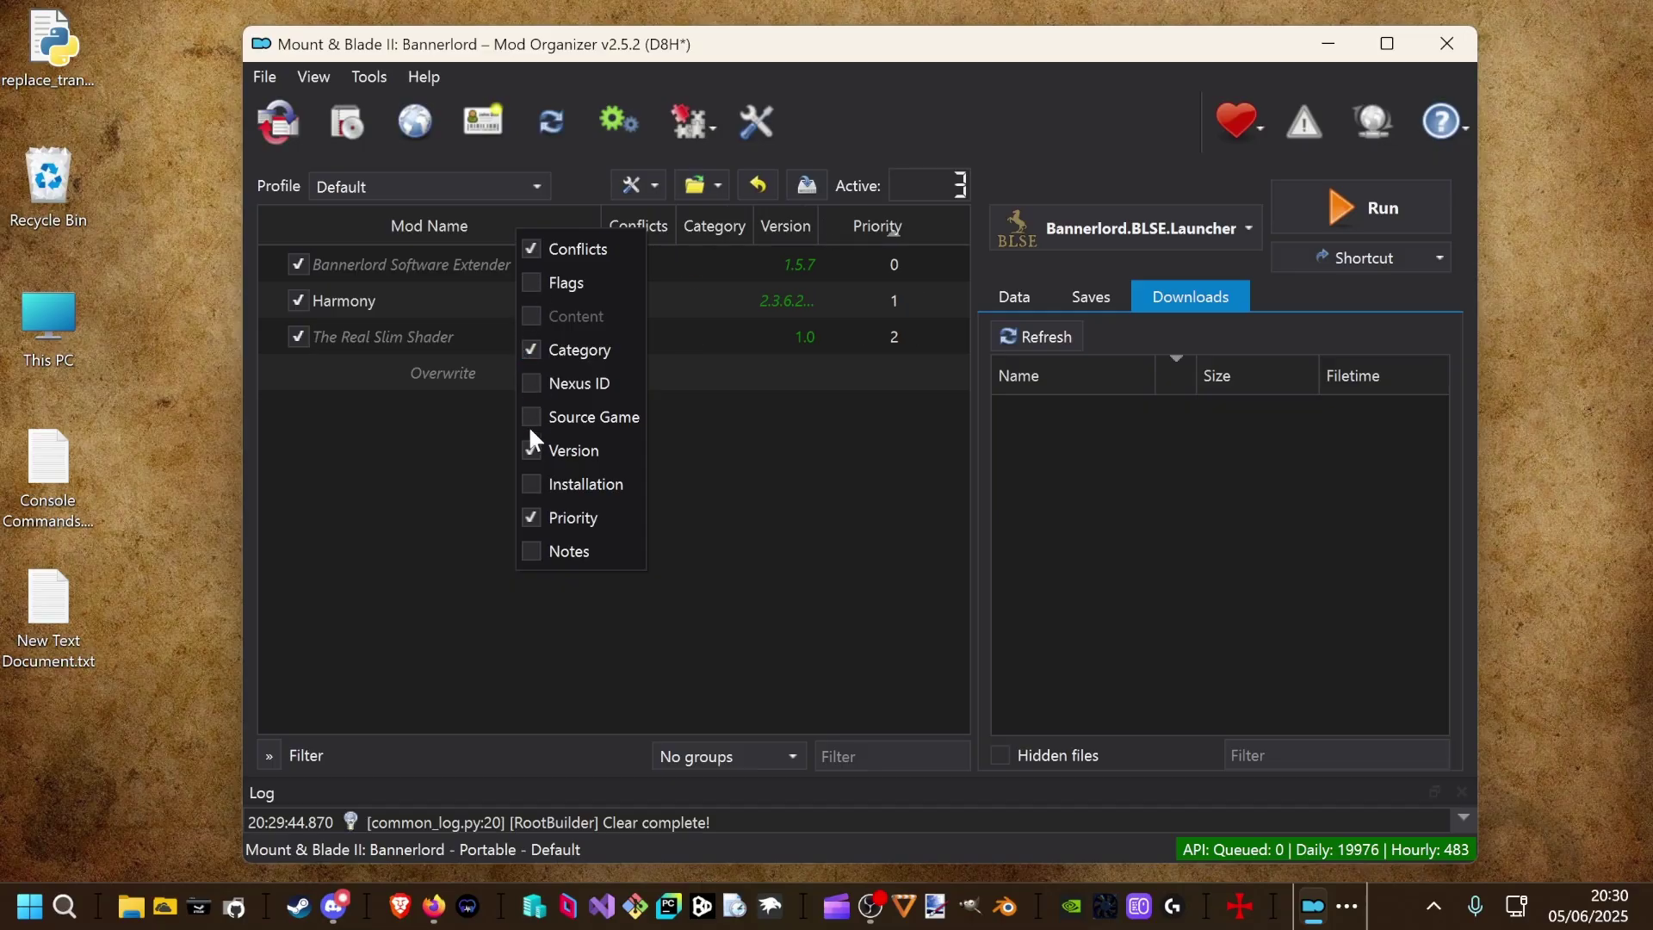
click(529, 349)
click(789, 515)
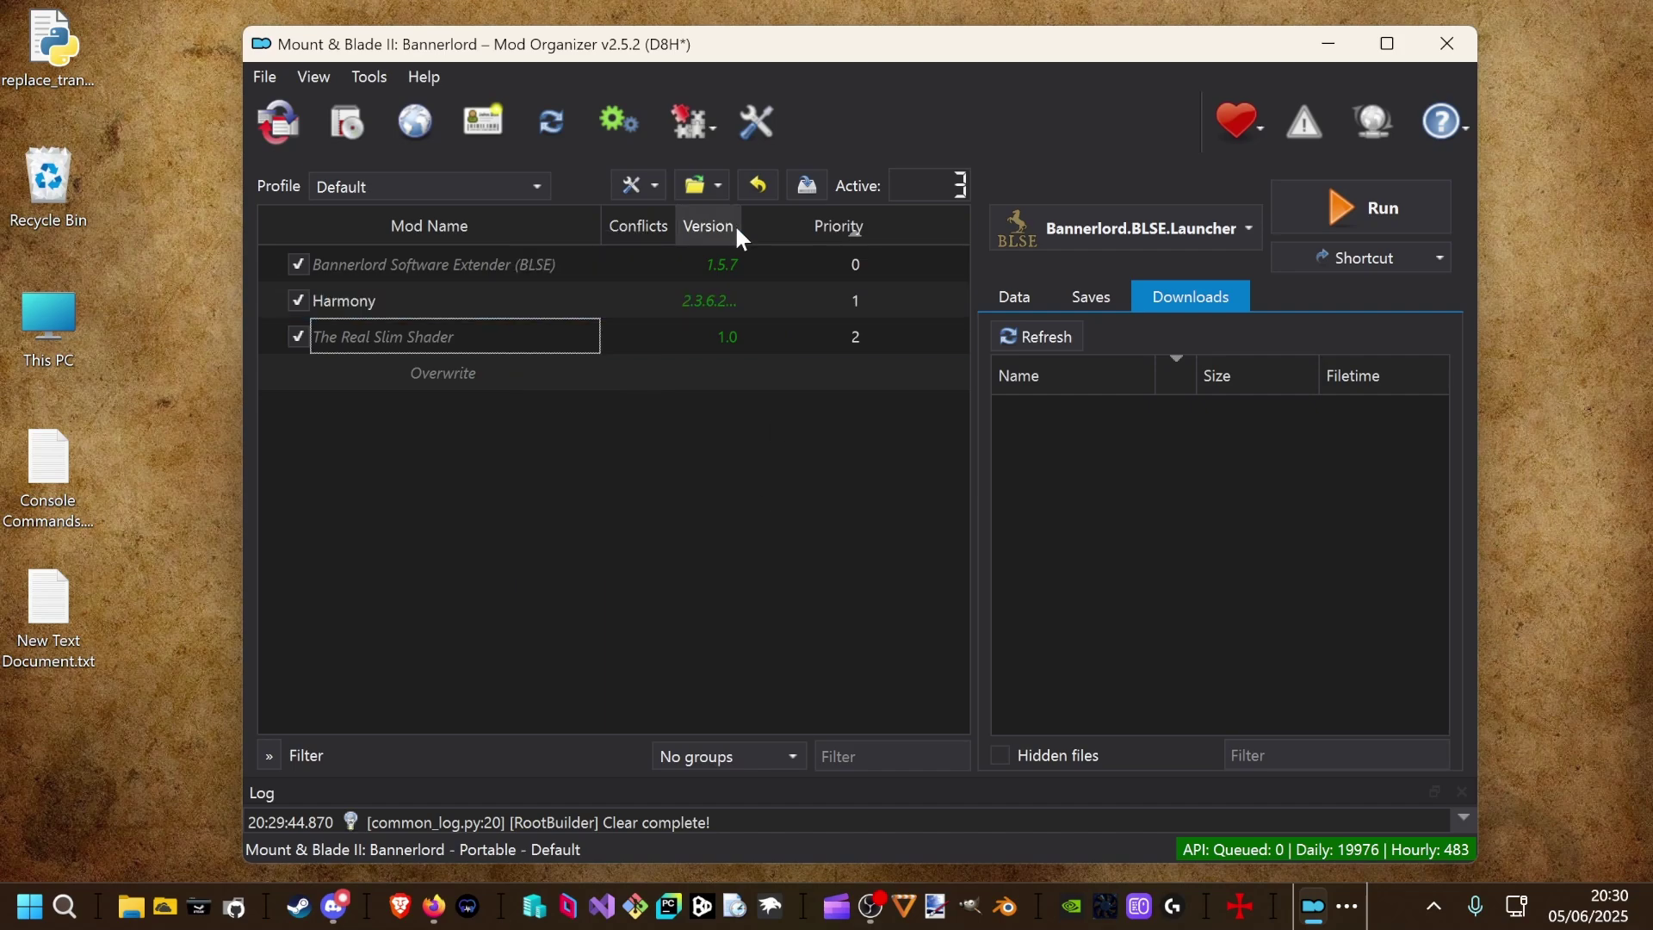
Widen the Version and Conflicts columns of the mod list and clear the mod selection.
drag(741, 221, 828, 221)
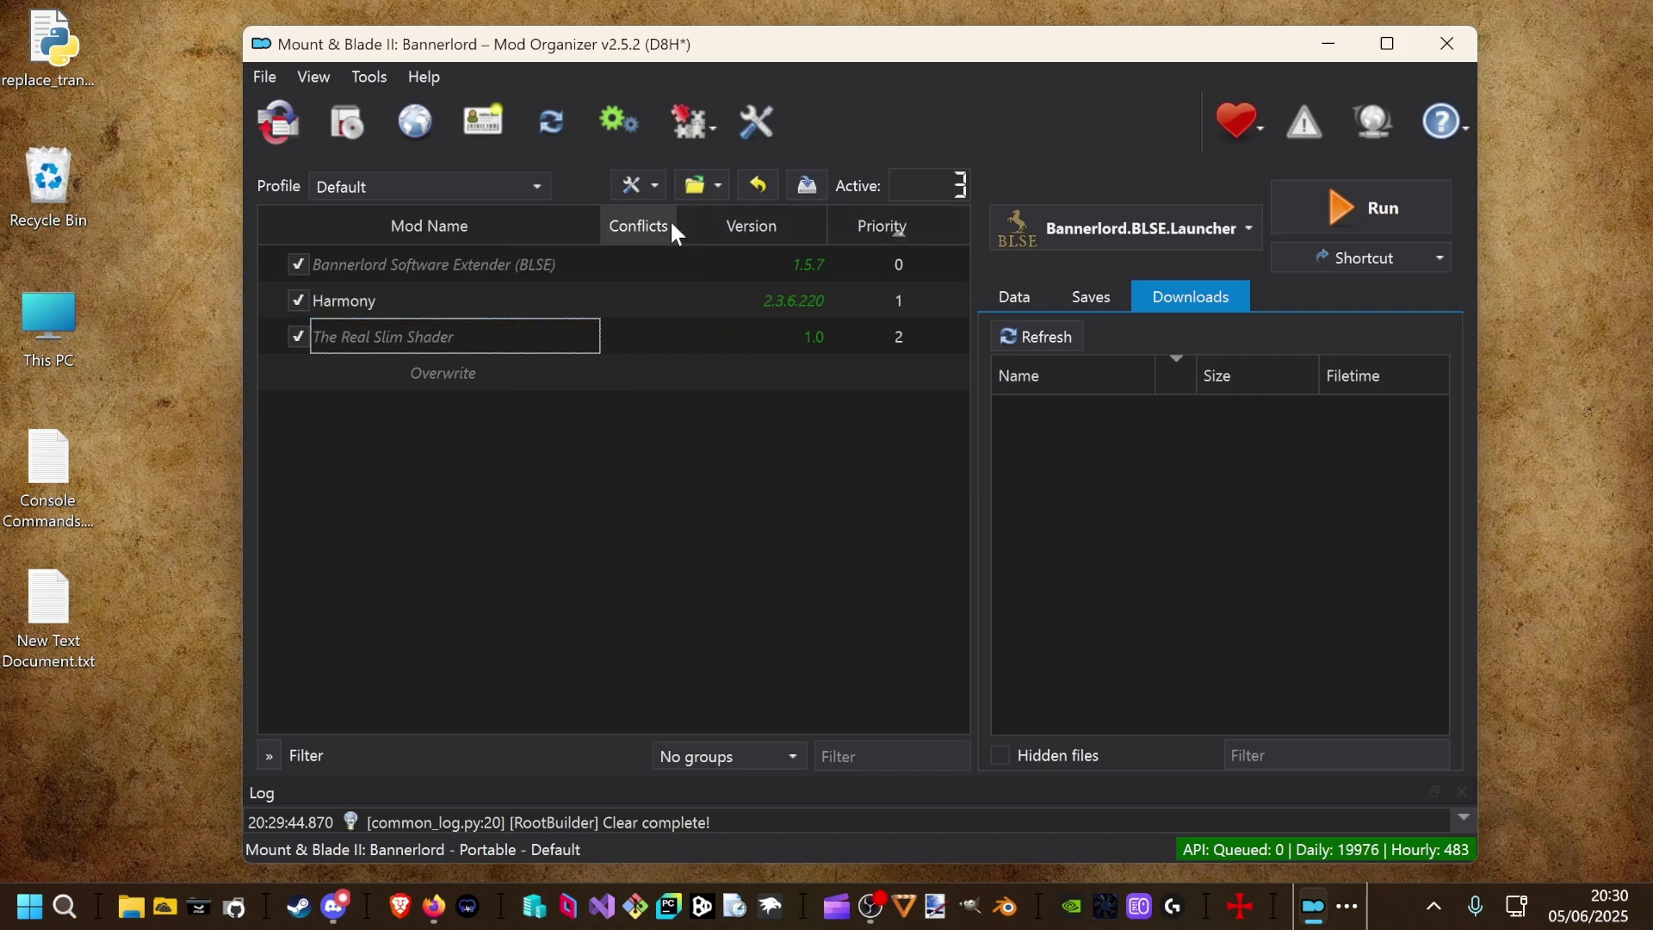
drag(678, 225, 711, 228)
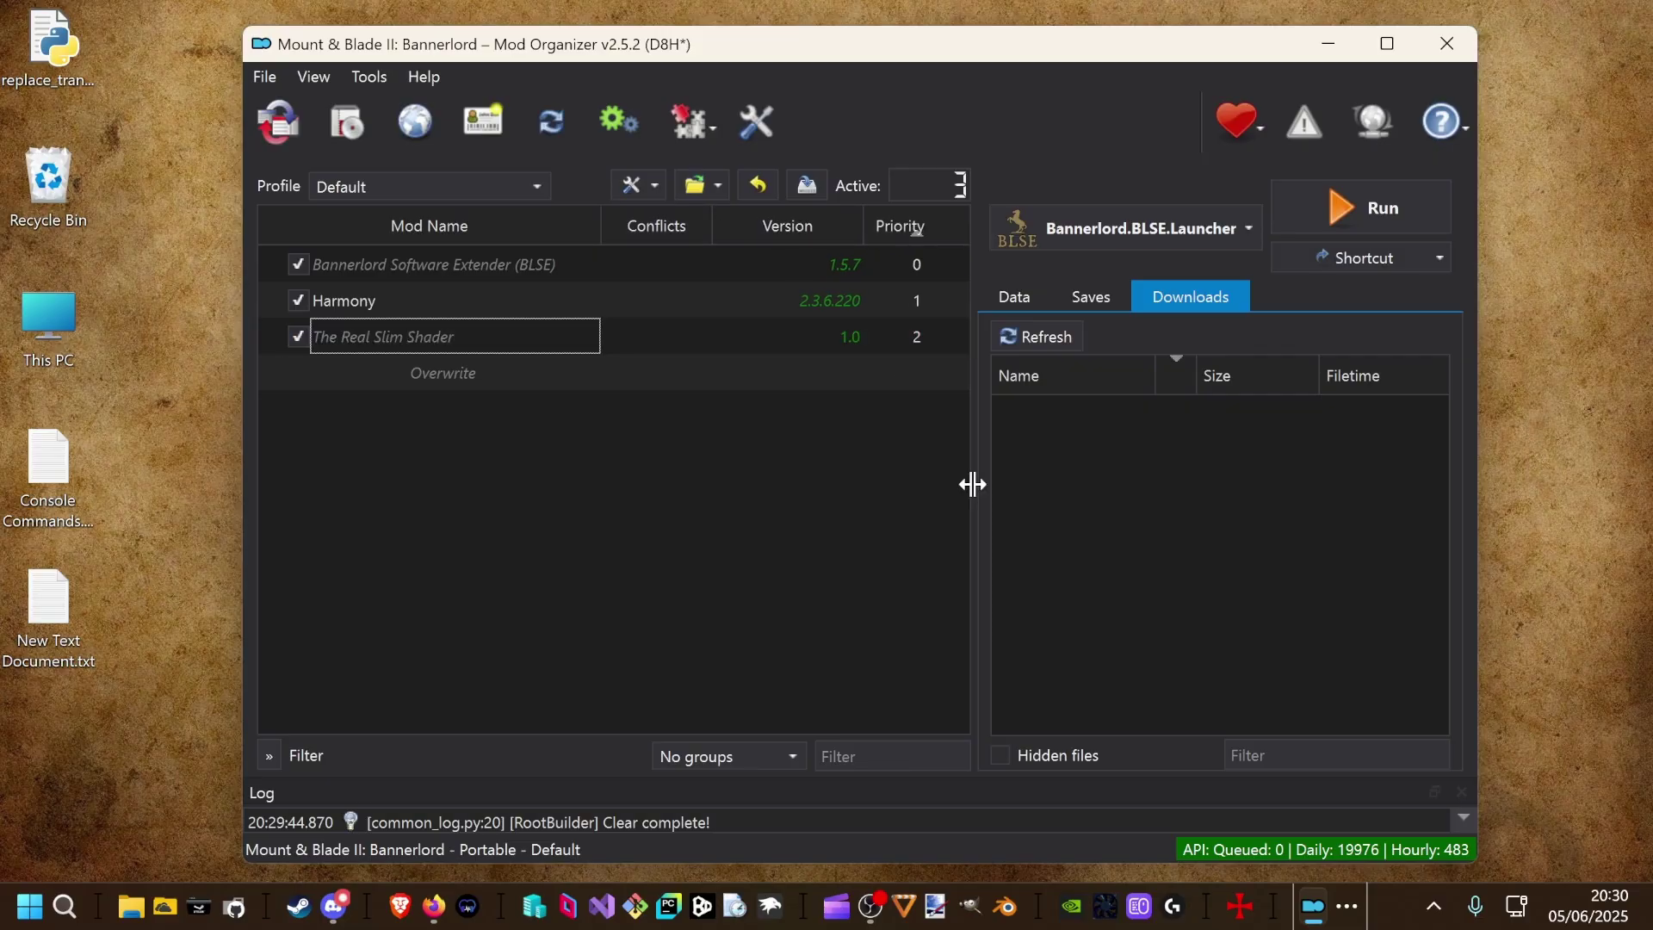
click(1236, 593)
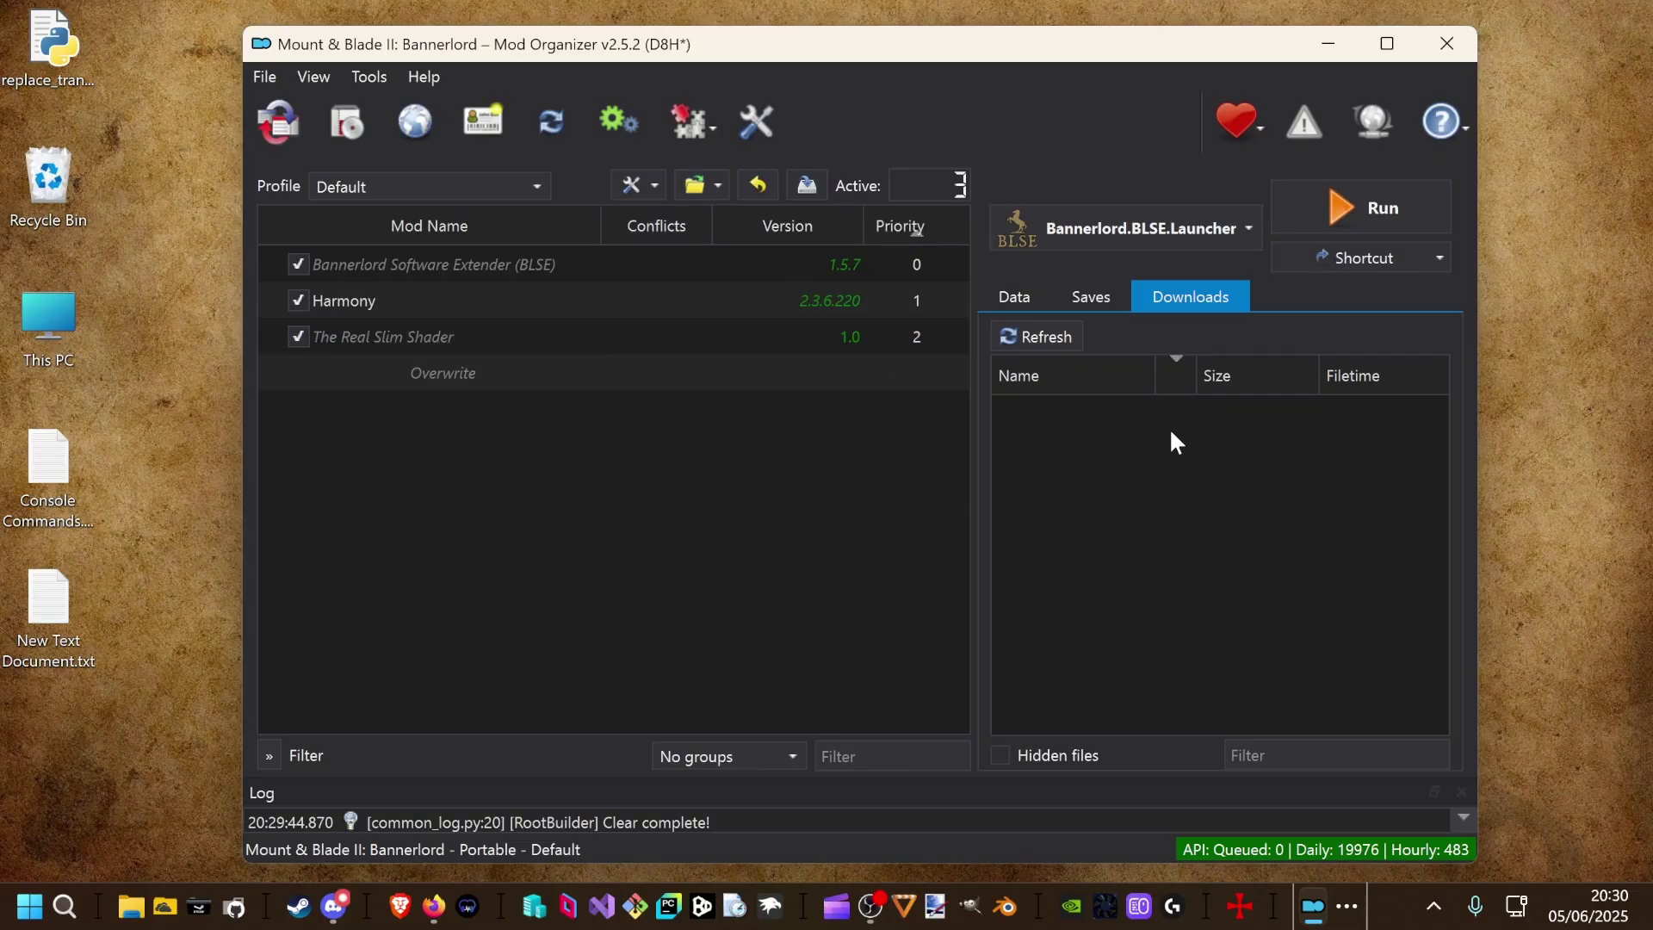